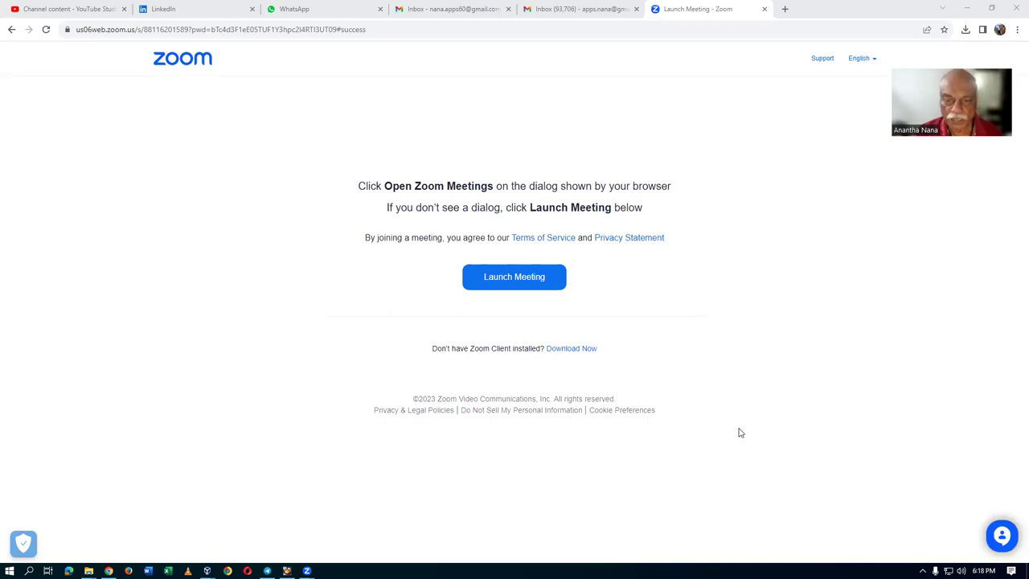
Step: Minimize the Chrome window showing the Zoom meeting page to reveal the desktop
click(968, 11)
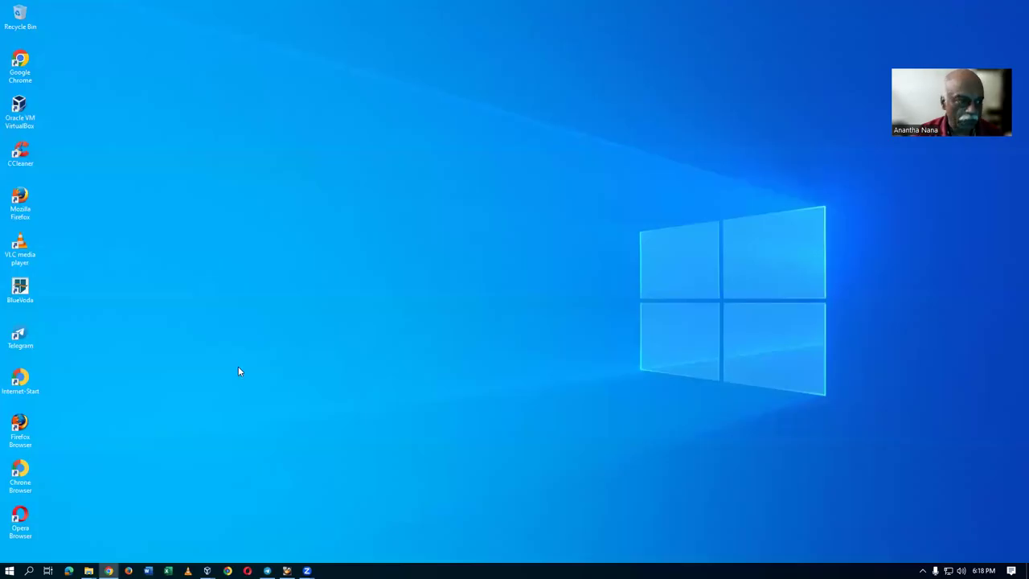
Step: Launch Firefox, confirm it is version 45.0.1, and open the Add-ons Manager
double_click(21, 213)
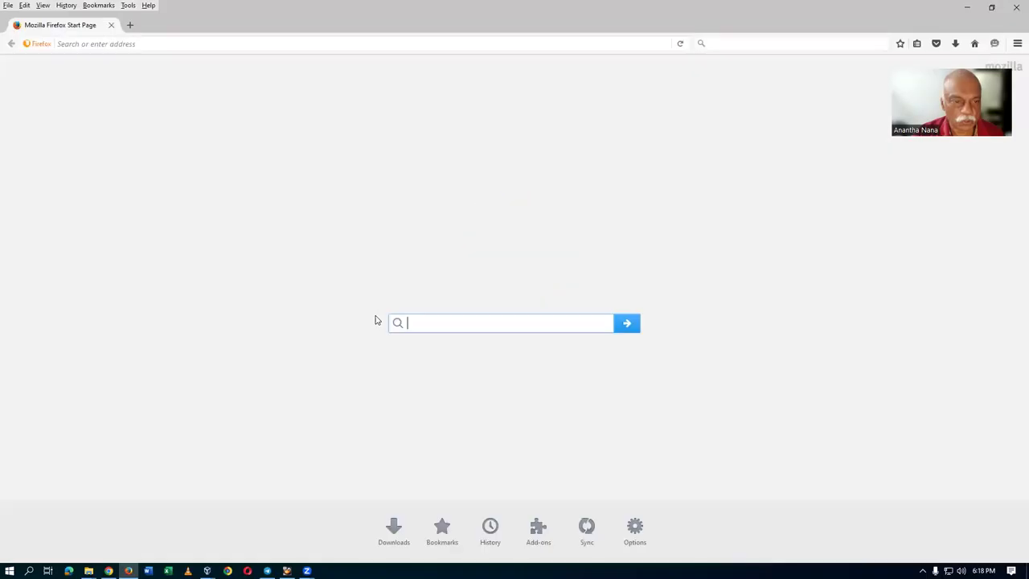
click(149, 6)
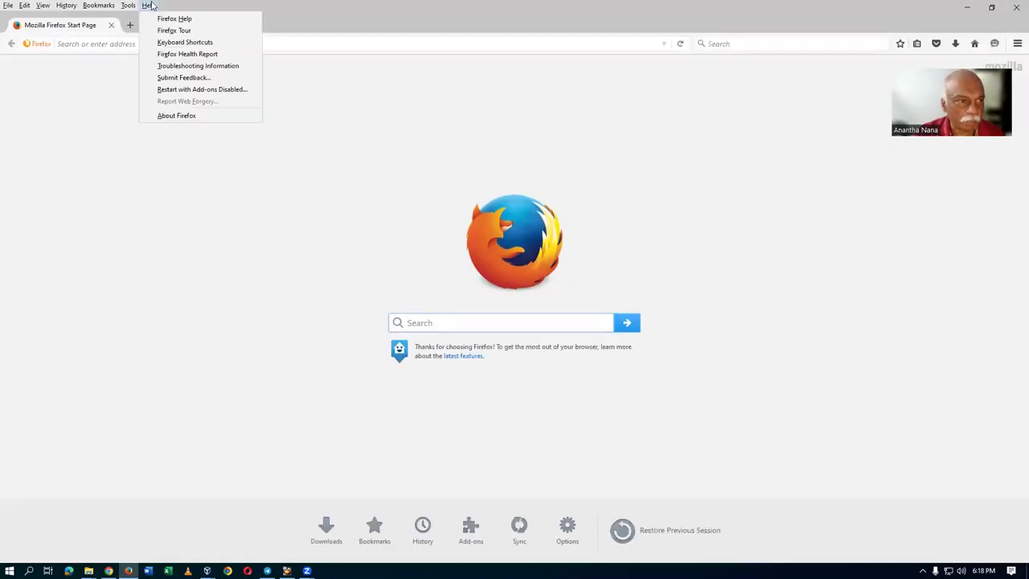
click(179, 115)
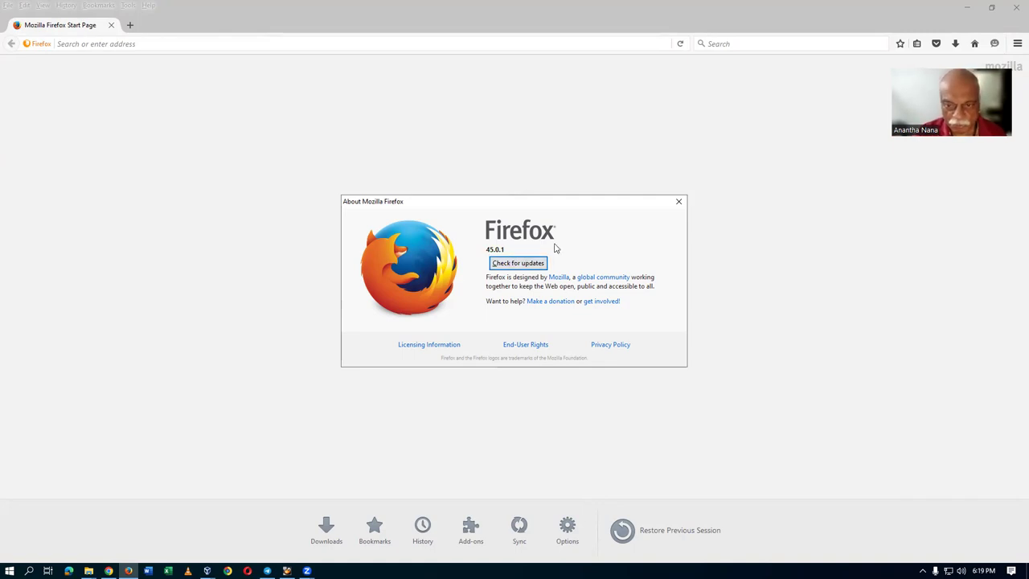
click(679, 202)
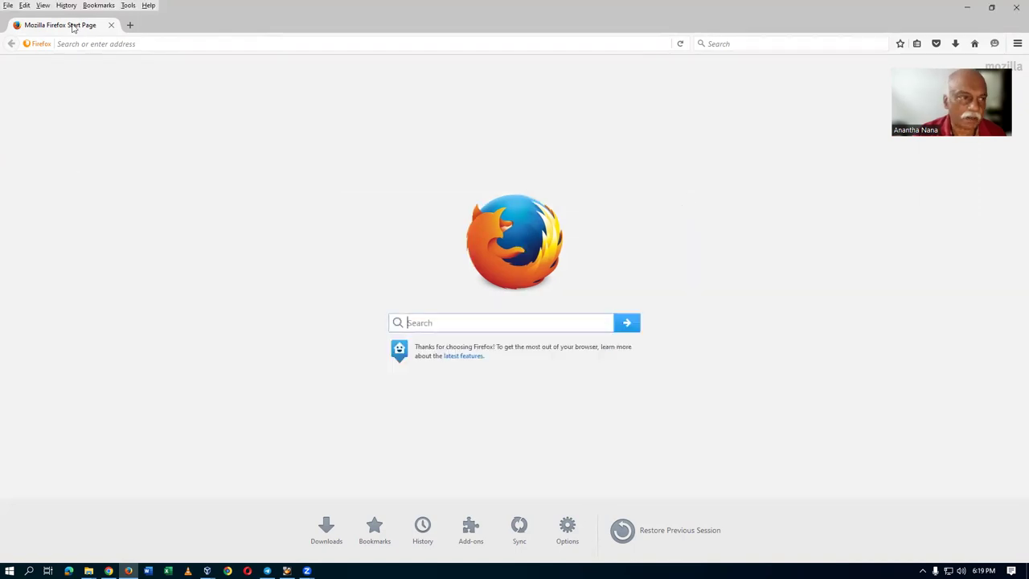
click(127, 6)
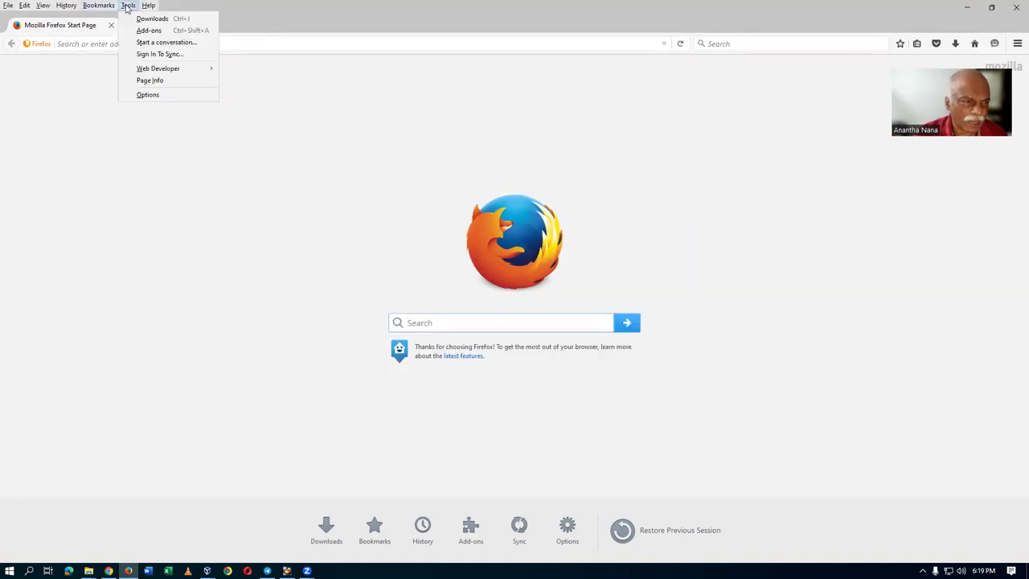
click(145, 31)
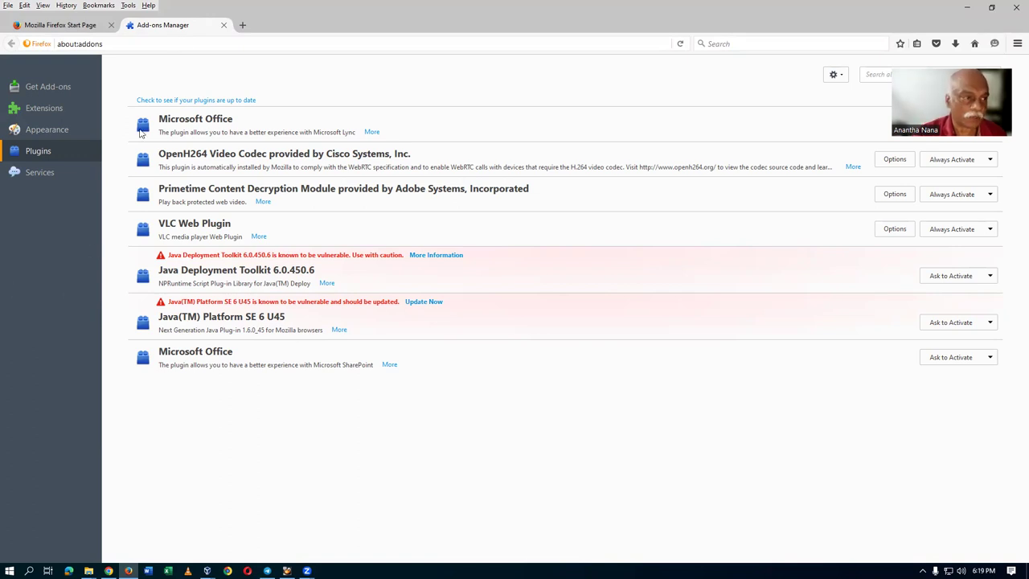
Step: Close the Add-ons Manager tab after reviewing the Java plugins
click(224, 24)
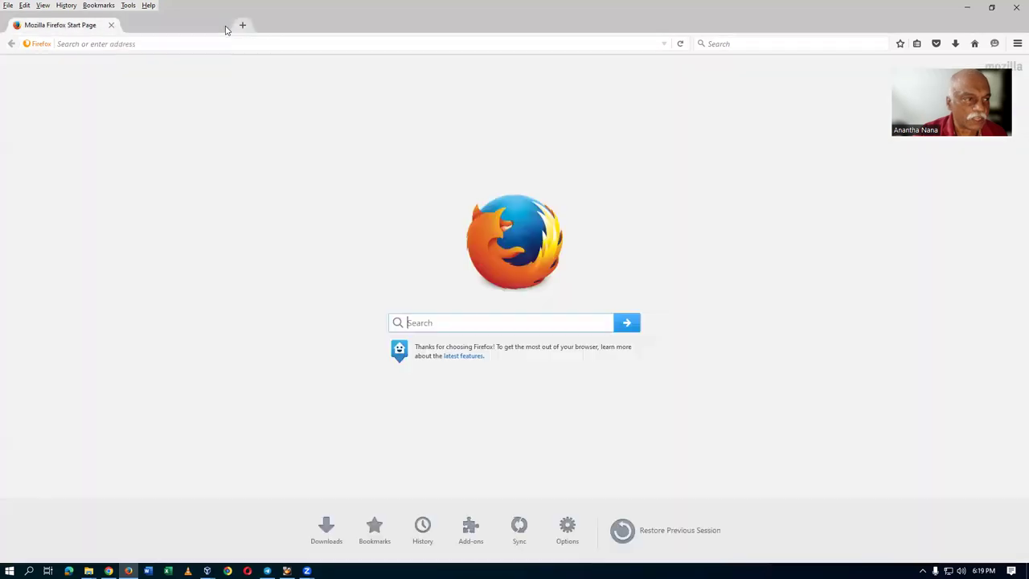
Step: Go to apps.example.com:8000 using the 'E-Business Suite Home Page Redirect' address suggestion
click(99, 44)
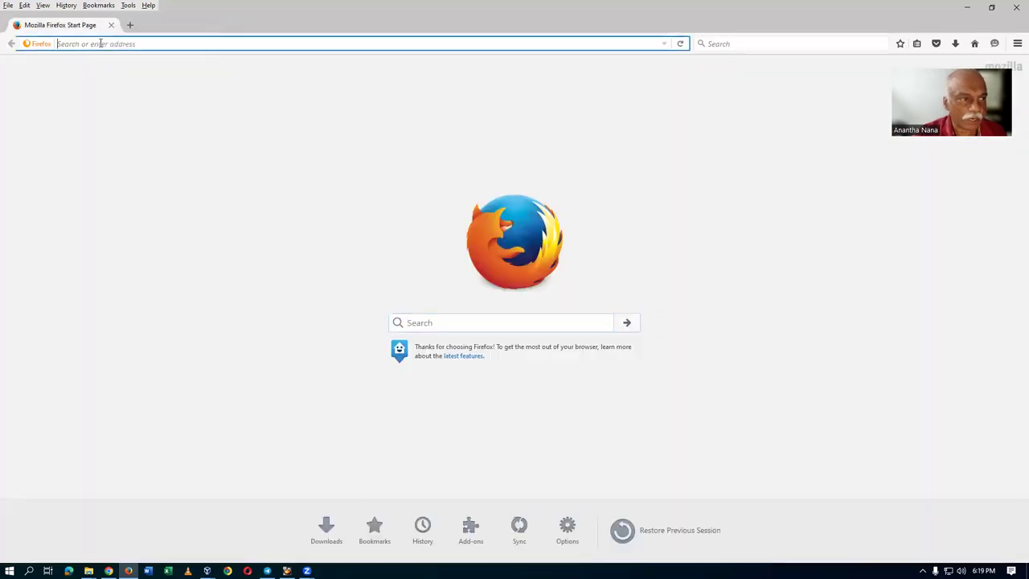
text(apps.)
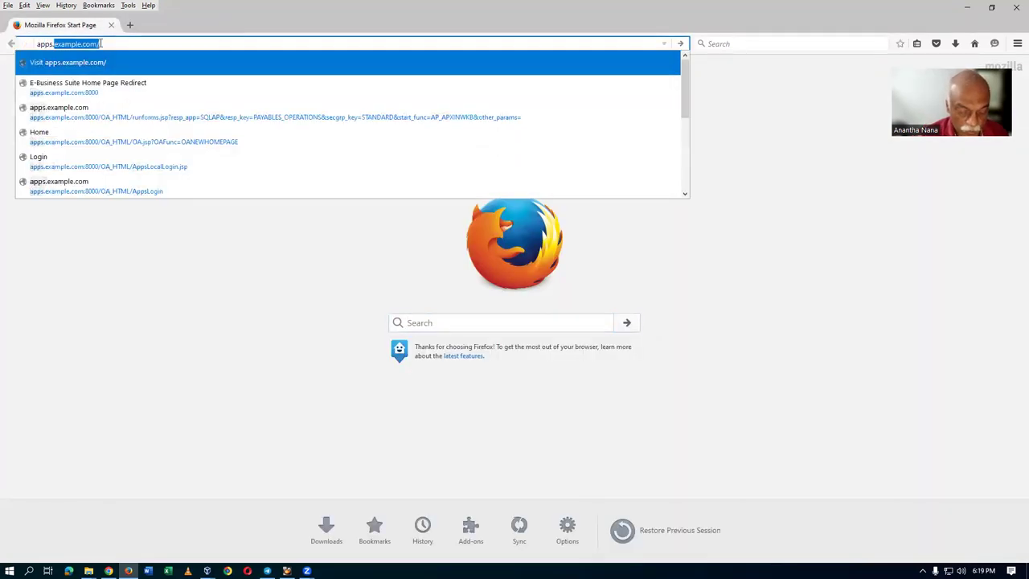
text(ex)
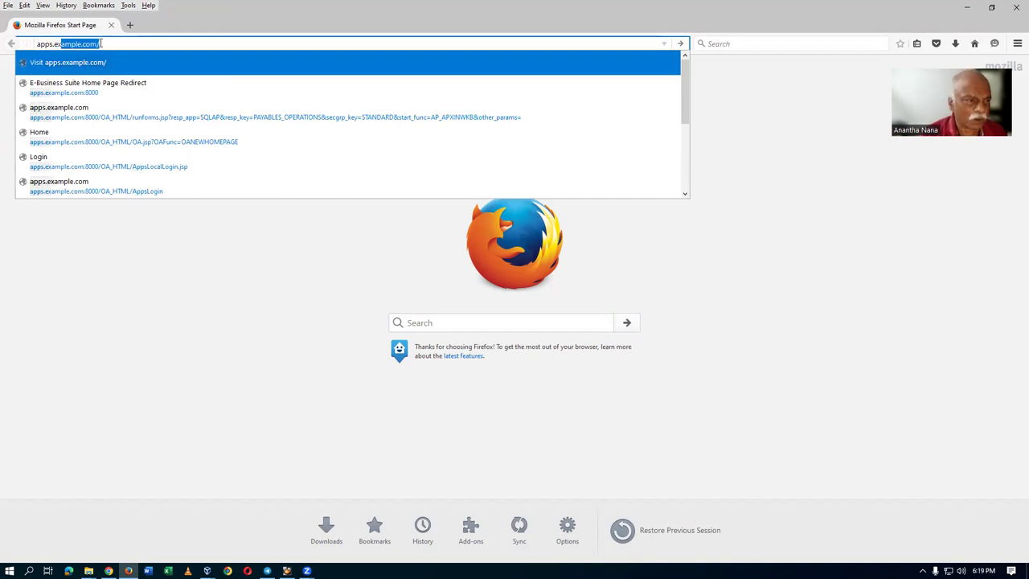
click(86, 88)
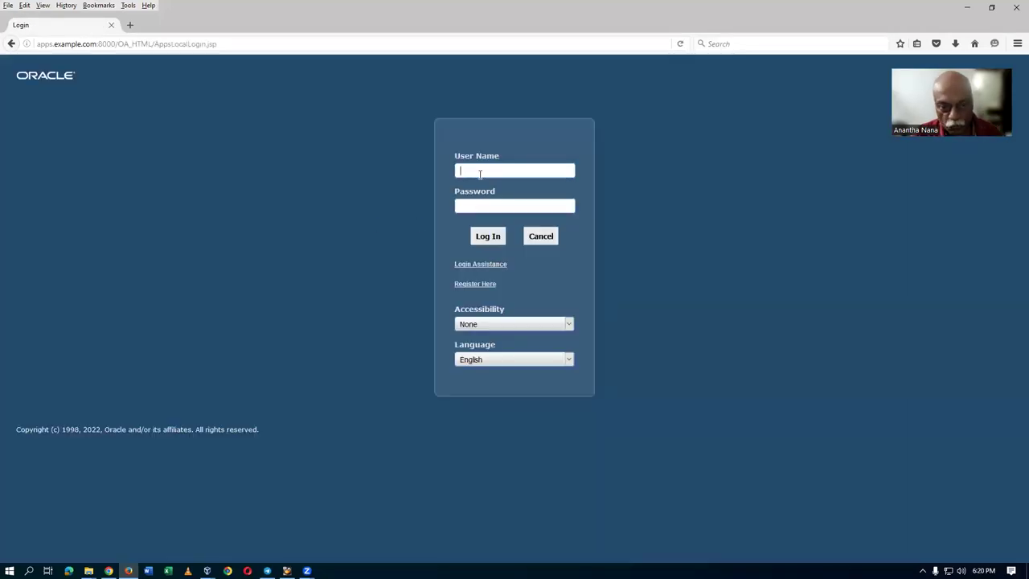
Step: Enter the user name and password on the E-Business Suite login page and submit
text(operati)
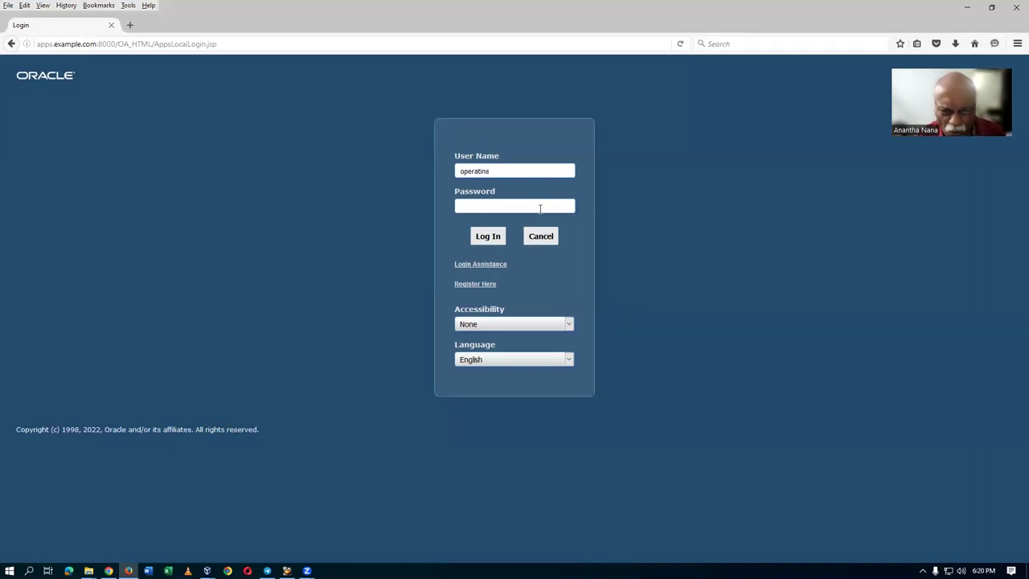
text(ons)
click(540, 208)
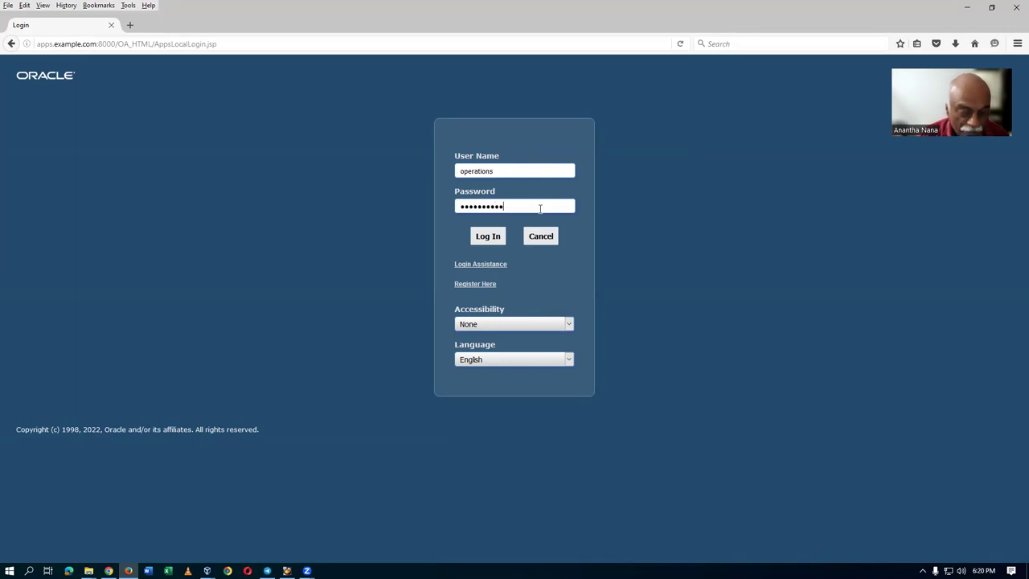
click(492, 240)
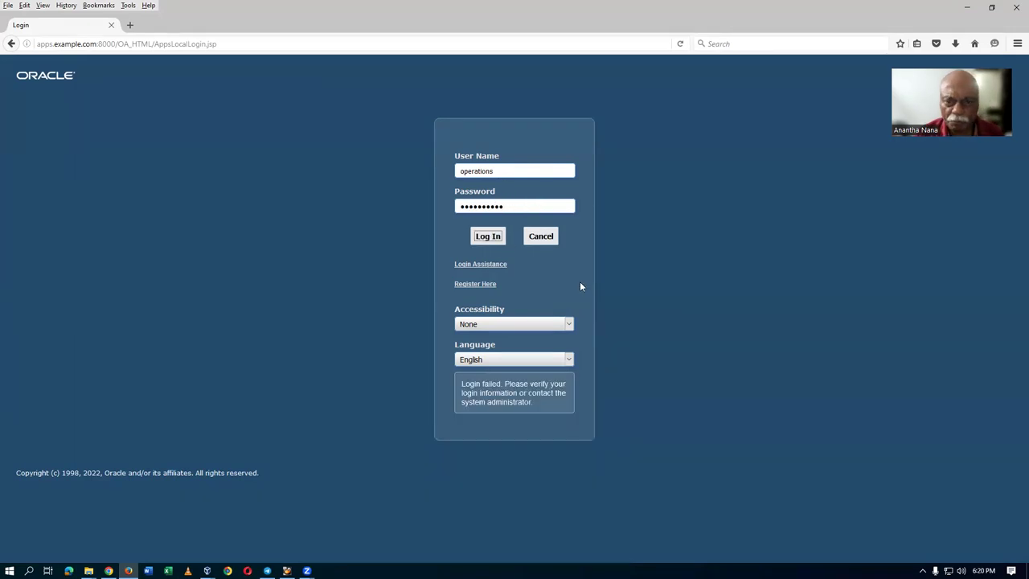
Step: After 'Login failed', retype the password and log in again to reach the Home page
click(501, 170)
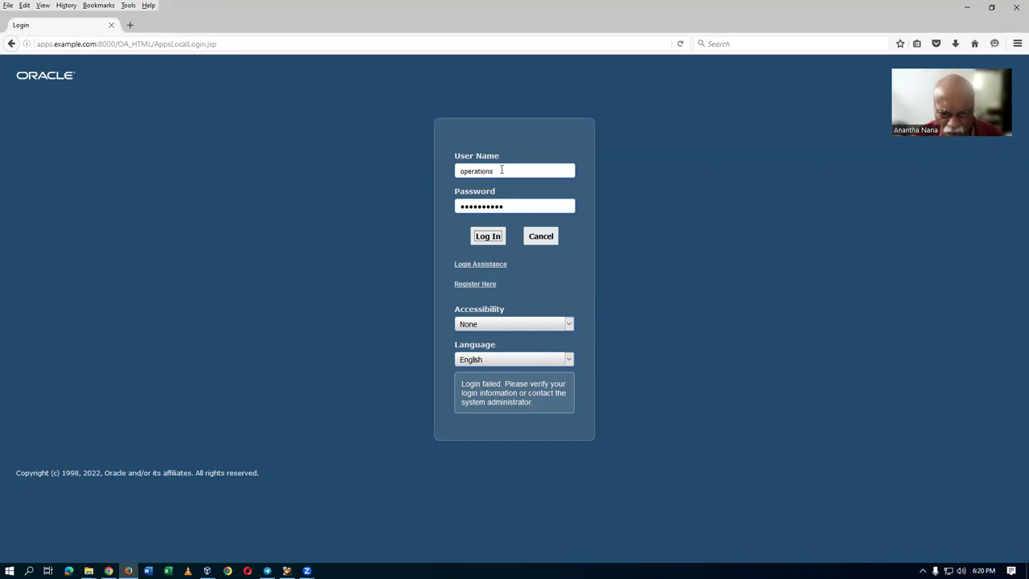
double_click(513, 204)
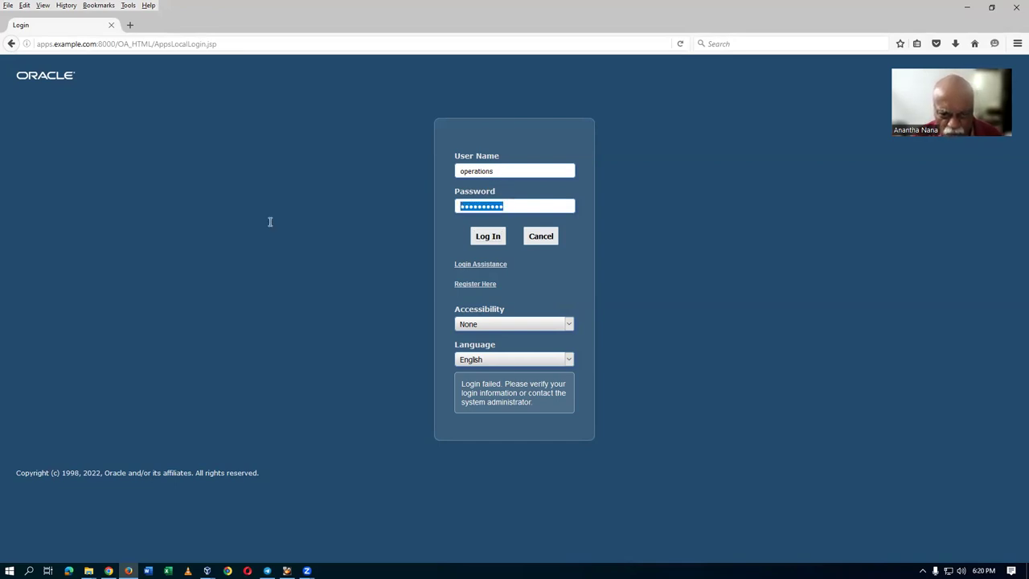
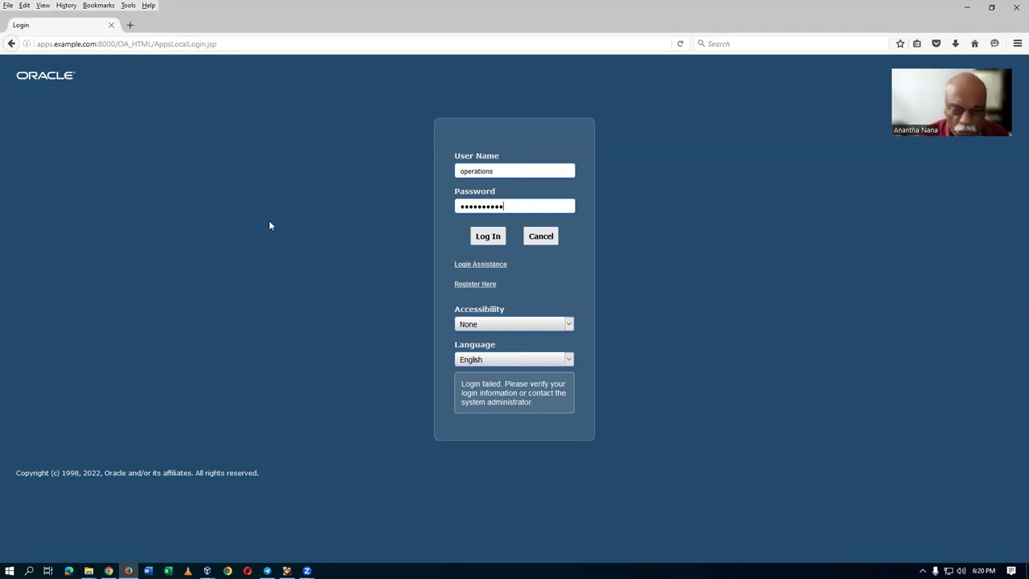
click(484, 237)
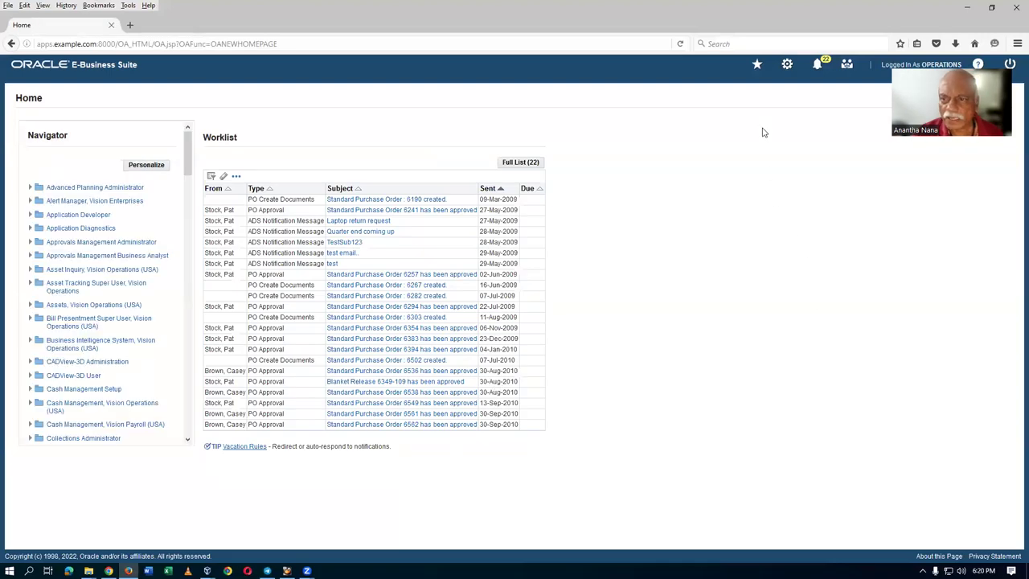
Step: Launch Payables Invoices from Favorites, opening the JNLP with Java Web Start and running it
click(757, 66)
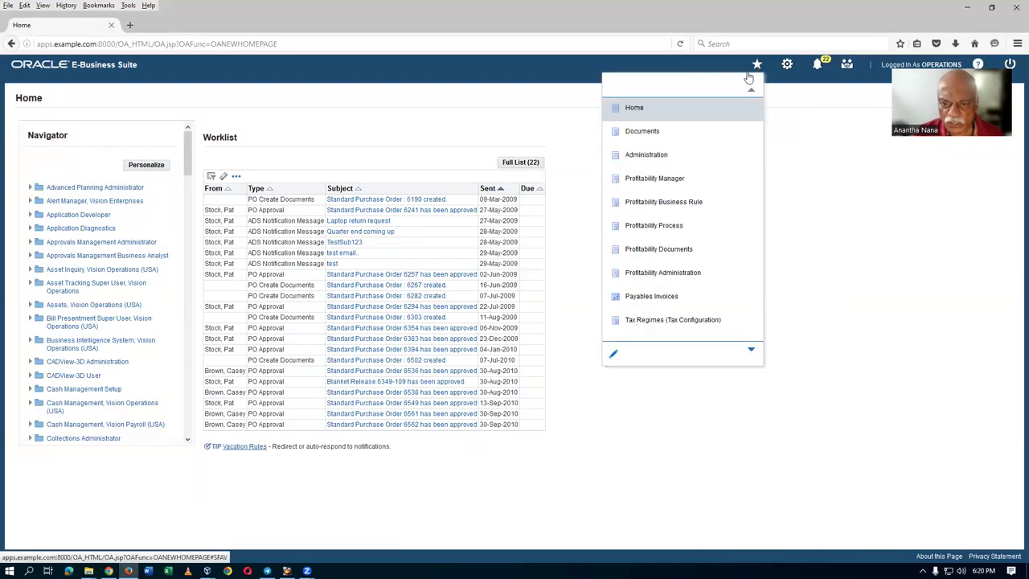
click(662, 296)
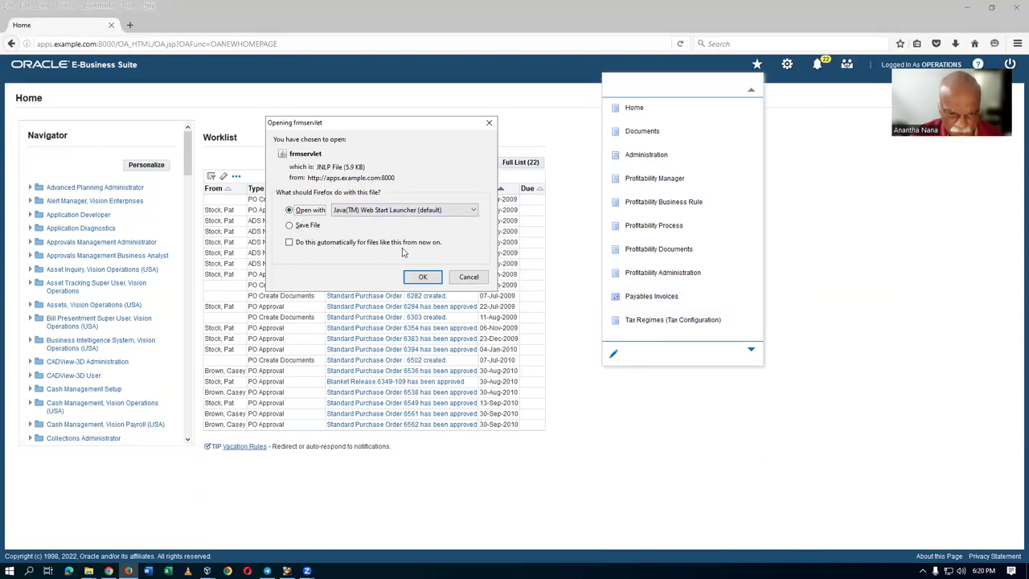
click(415, 279)
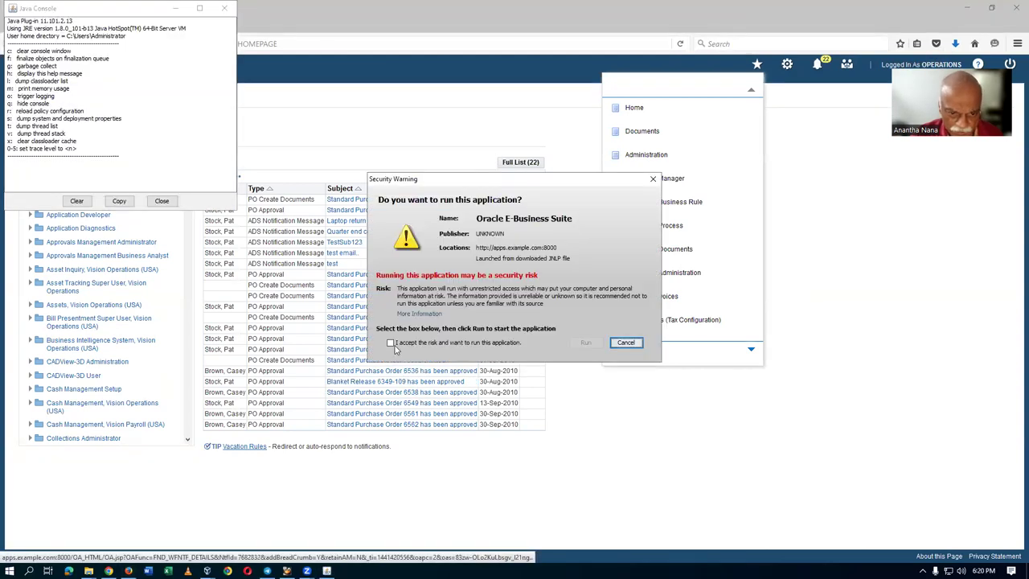
click(392, 343)
click(586, 342)
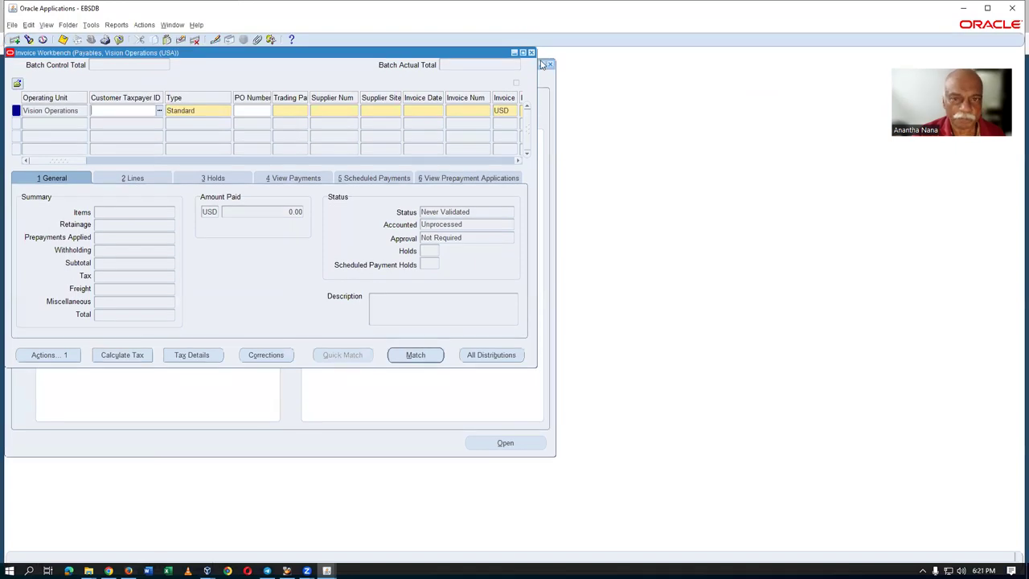
Step: Close the Invoice Workbench and exit Oracle Applications with File > Exit
click(531, 52)
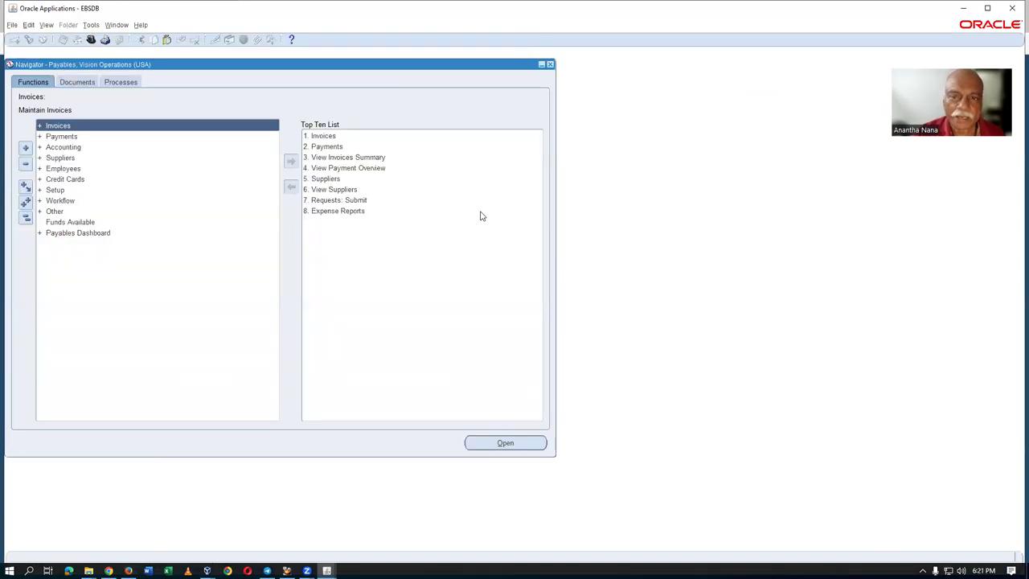
click(339, 201)
key(alt+f)
key(x)
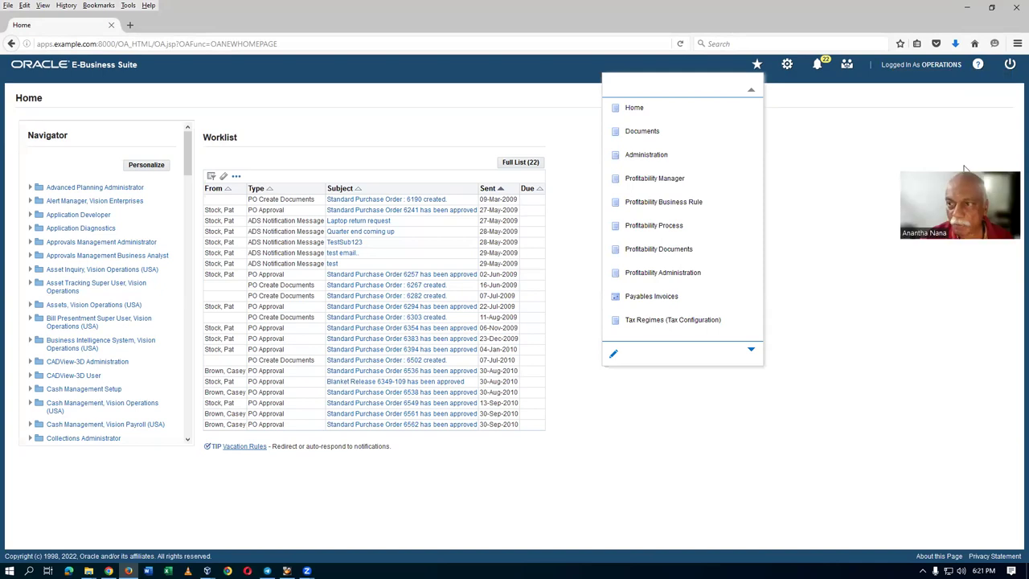
Step: Log out of E-Business Suite and close the Firefox window
click(1010, 64)
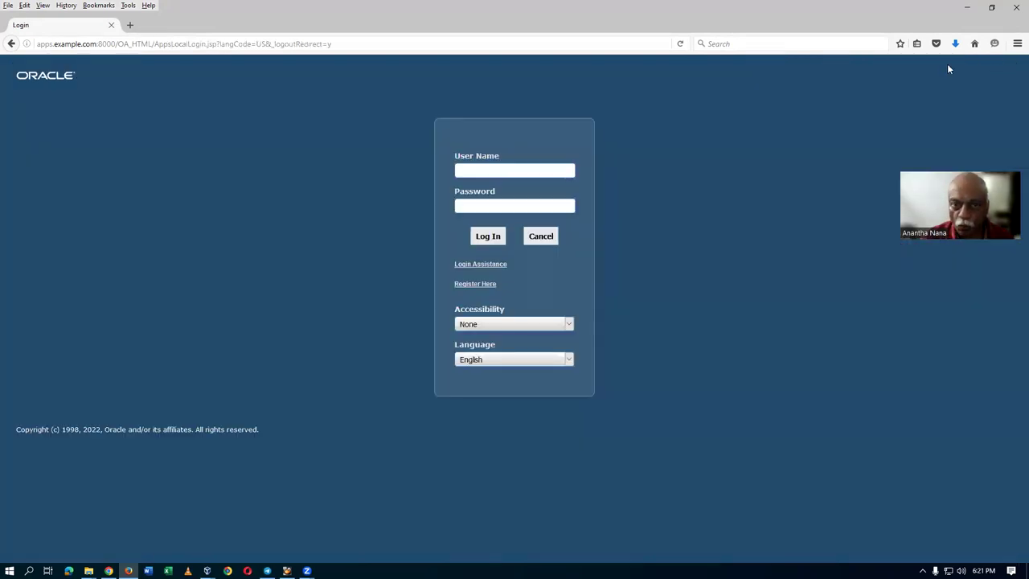
click(1016, 8)
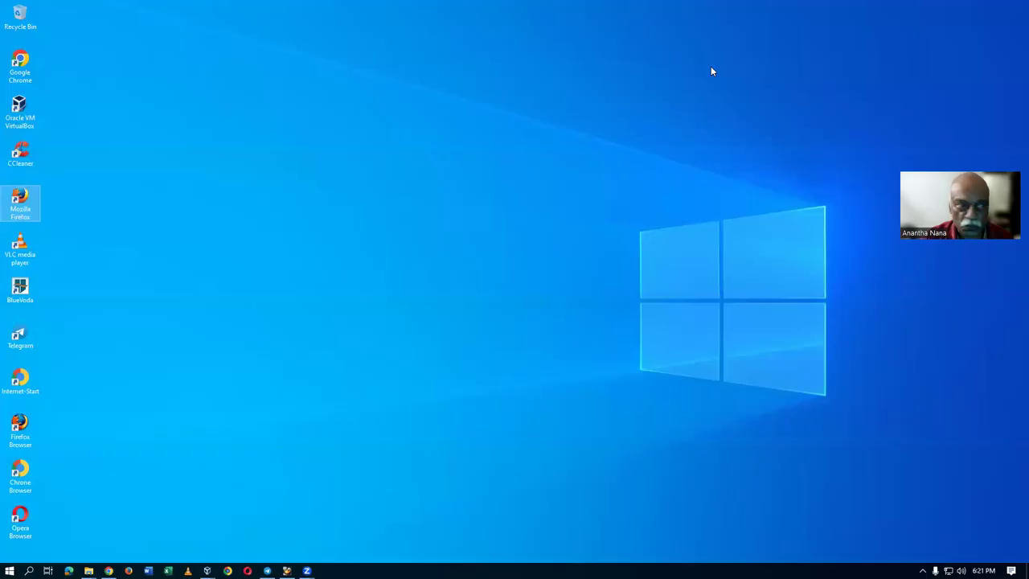
click(21, 426)
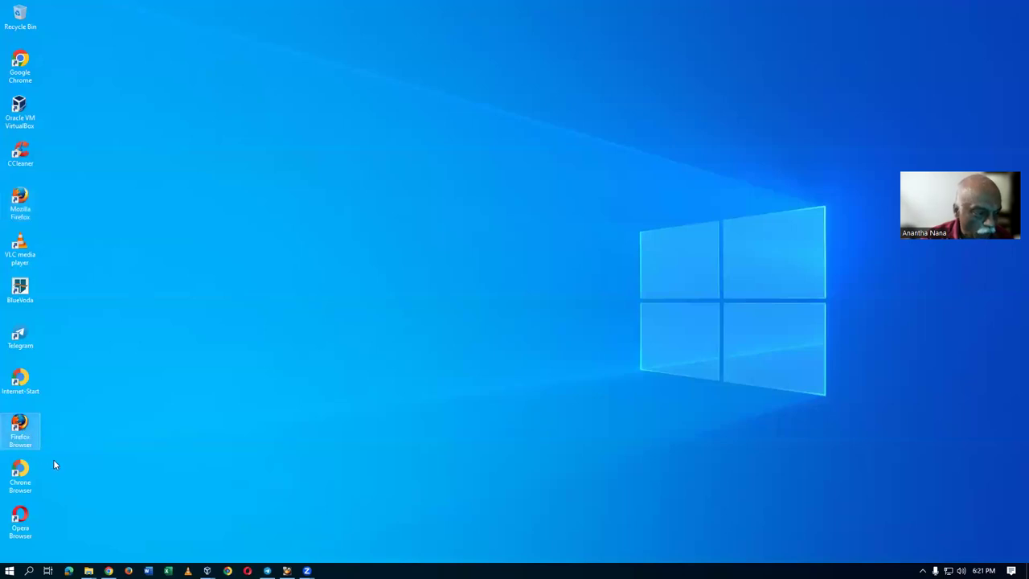
Step: Relaunch the older Firefox, confirm version 45.0.1 in About Firefox, then close it
double_click(27, 210)
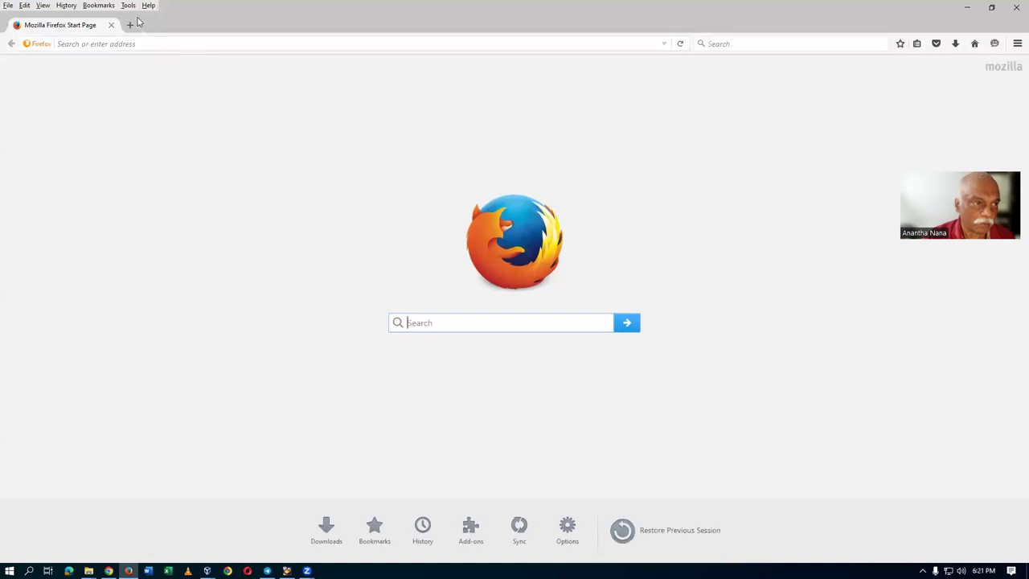
click(148, 6)
click(172, 113)
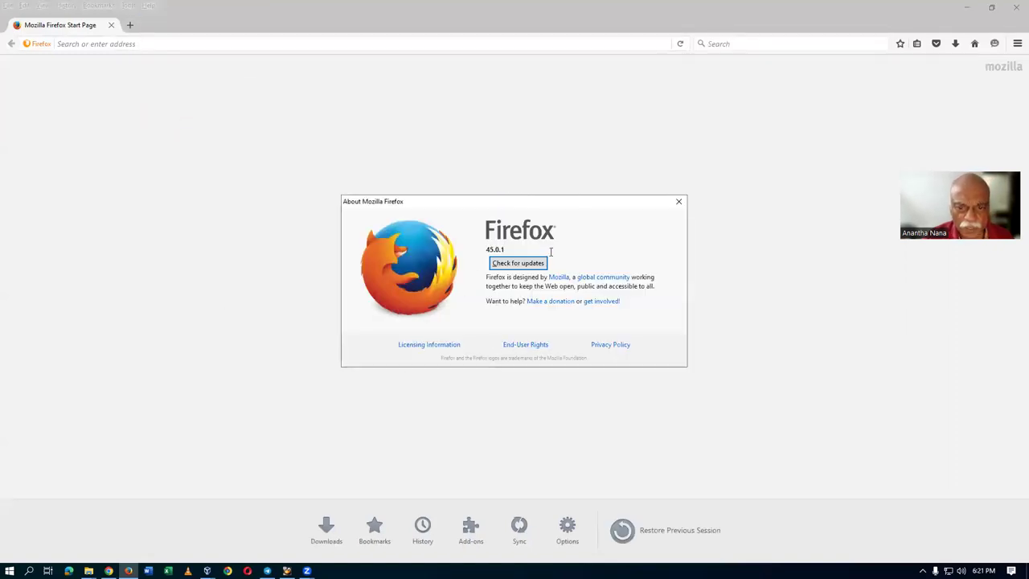
click(679, 202)
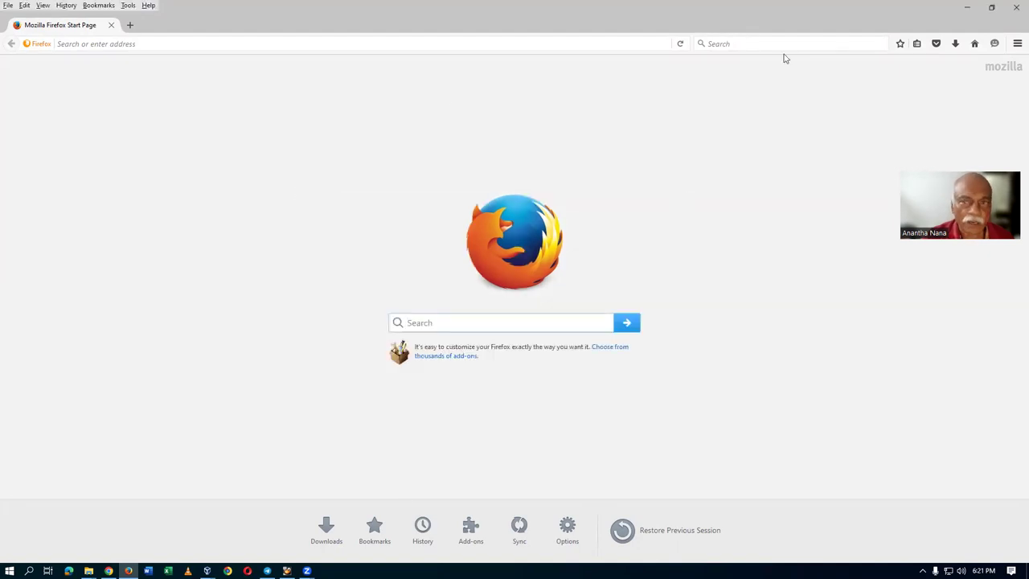
click(1017, 7)
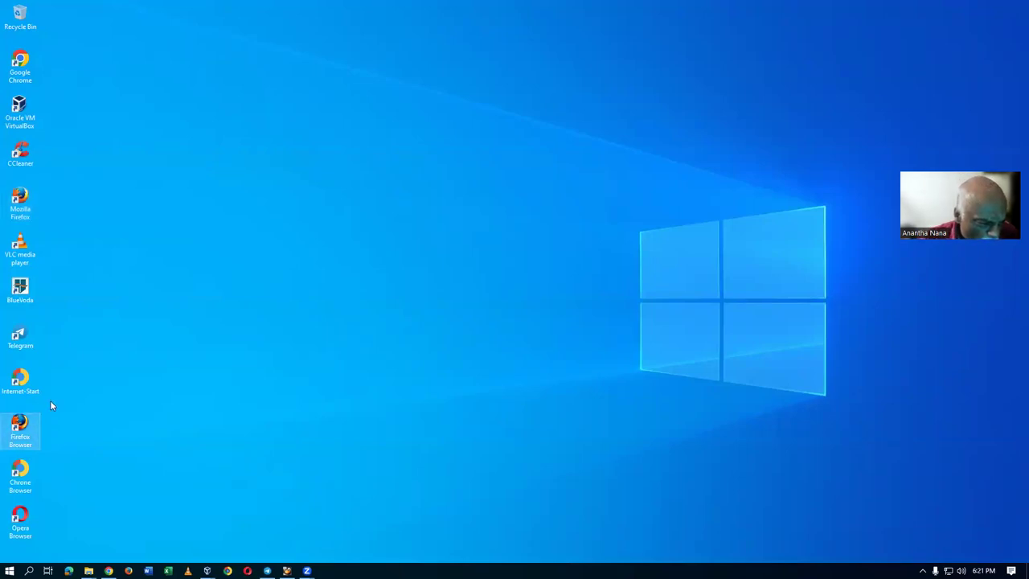
Step: Launch the other Firefox install and view About Firefox showing 117.0 (32-bit), up to date
double_click(29, 440)
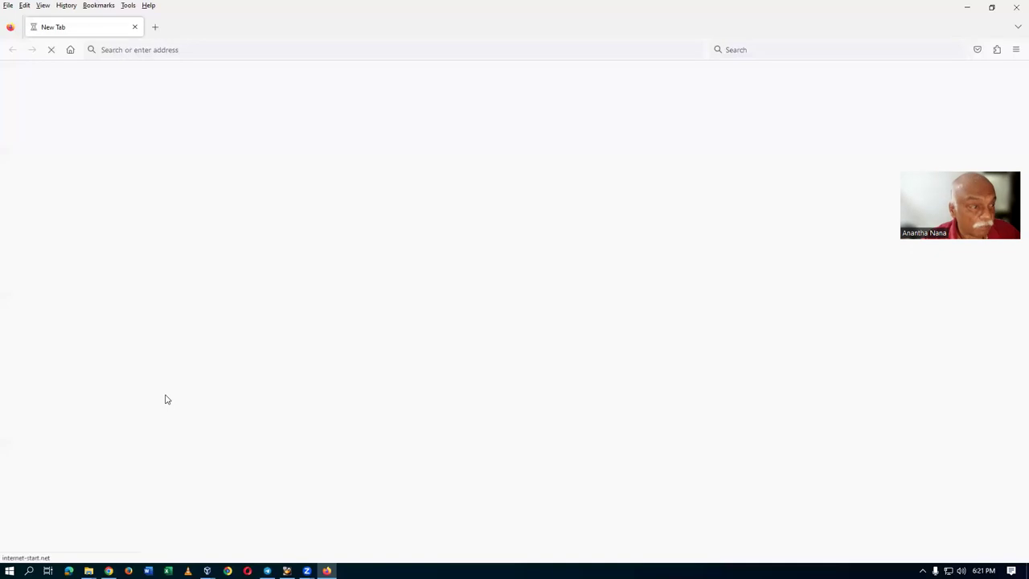
click(148, 6)
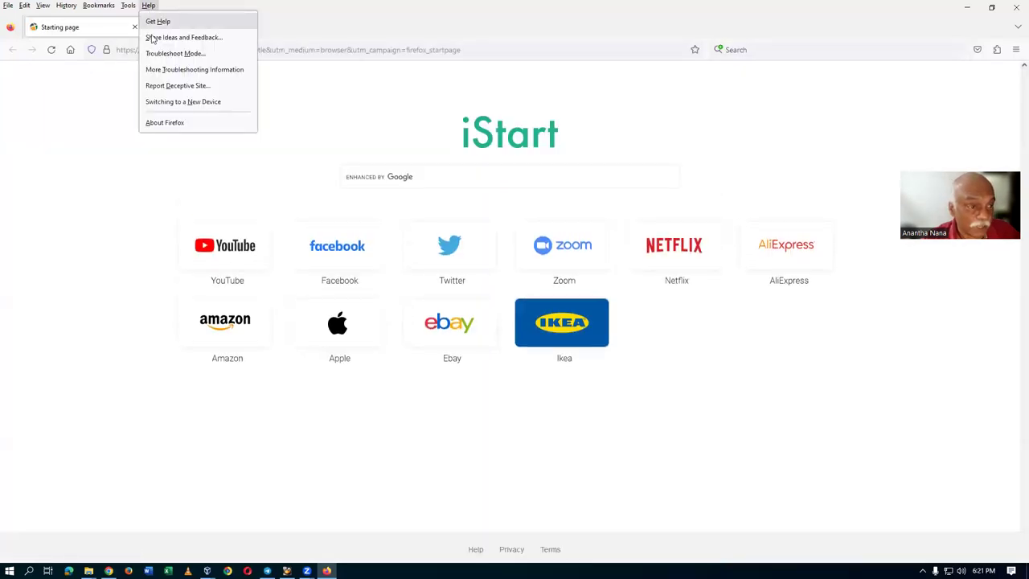
click(167, 125)
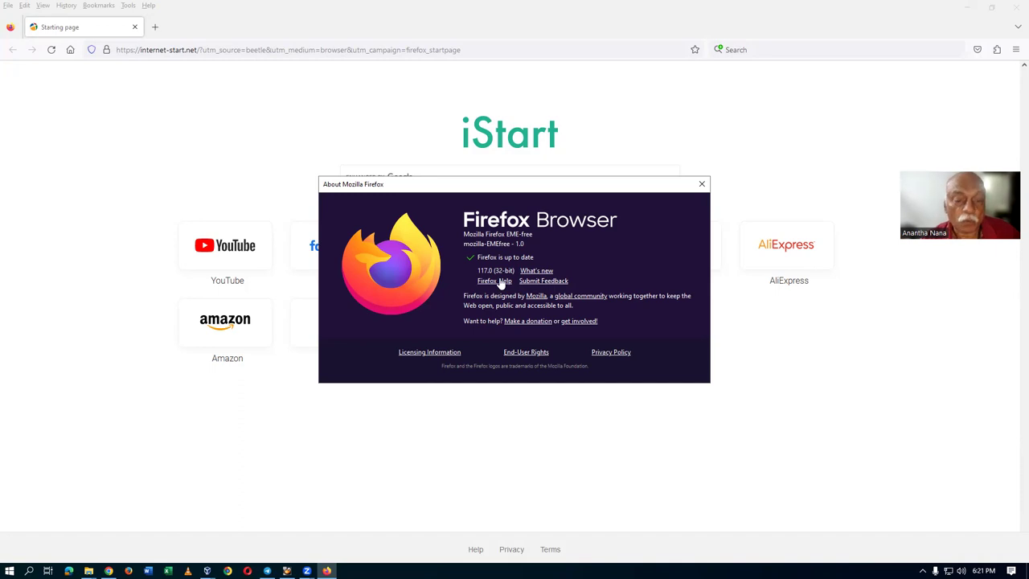
click(341, 29)
Step: Open Add-ons and Themes to view Plugins, only OpenH264 Video Codec, and close the About dialog
click(126, 7)
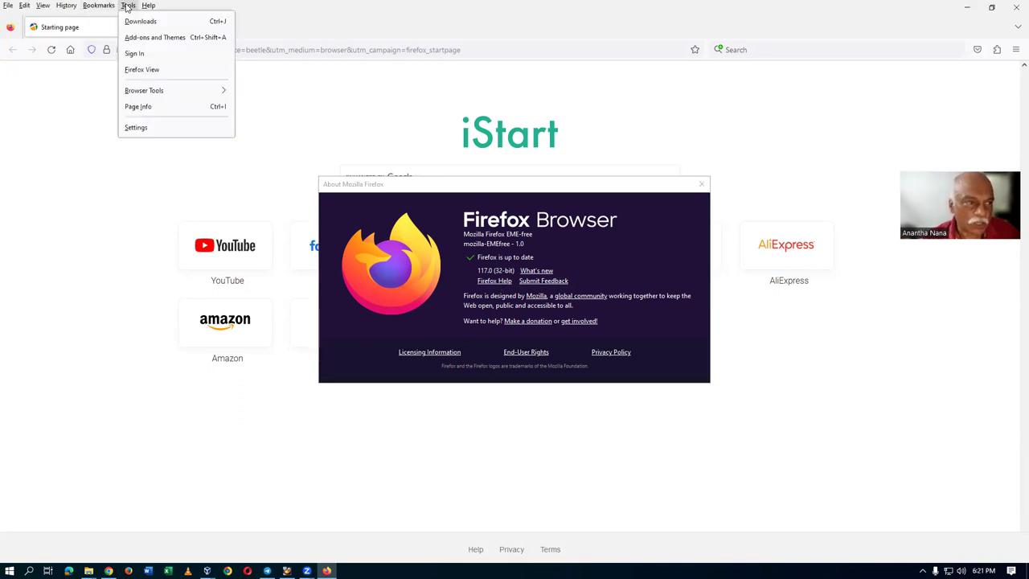
click(135, 37)
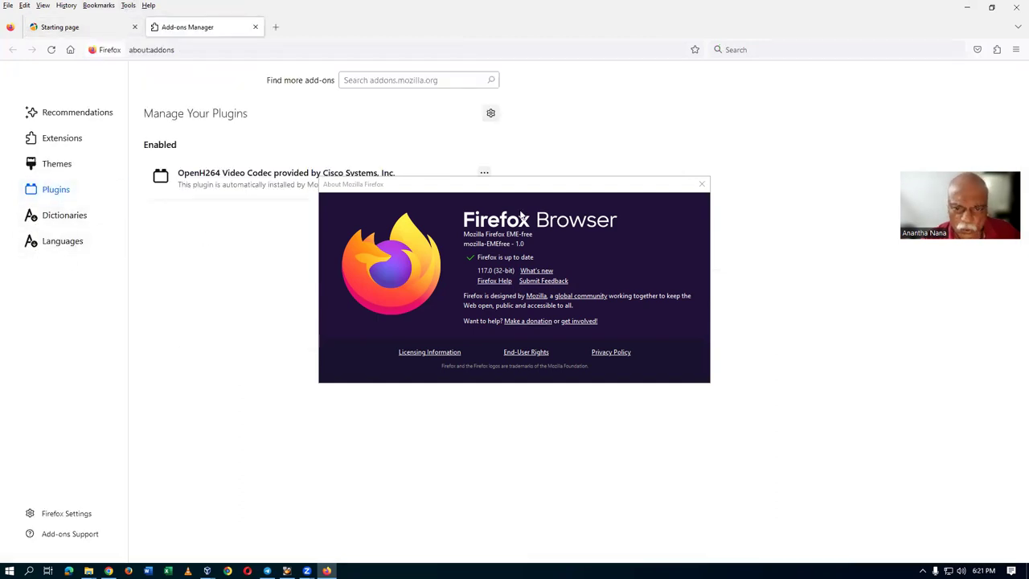
click(701, 184)
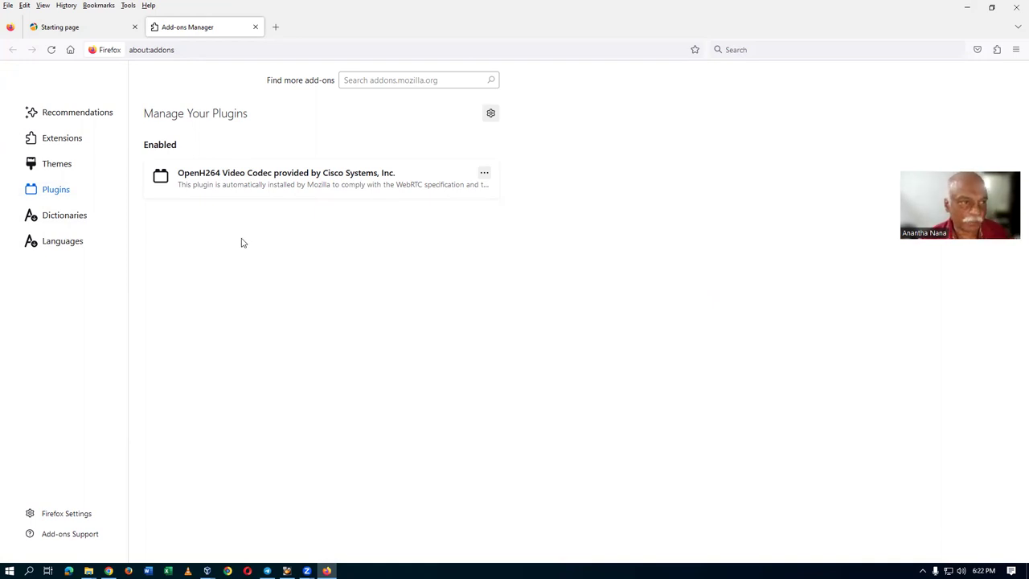
click(256, 26)
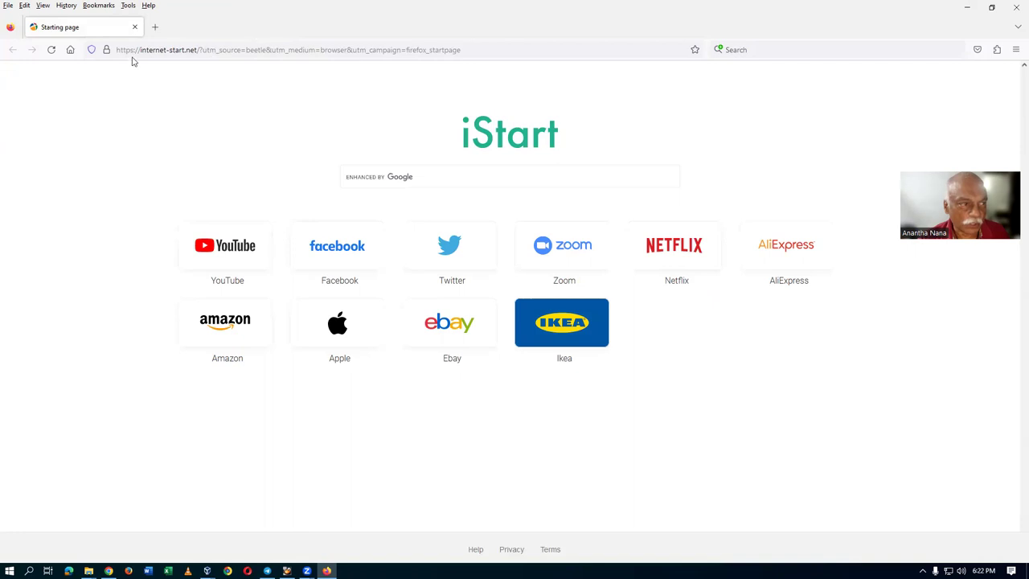
click(155, 50)
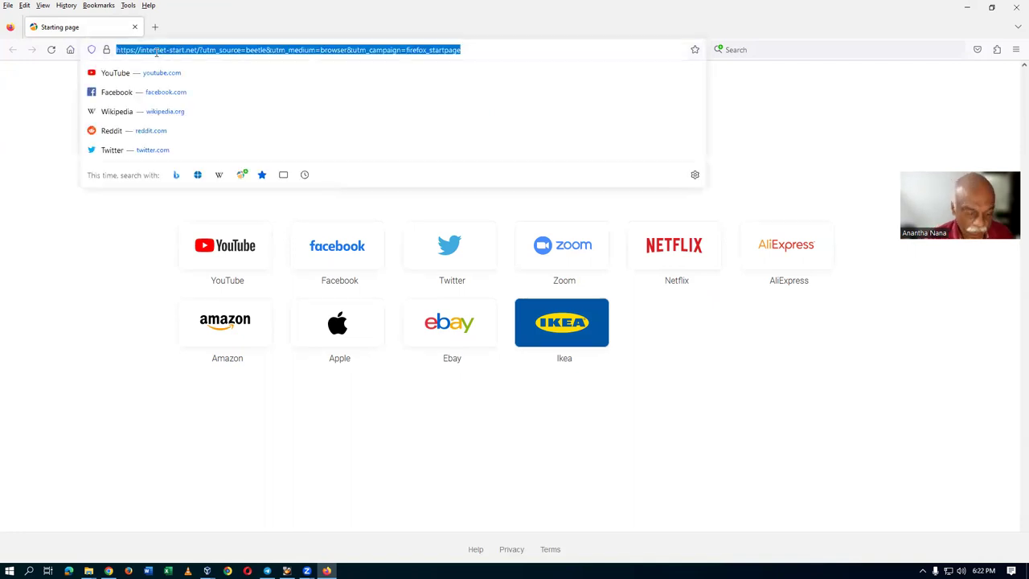
text(http:)
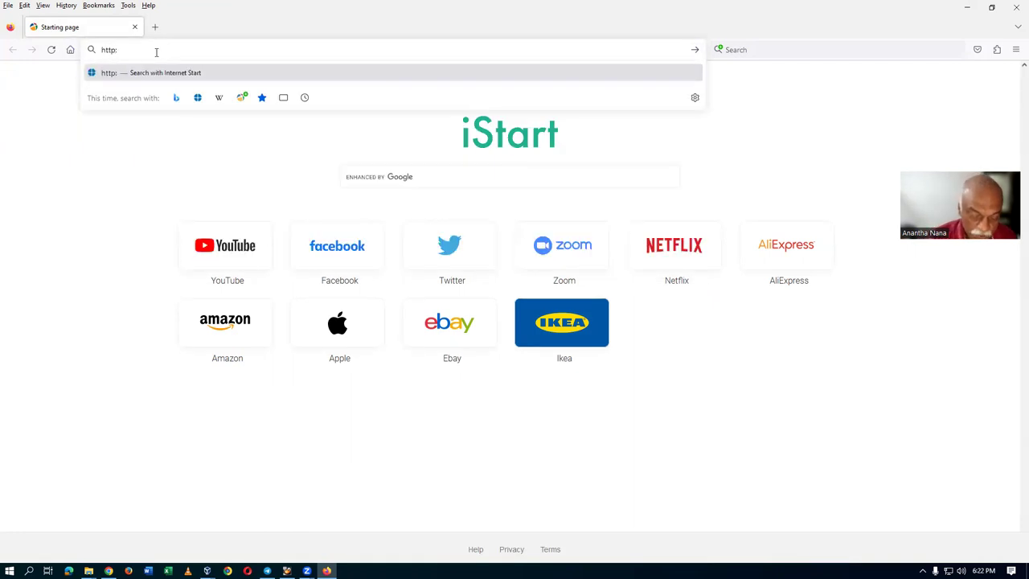
text(//apps.)
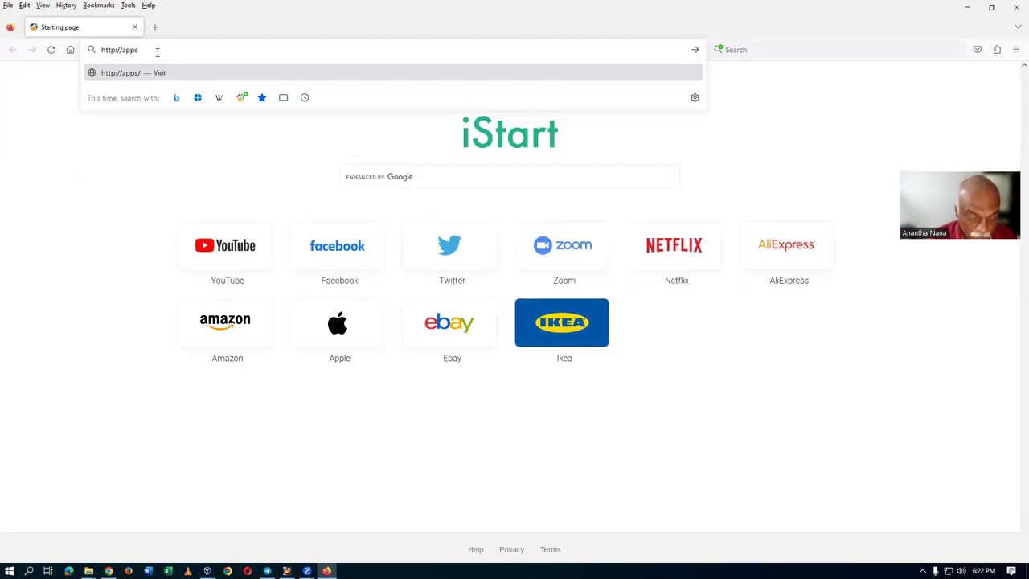
text(ex)
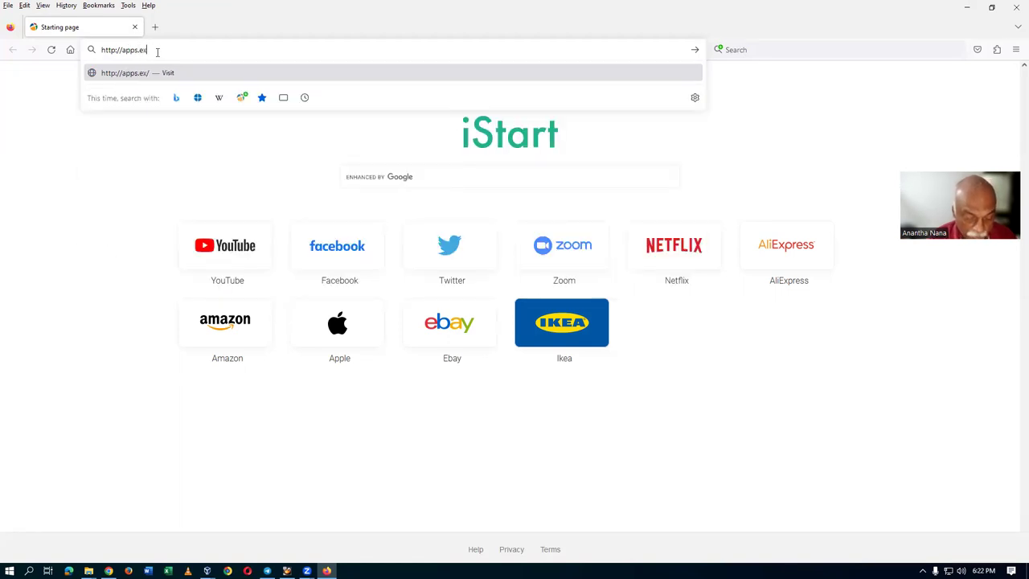
text(ample.com)
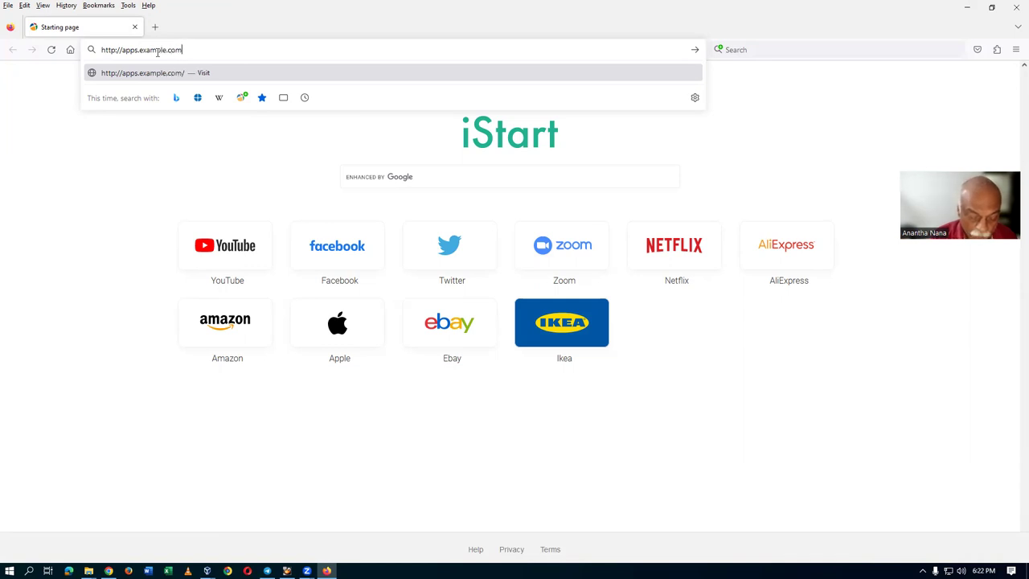
key(Return)
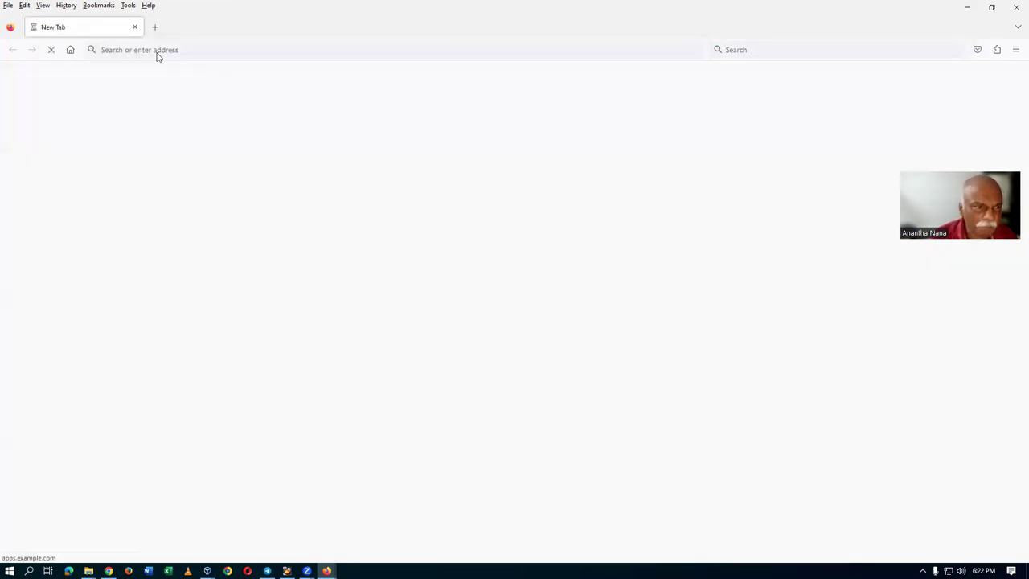
click(156, 51)
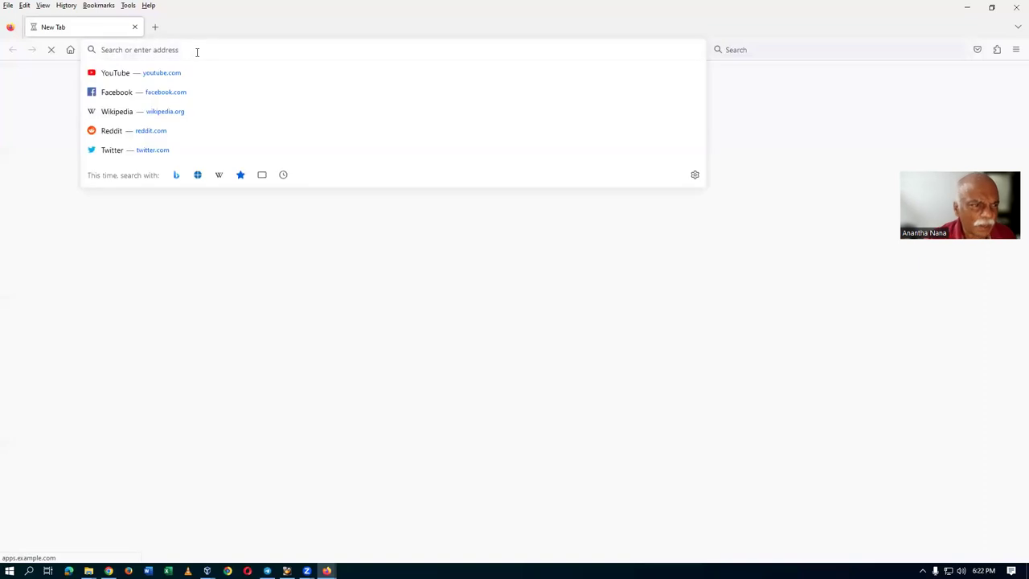
text(http)
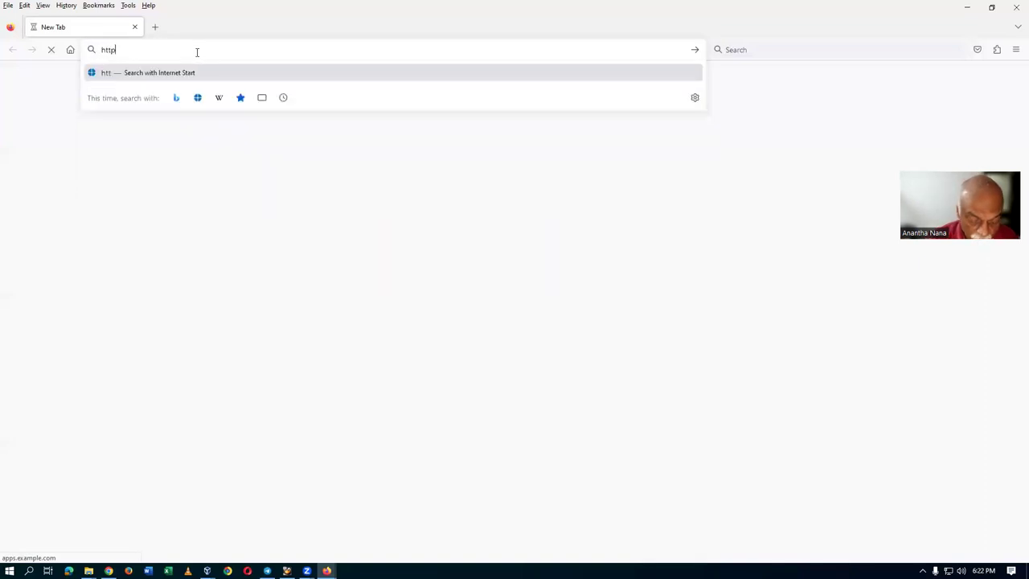
text(://apps.)
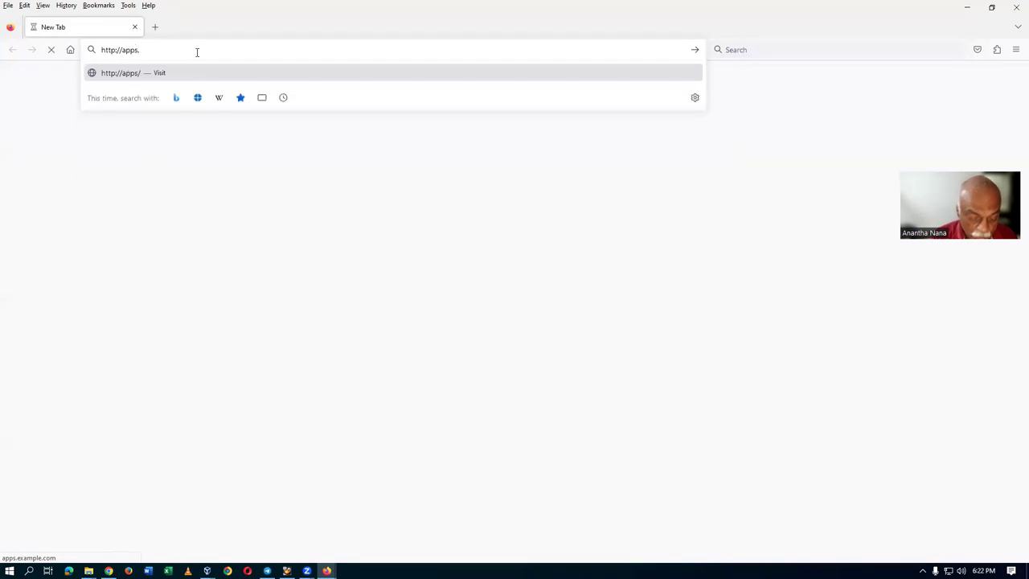
text(example.com:8000)
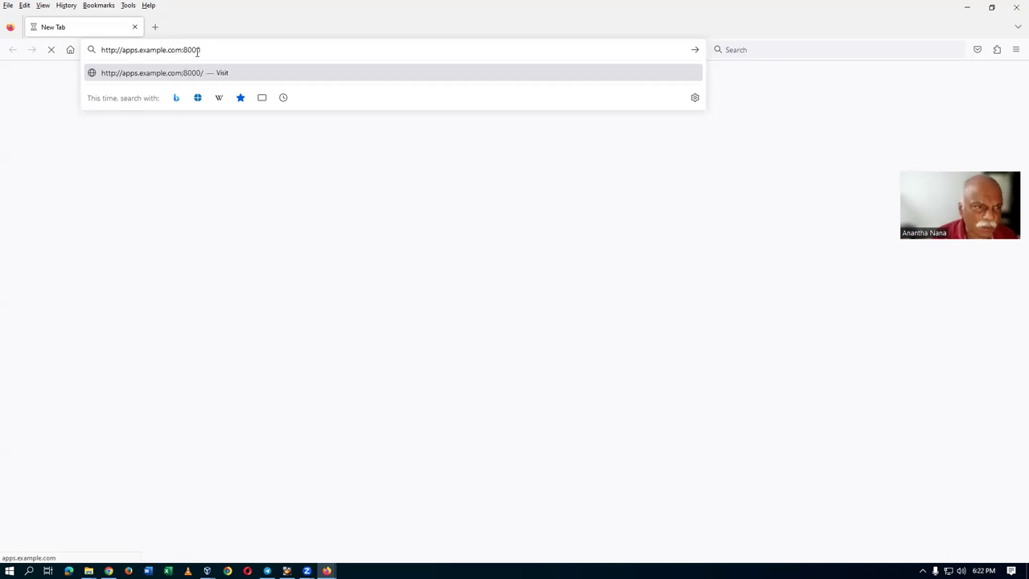
key(Return)
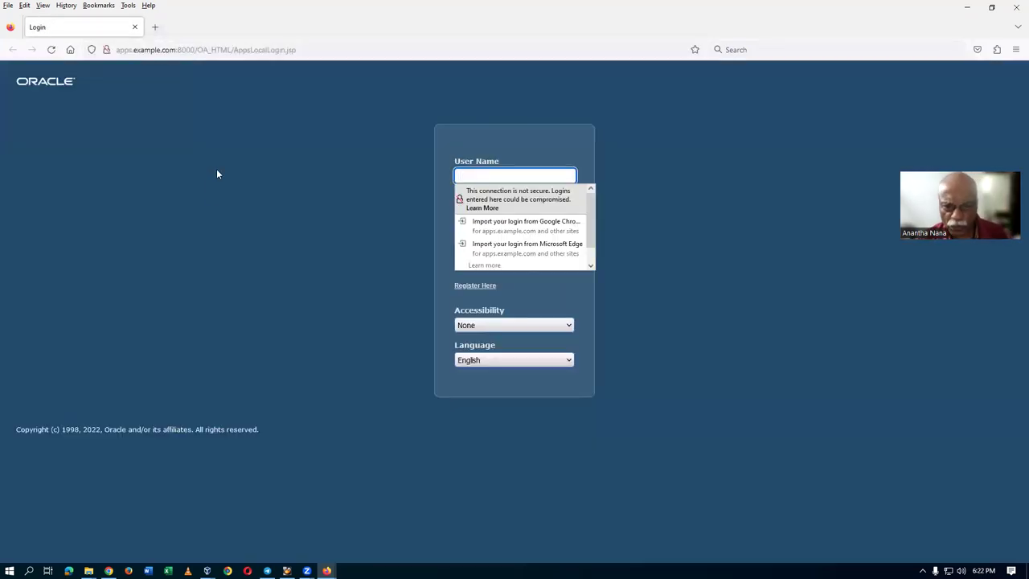
Step: Sign in to E-Business Suite with the user name and password, dismissing the insecure-login warning
click(495, 180)
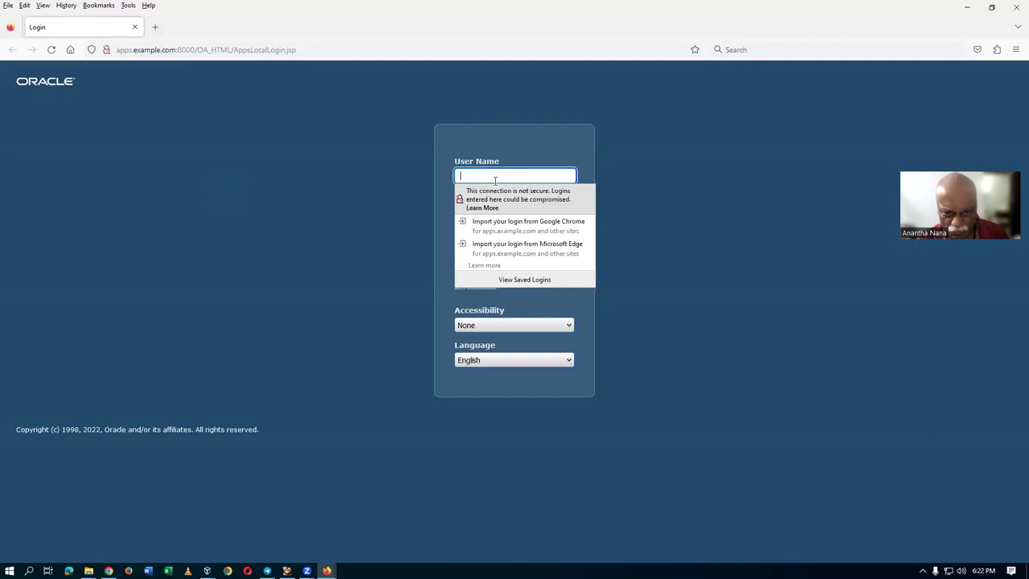
text(operations)
key(Tab)
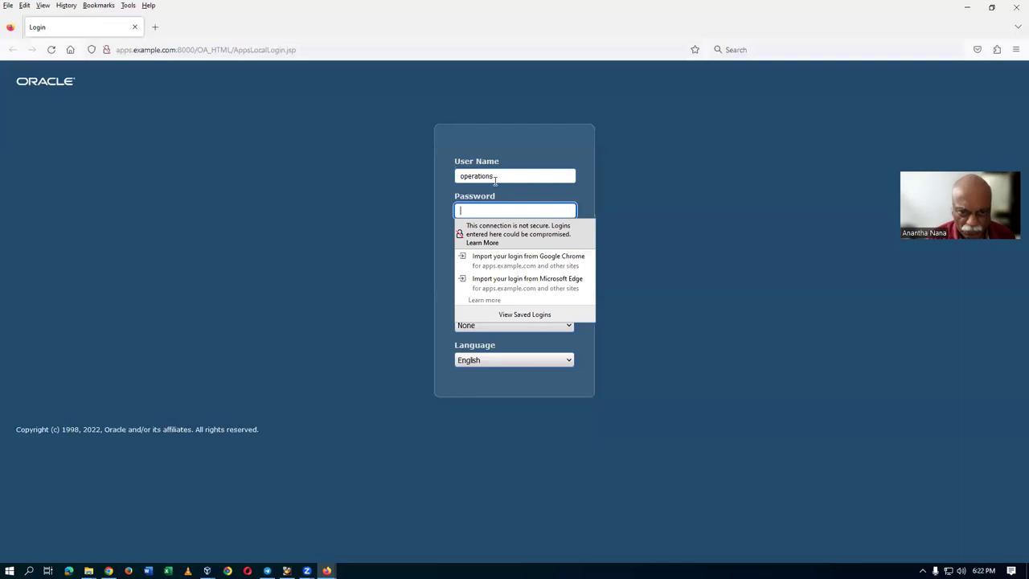
text(•)
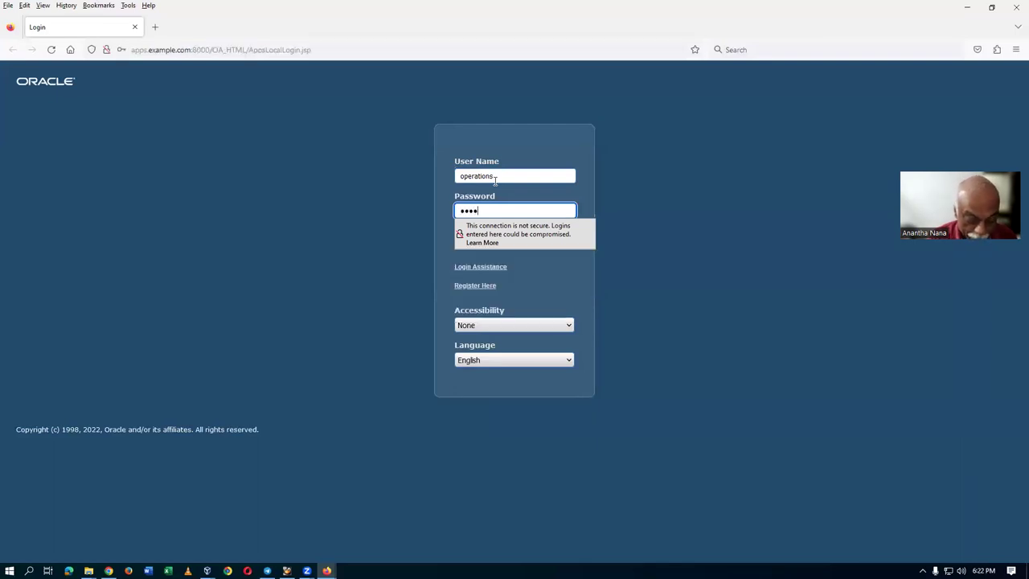
text(•••••••••)
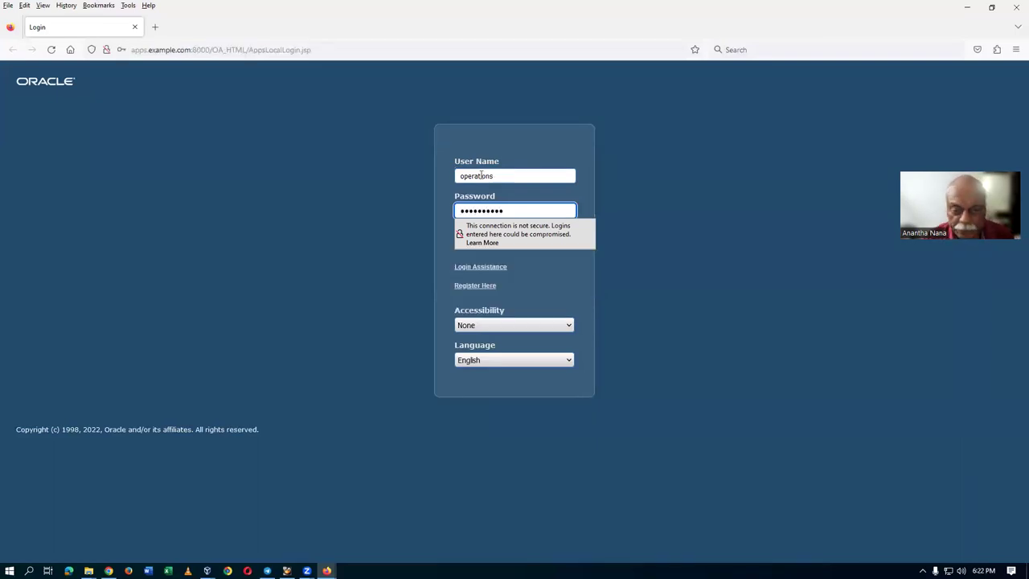
click(511, 275)
click(480, 240)
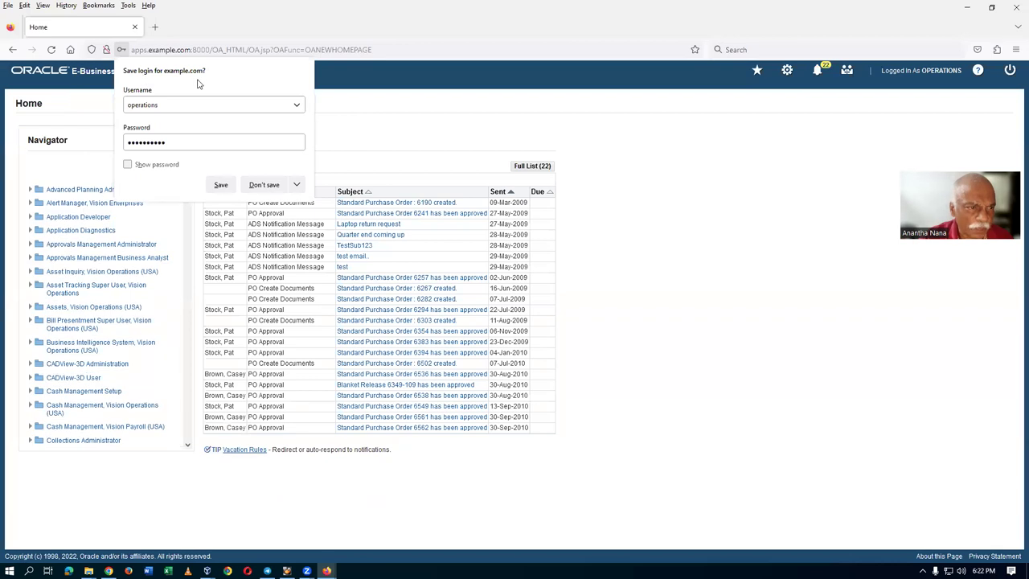
Step: Save the login in the browser, launch Payables Invoices from Favorites, and open frmservlet(1).jnlp
click(221, 185)
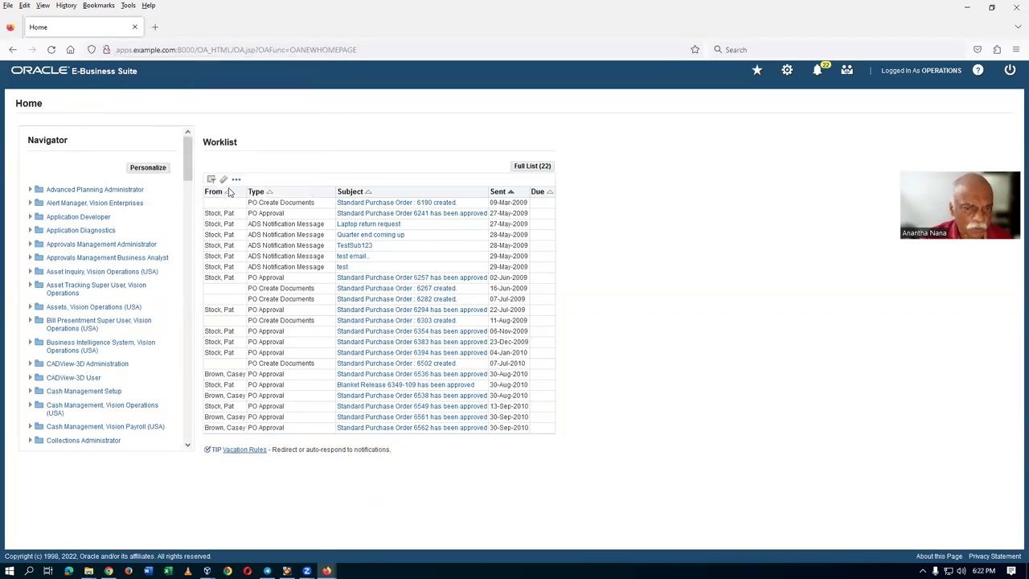
click(756, 71)
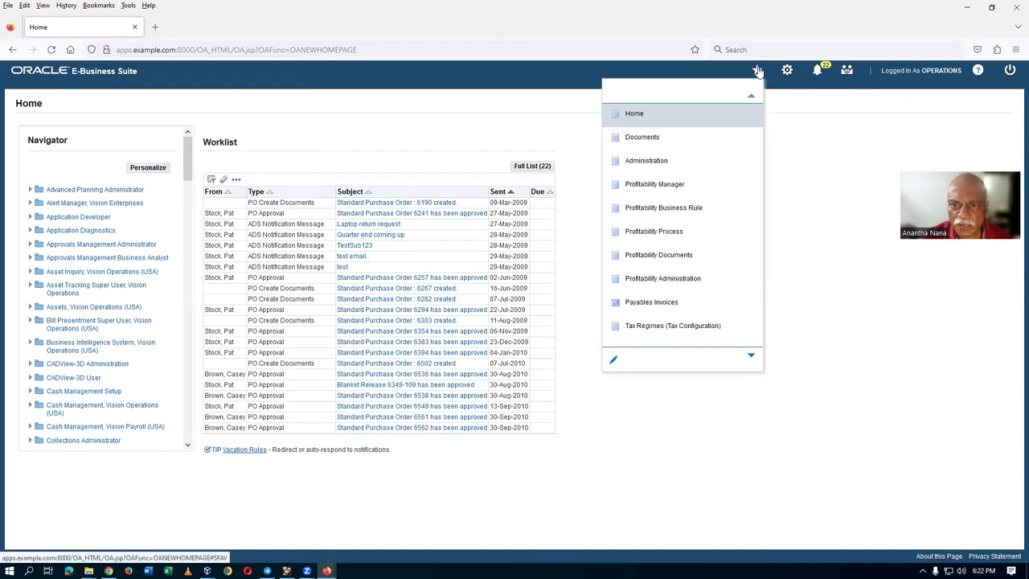
click(682, 309)
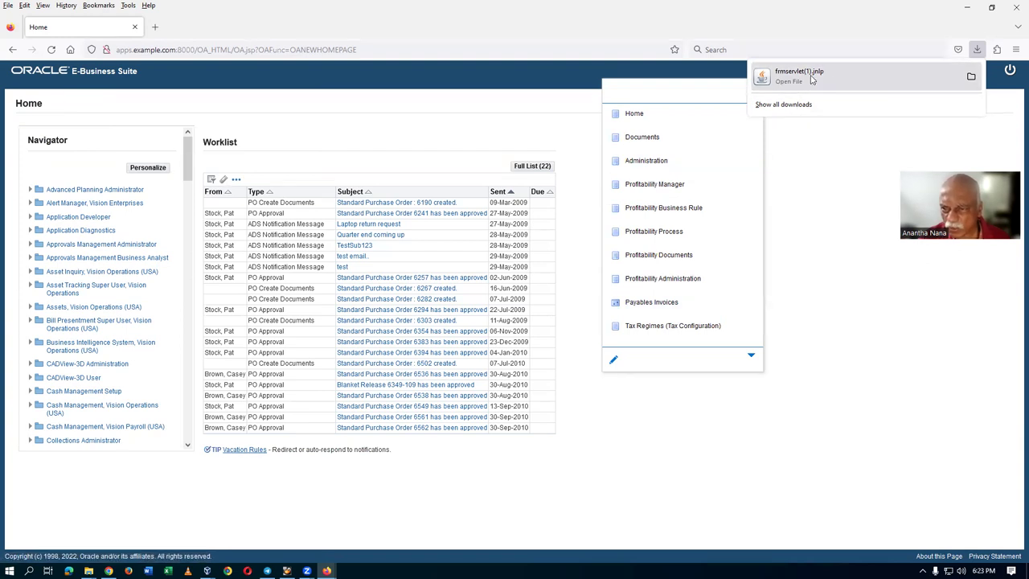
click(812, 78)
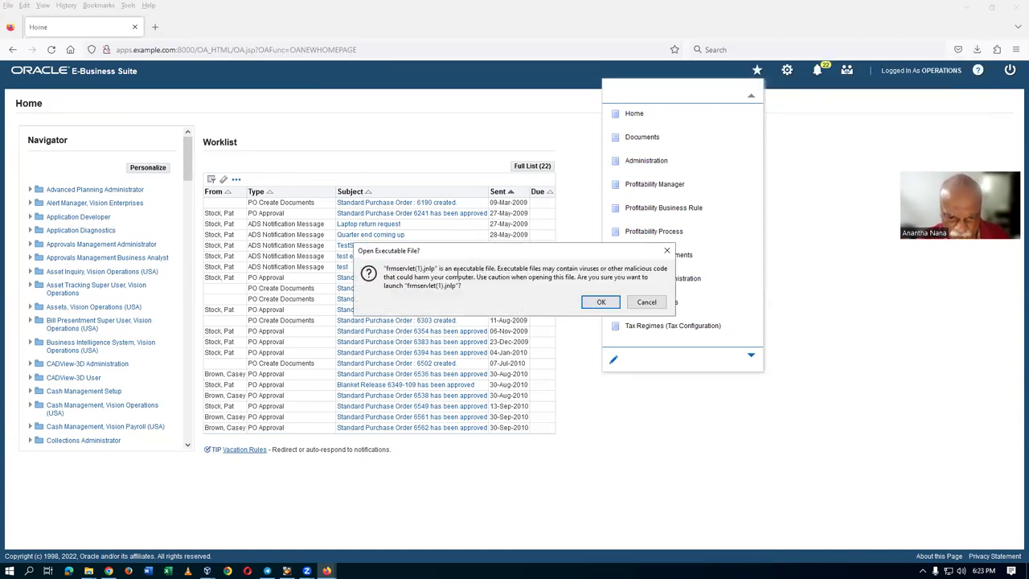
Step: Confirm the executable, accept the risk, and run the application in Java Web Start
click(601, 303)
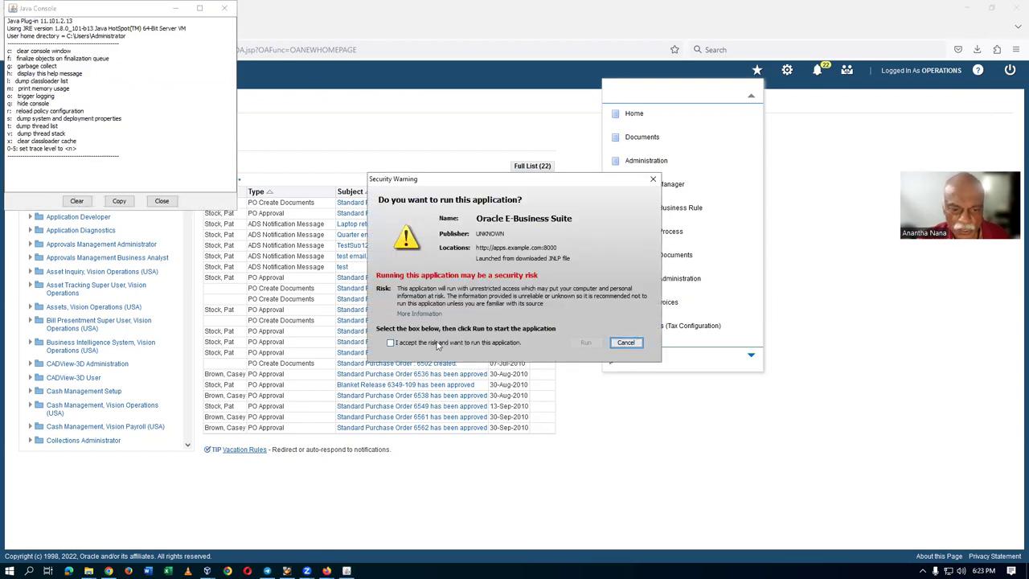
click(436, 345)
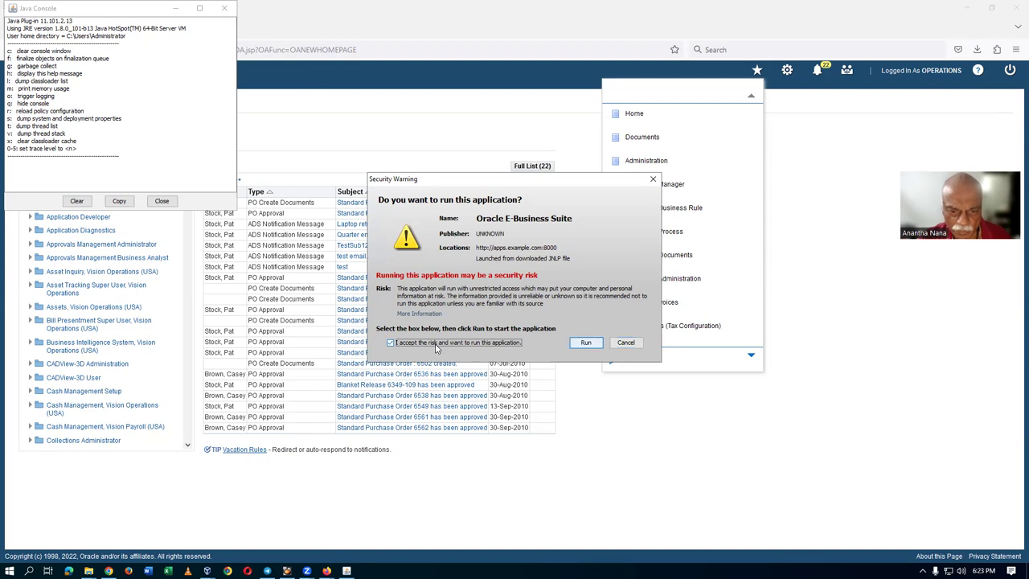
click(586, 343)
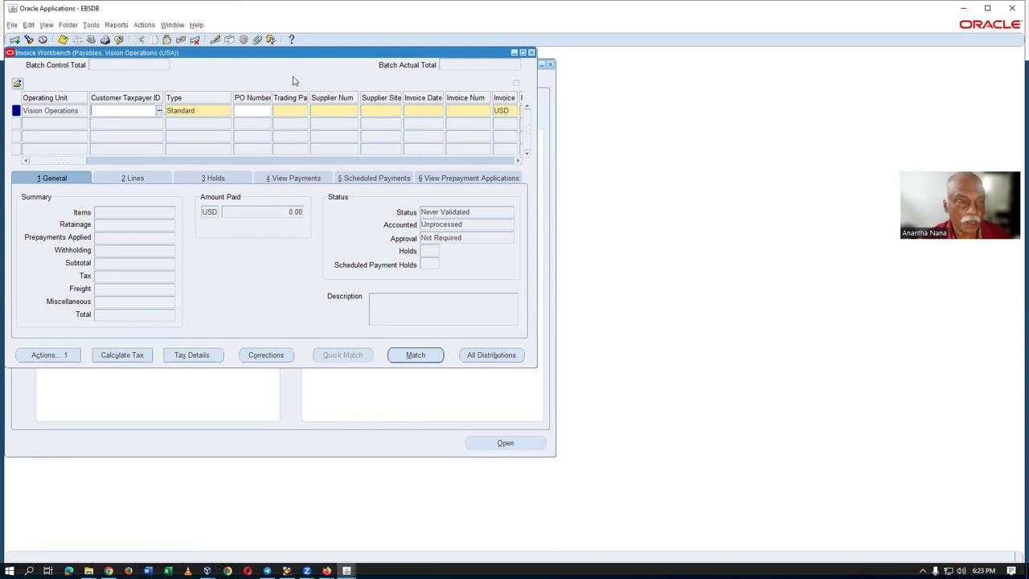
Step: Close the Invoice Workbench and browse the Navigator functions and Help menu
click(531, 53)
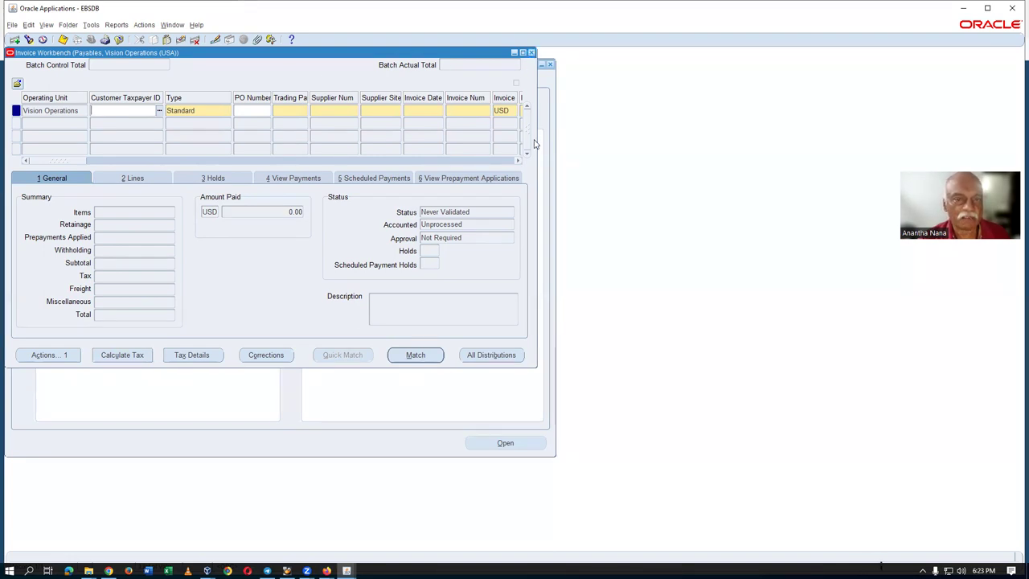
click(100, 211)
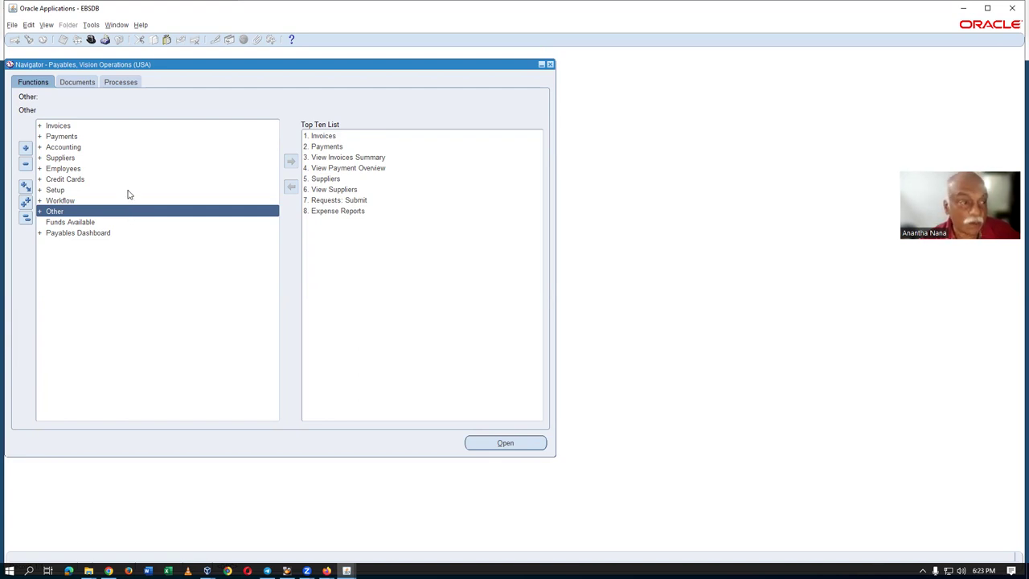
click(142, 25)
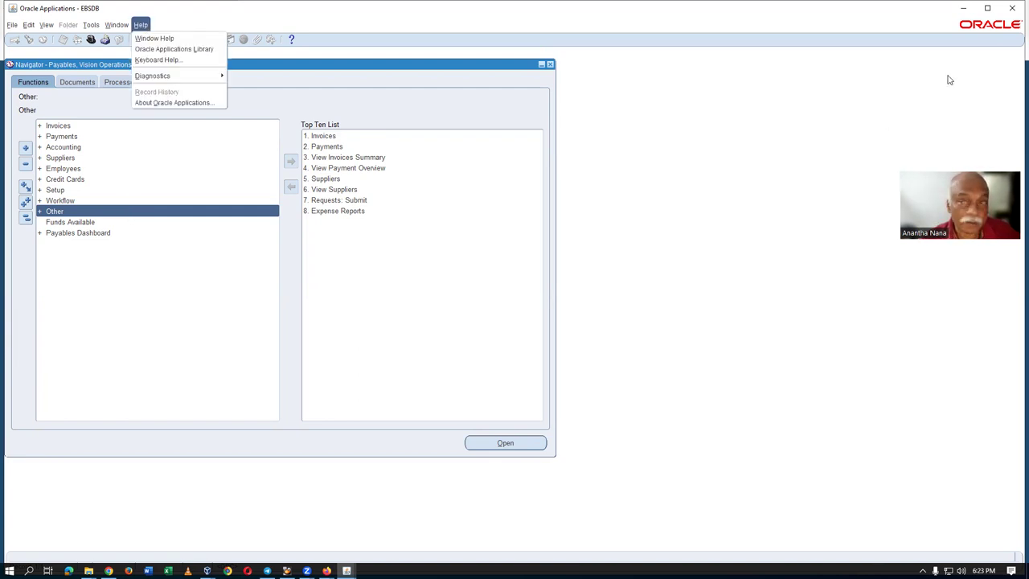
click(146, 178)
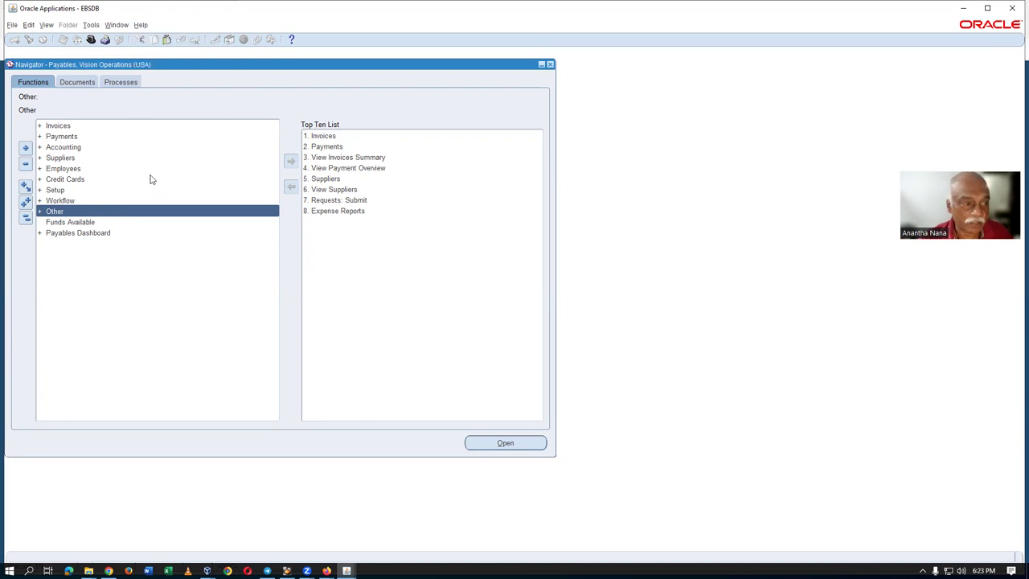
click(150, 180)
Step: Exit Oracle Applications through File > Exit and confirm with OK
key(alt+f)
key(x)
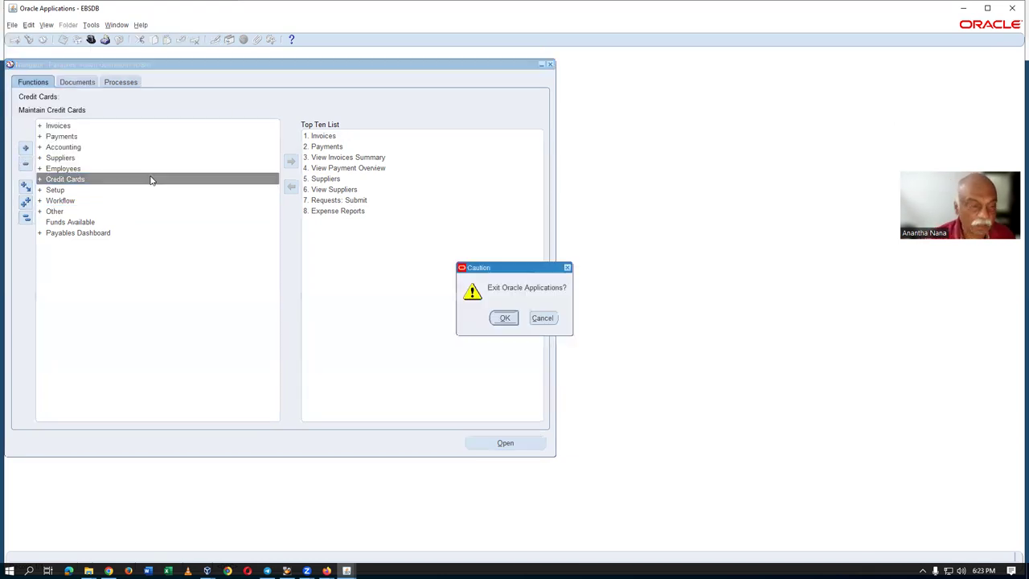
key(Return)
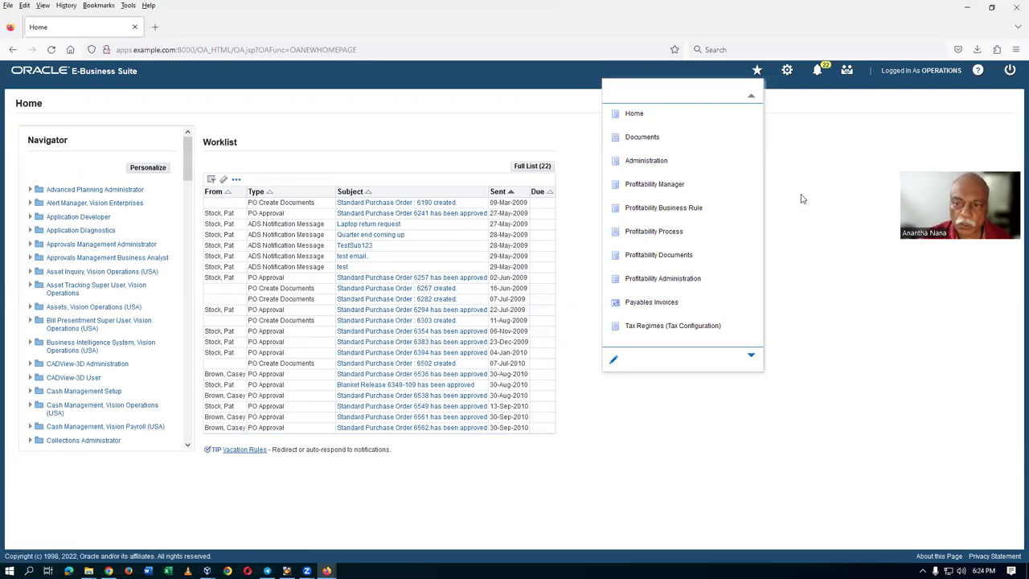
click(1010, 70)
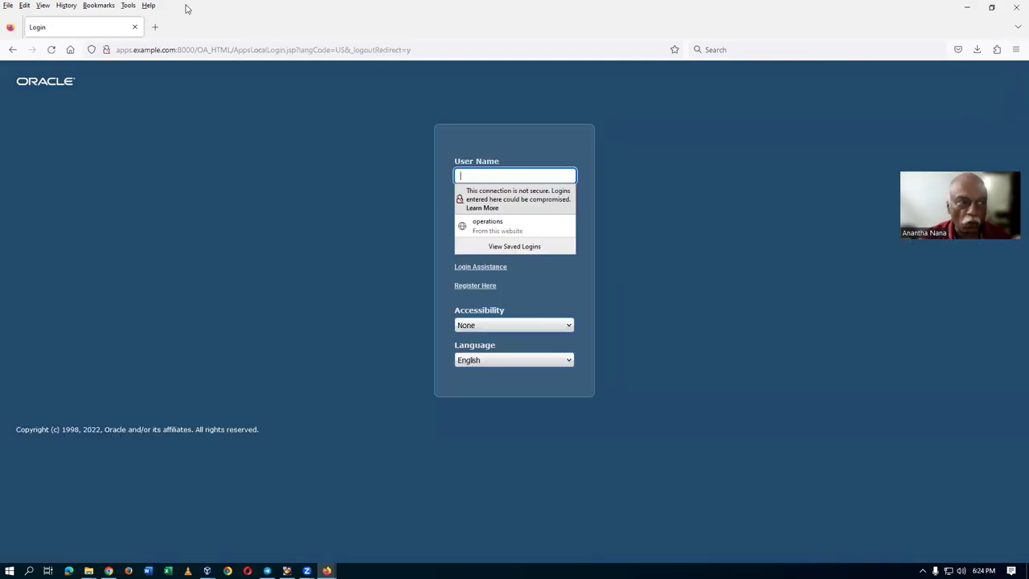
click(991, 20)
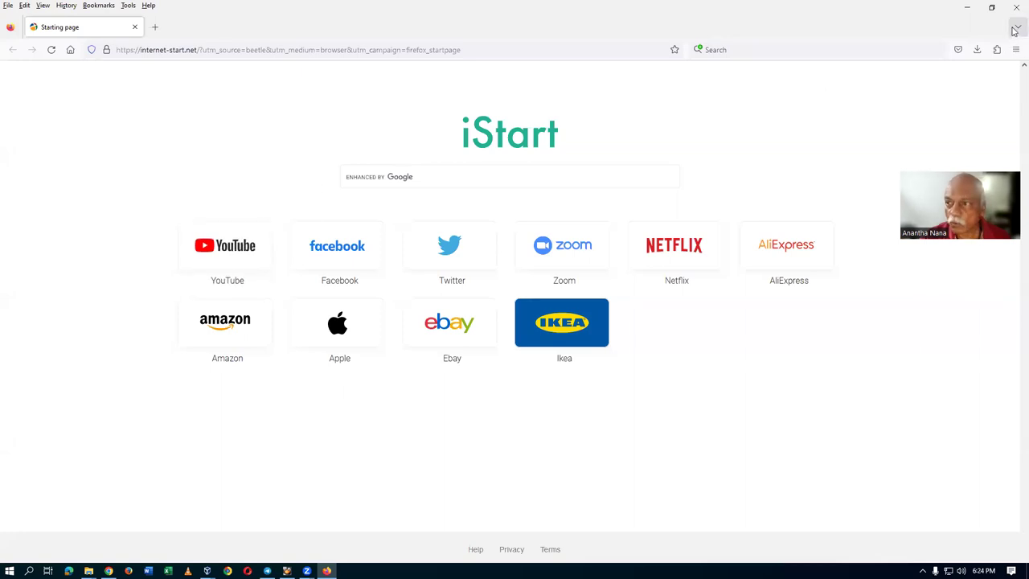
click(1016, 10)
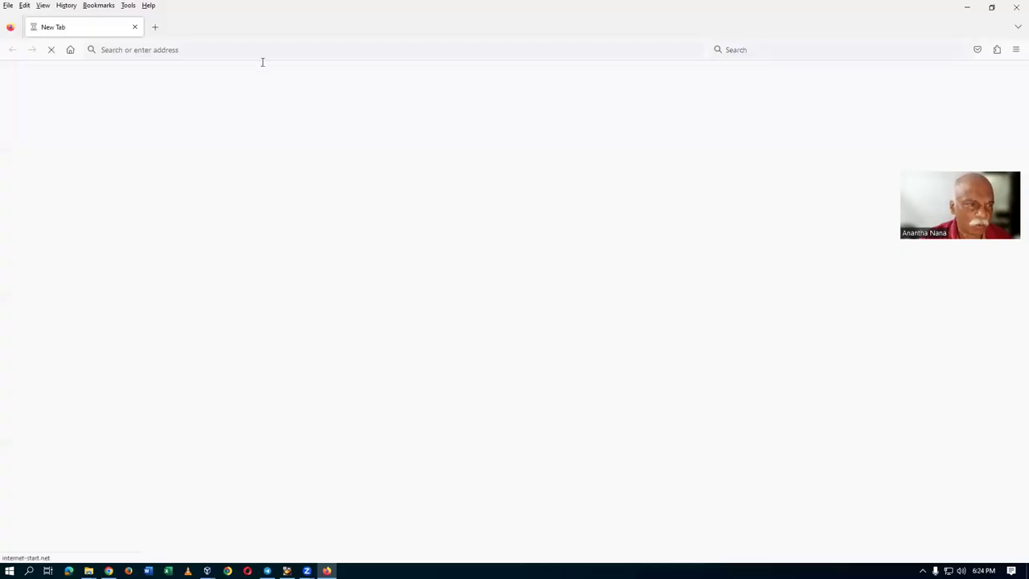
click(258, 50)
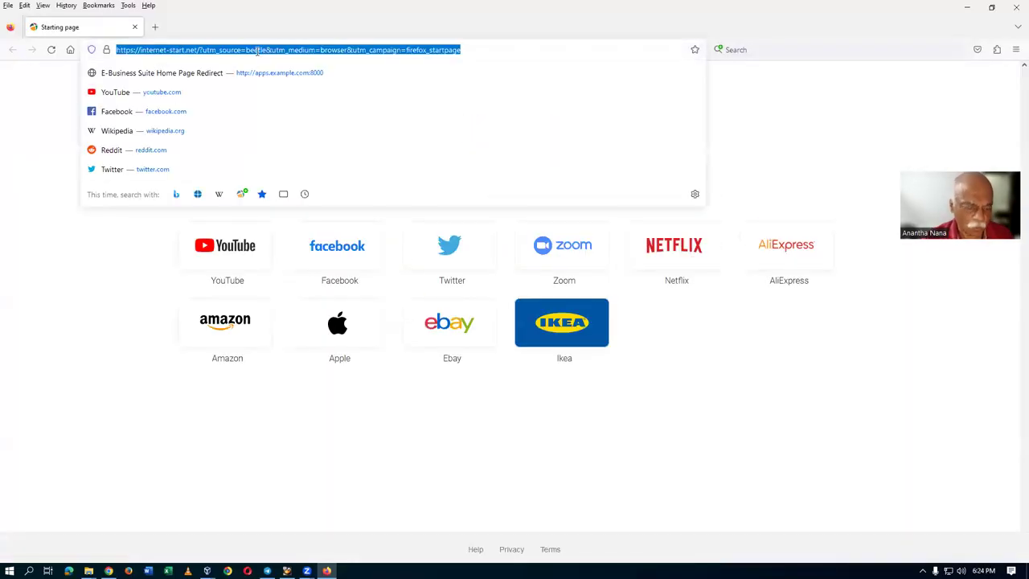
text(http)
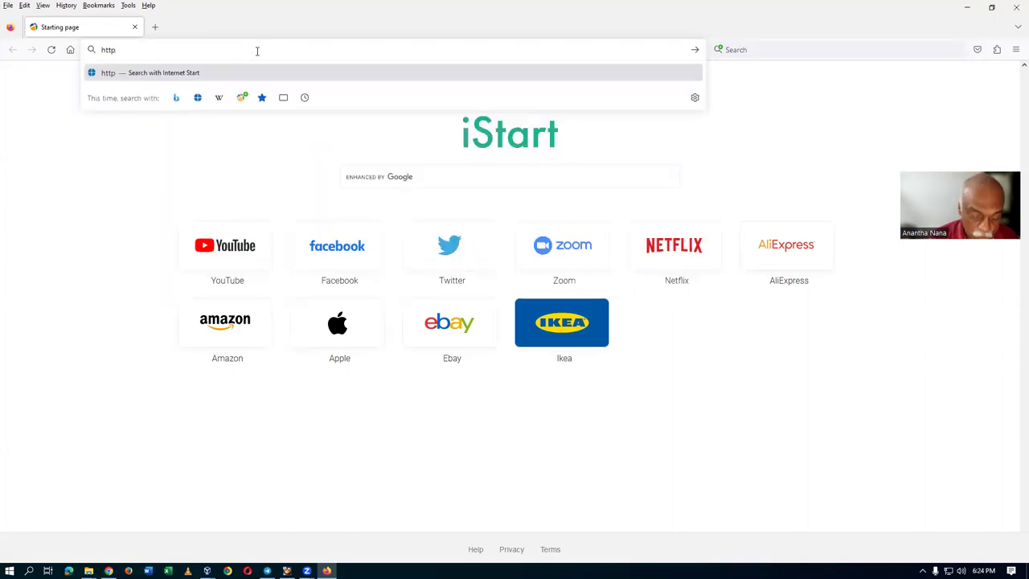
text(://)
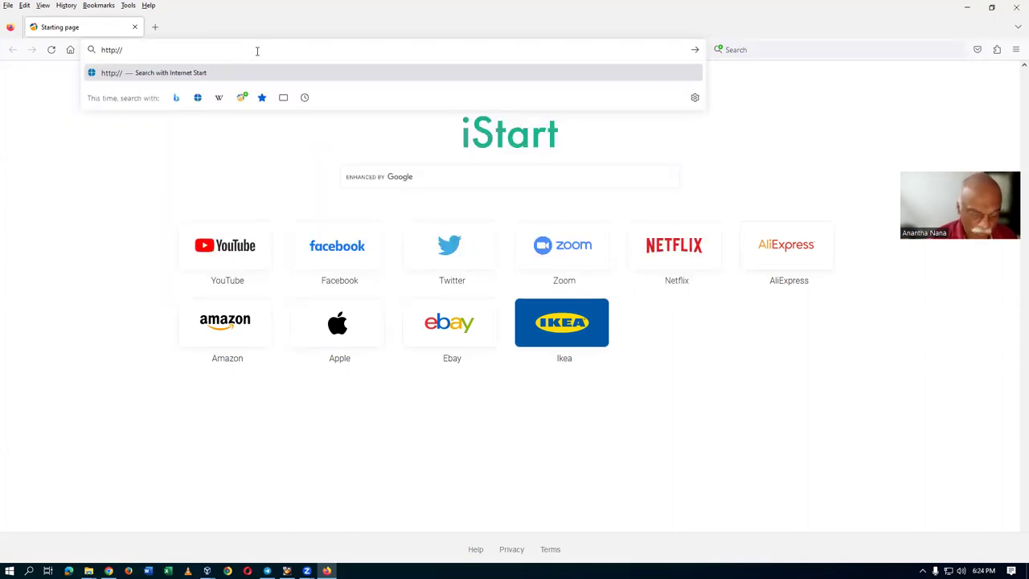
text(apps.example.com)
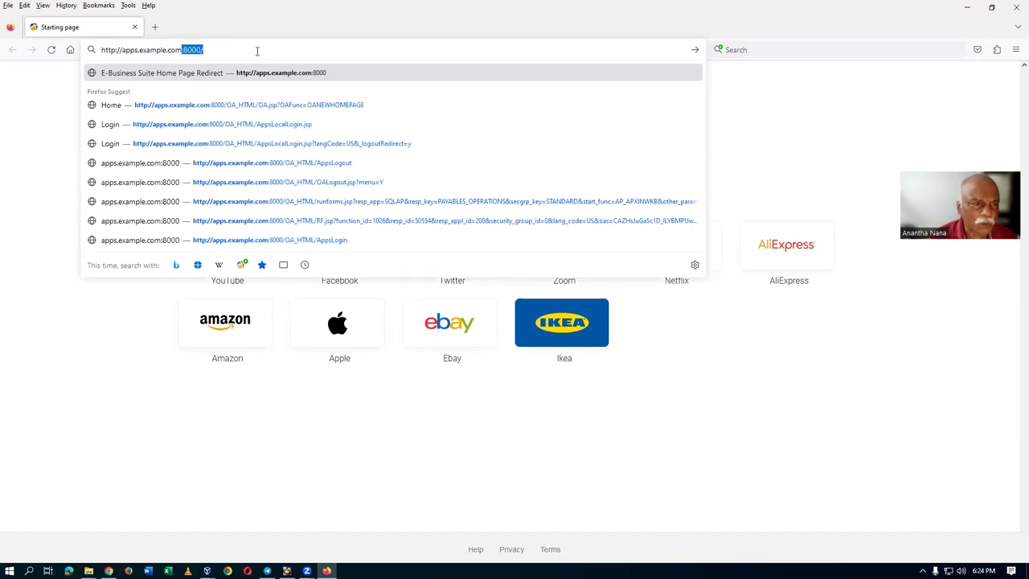
Step: Load the autofilled apps.example.com:8000 address to reach the E-Business Suite login page
key(Return)
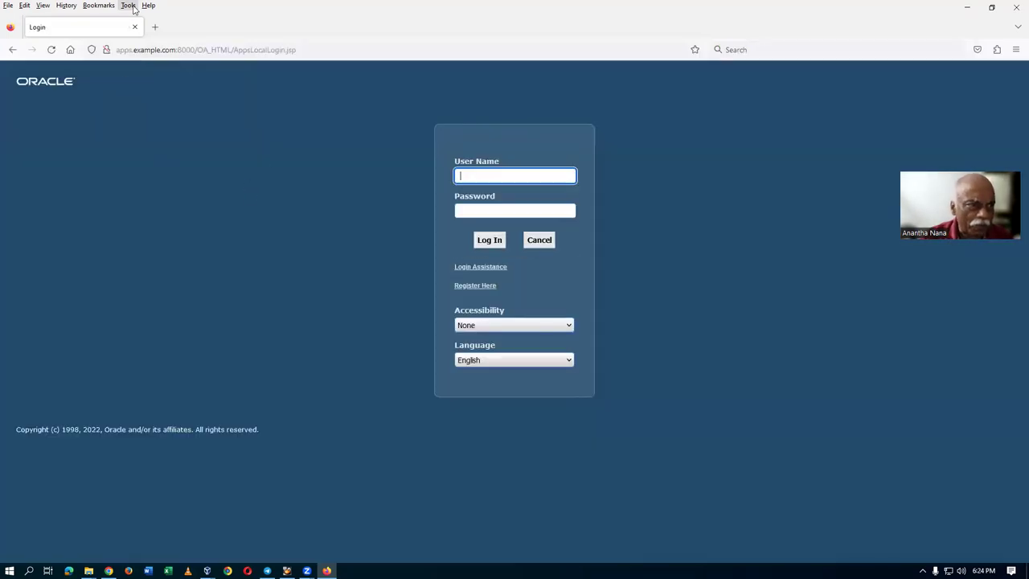
Step: Inspect the installed plugins under Tools > Add-ons and Themes, then close that tab
click(129, 7)
click(146, 37)
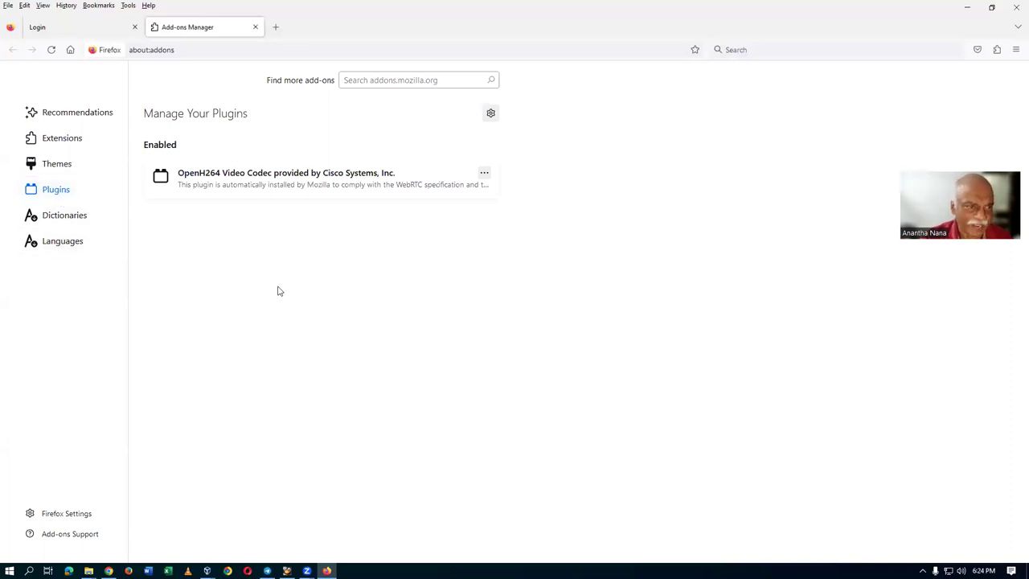
click(256, 27)
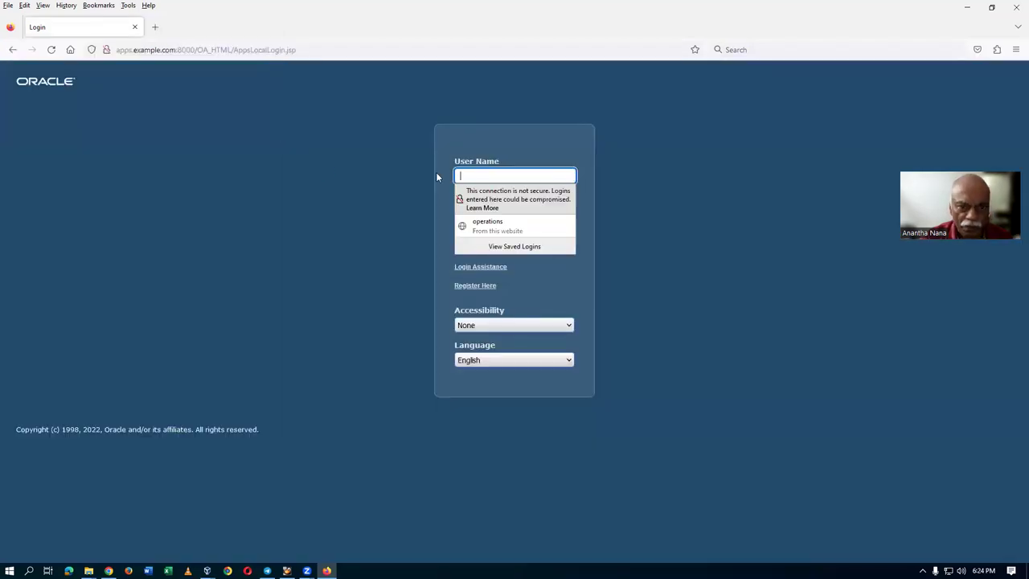
Step: Sign in again with the user name and autofilled password, dismissing the insecure-connection warning
click(478, 174)
text(op)
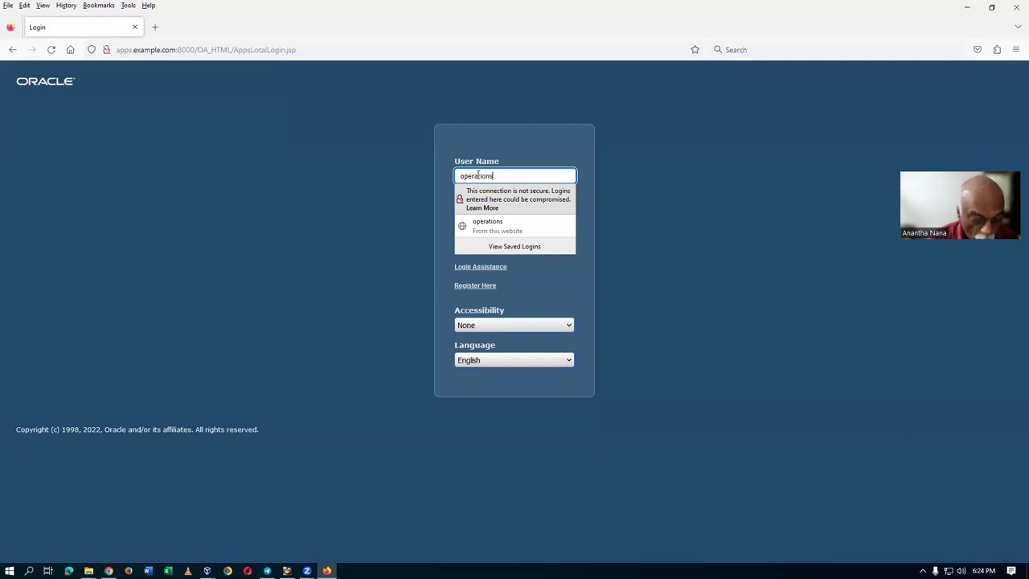
text(erations)
key(Tab)
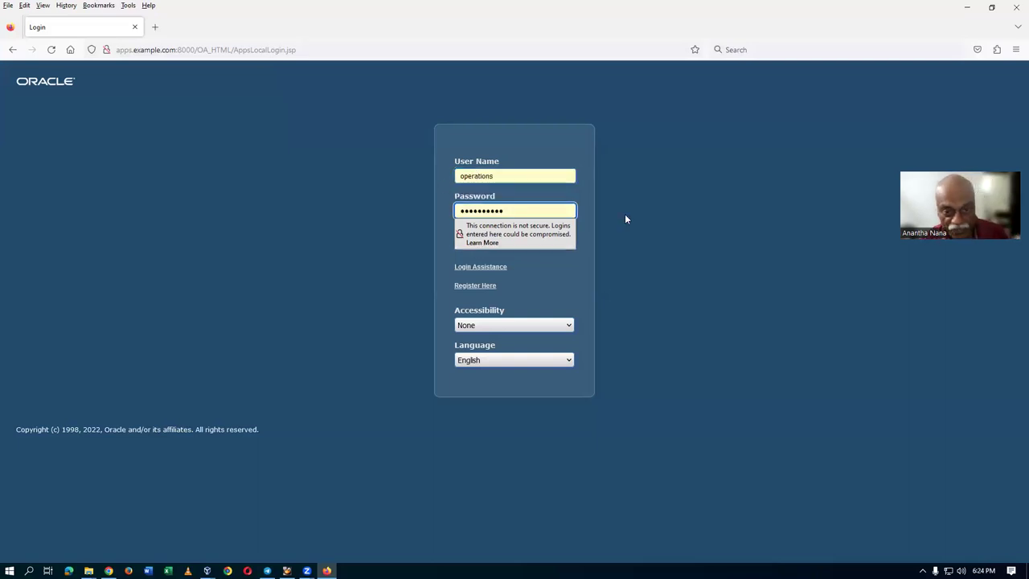
click(637, 224)
click(491, 241)
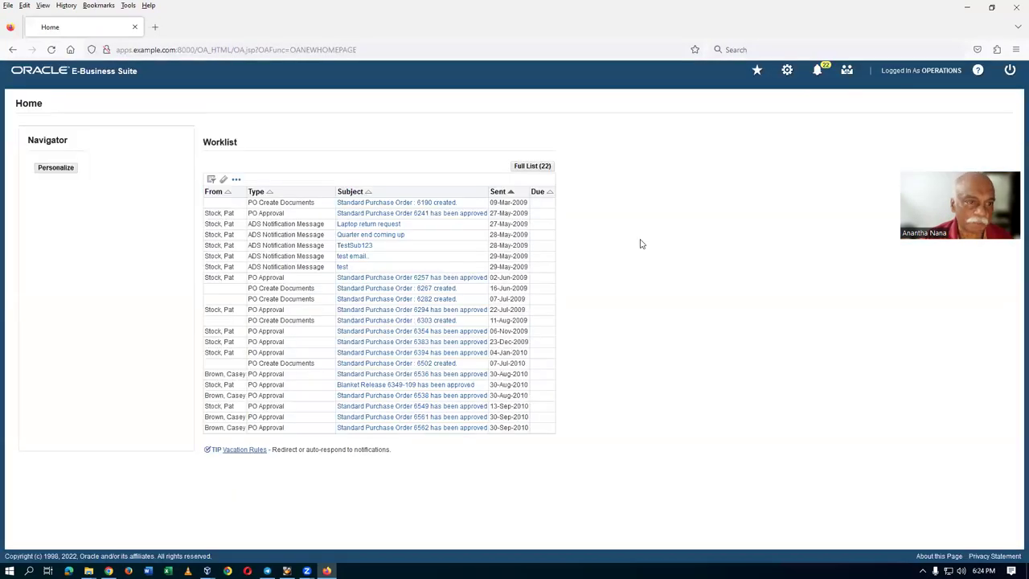
Step: Launch Payables Invoices from the Favorites list again
click(756, 71)
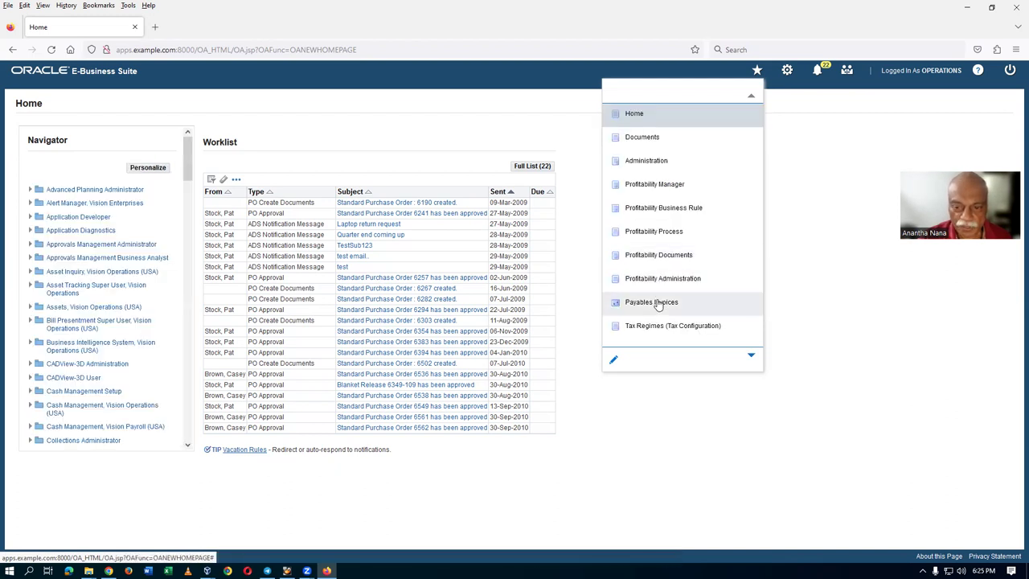
click(653, 301)
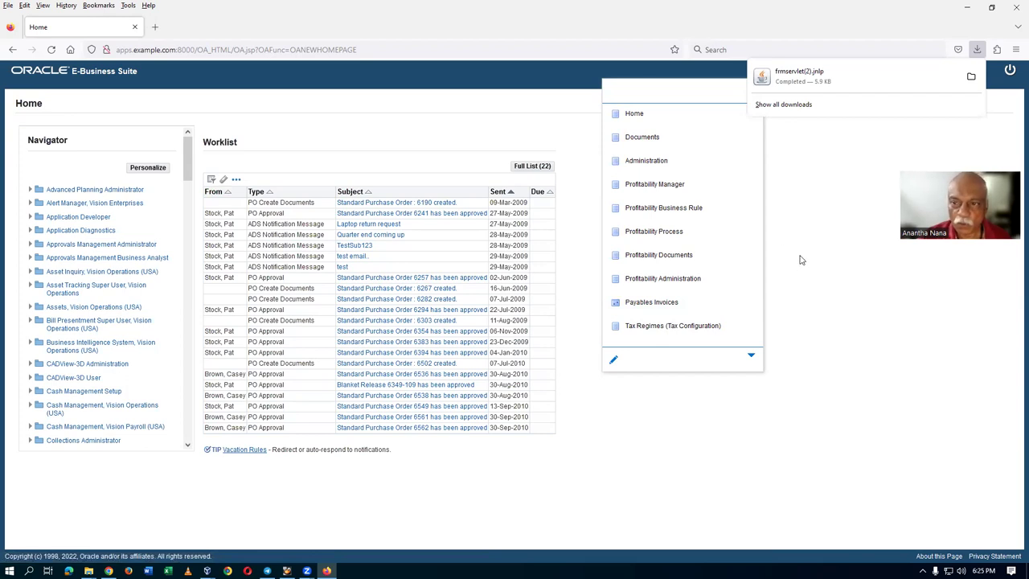
Step: Open frmservlet(2).jnlp, confirm it, accept the risk, and run the application
click(815, 84)
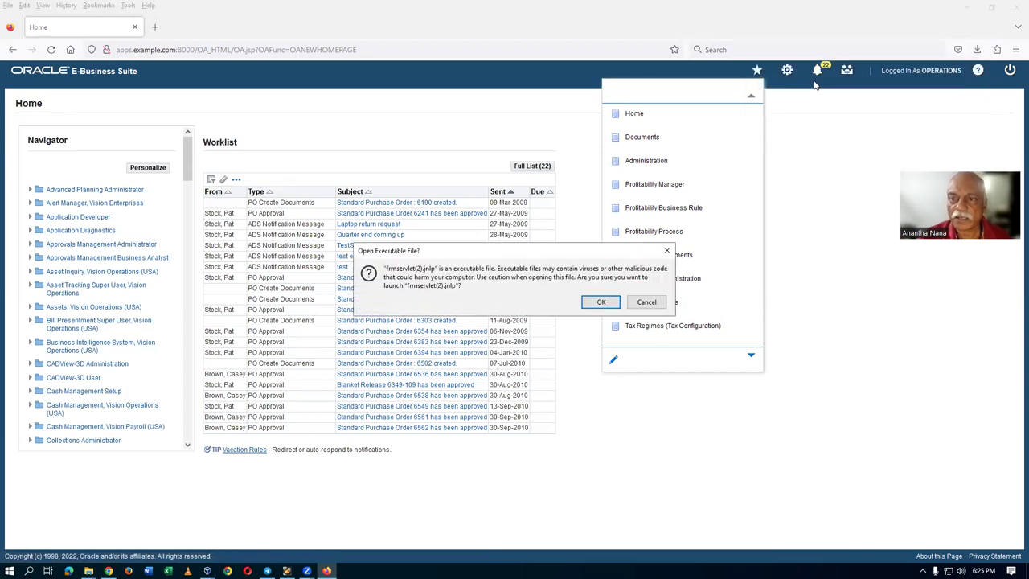
click(602, 302)
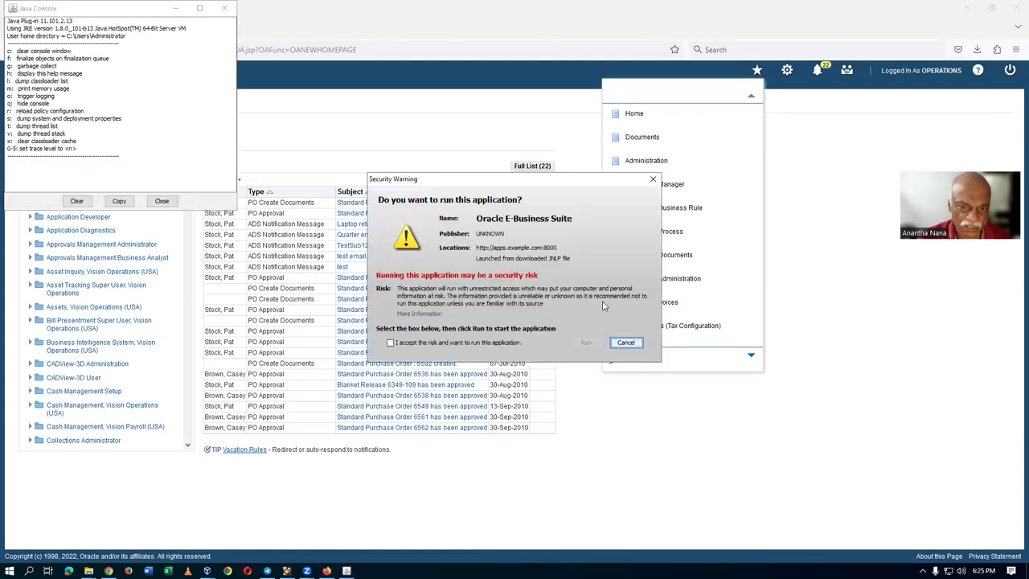
click(456, 343)
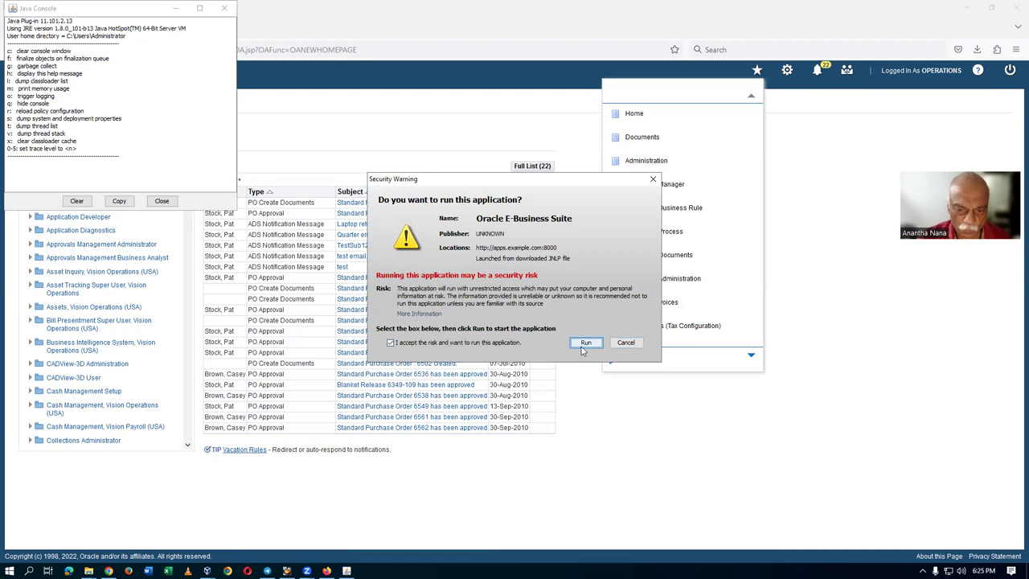
click(595, 343)
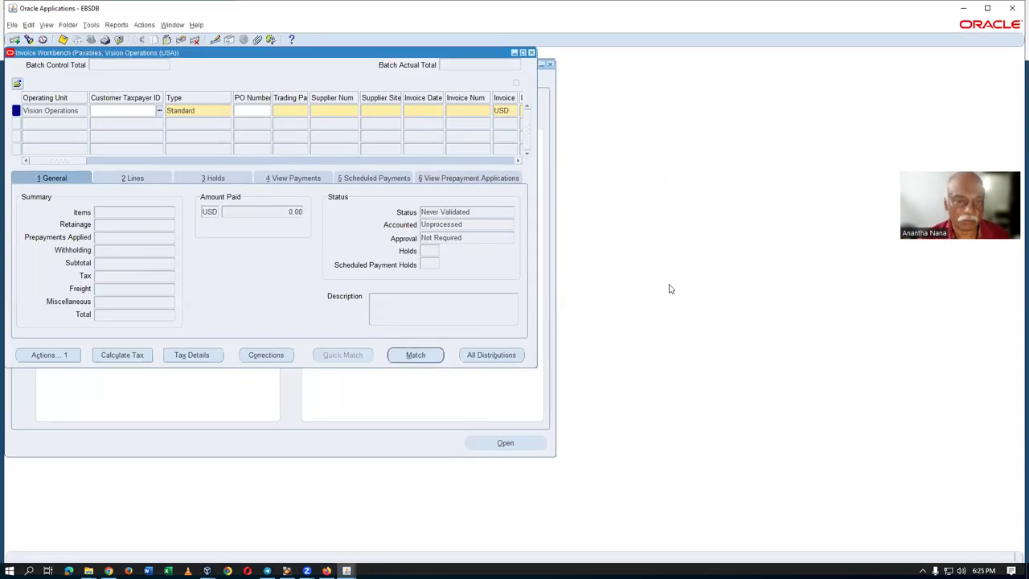
Step: Close the Invoice Workbench and exit Oracle Applications through File > Exit, confirming with OK
click(531, 53)
click(134, 159)
key(alt+f)
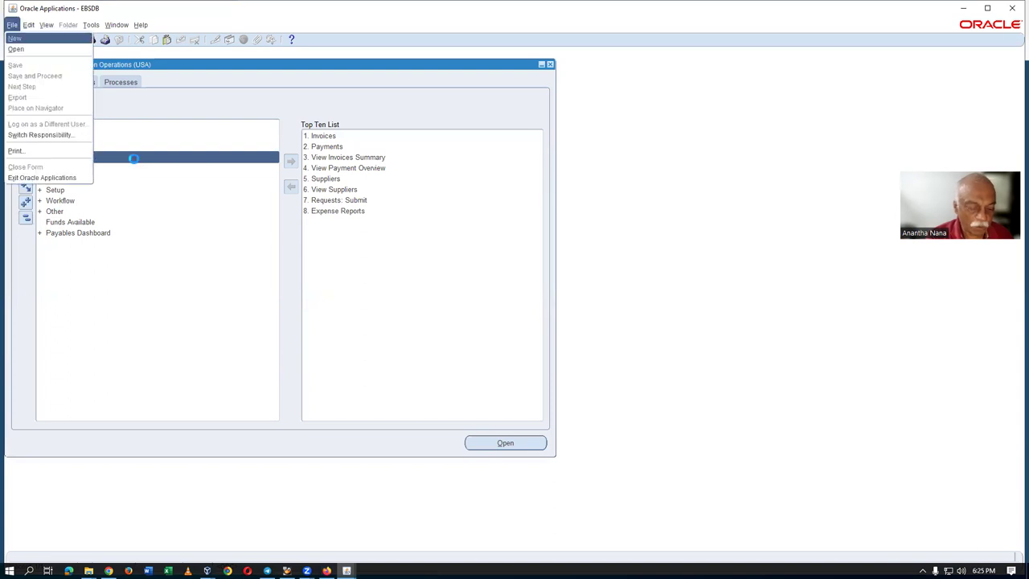
key(x)
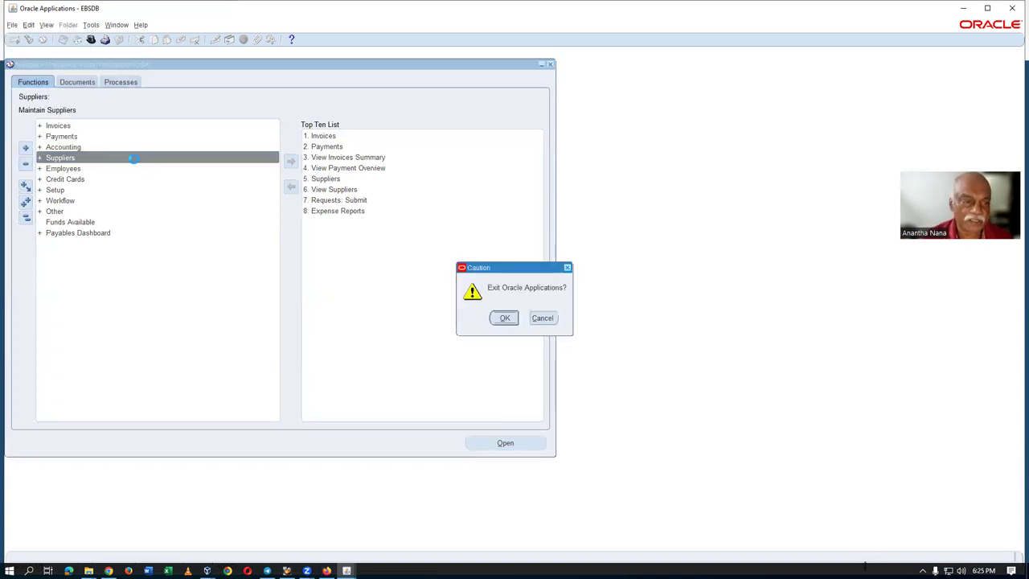
key(Return)
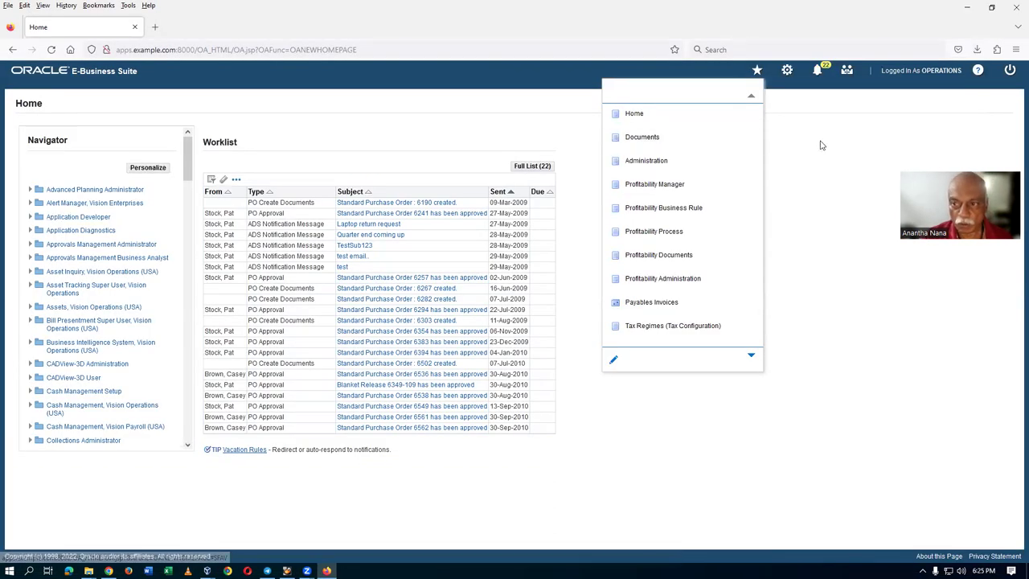
Step: Dismiss the favorites list, log out of E-Business Suite with the power icon, and close Firefox
click(819, 144)
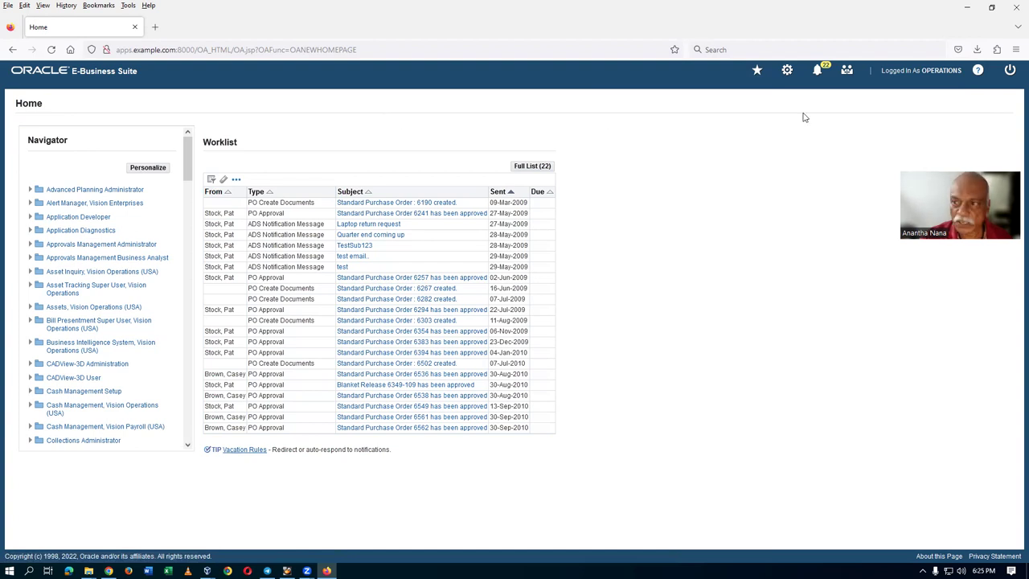
click(1010, 71)
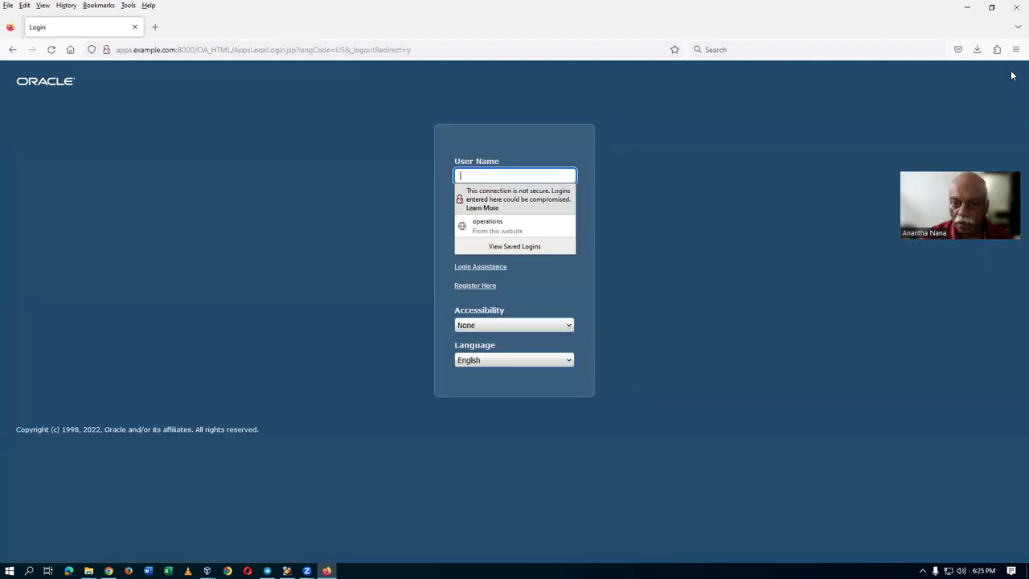
click(666, 231)
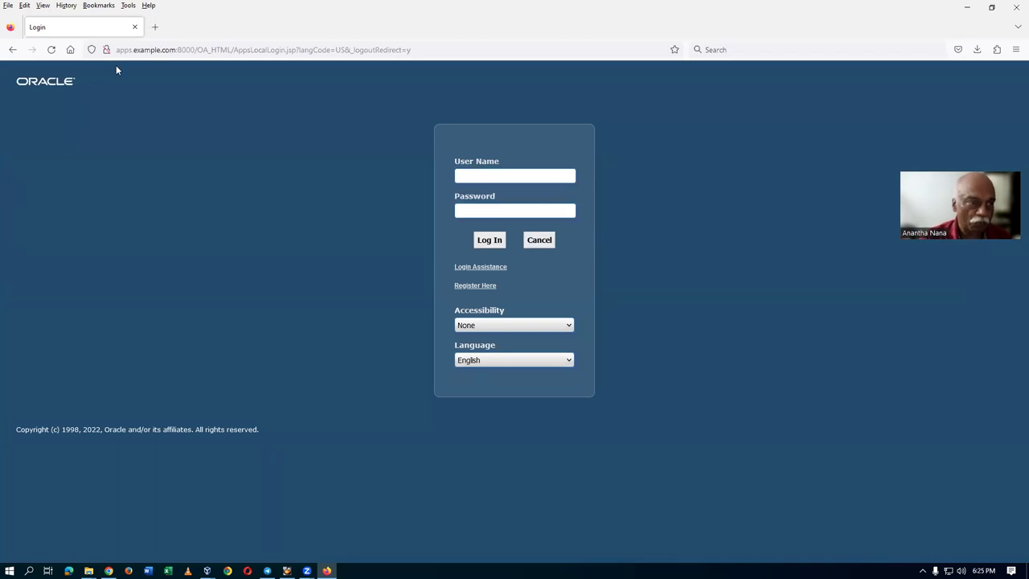
click(134, 27)
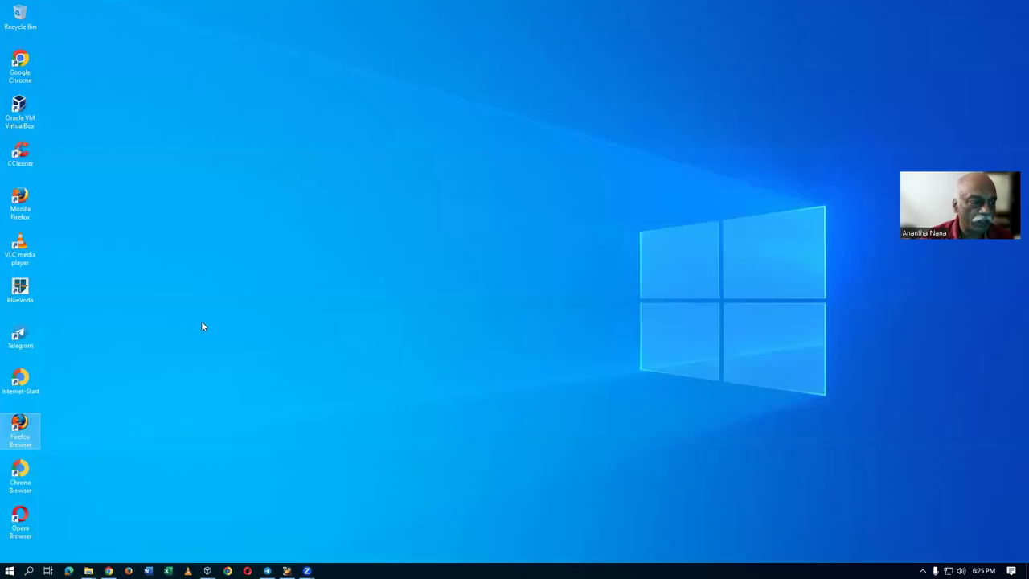
Step: Open and close Edge, then search the Start menu for 'internet op'
click(69, 570)
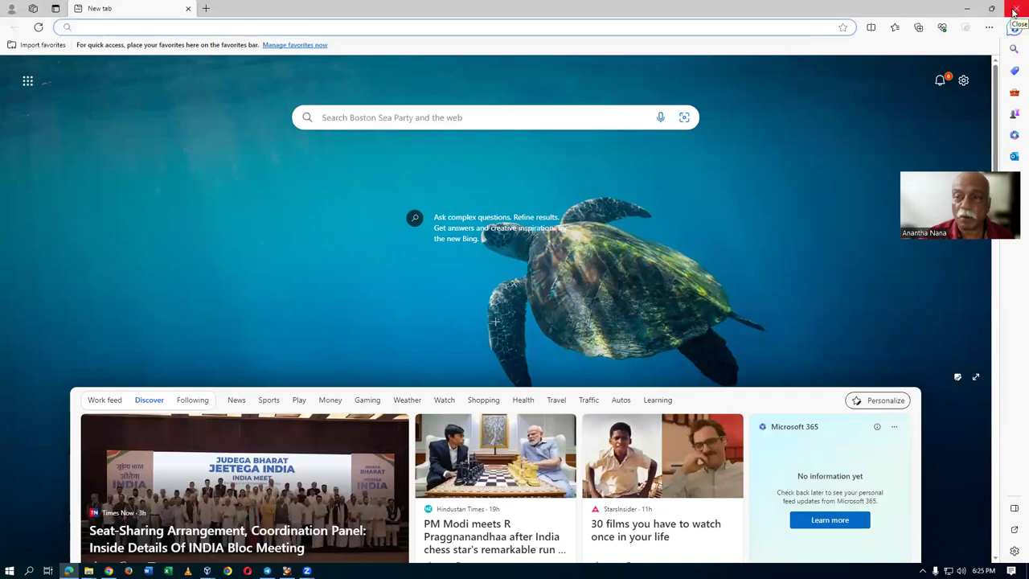
click(1015, 9)
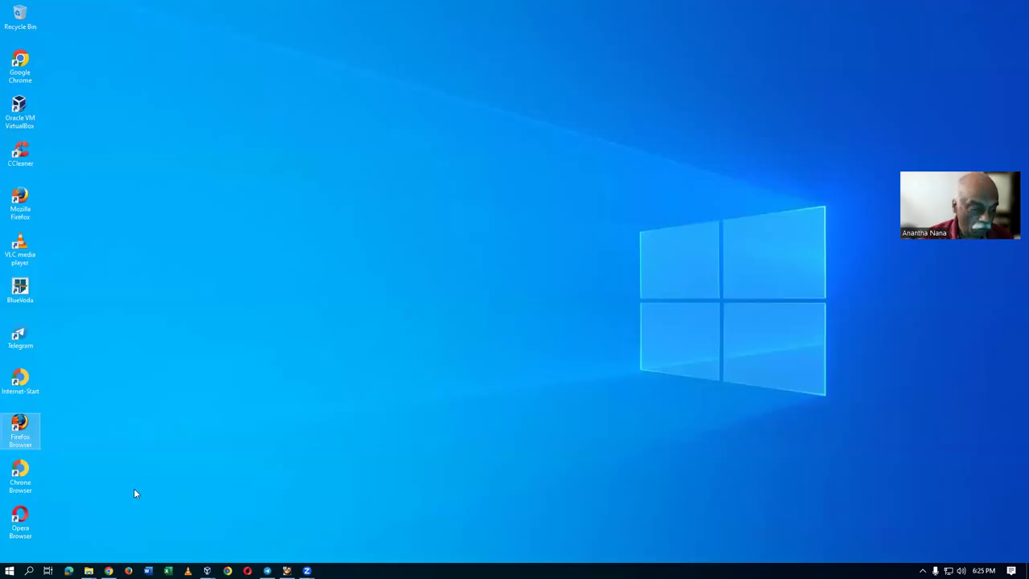
click(9, 570)
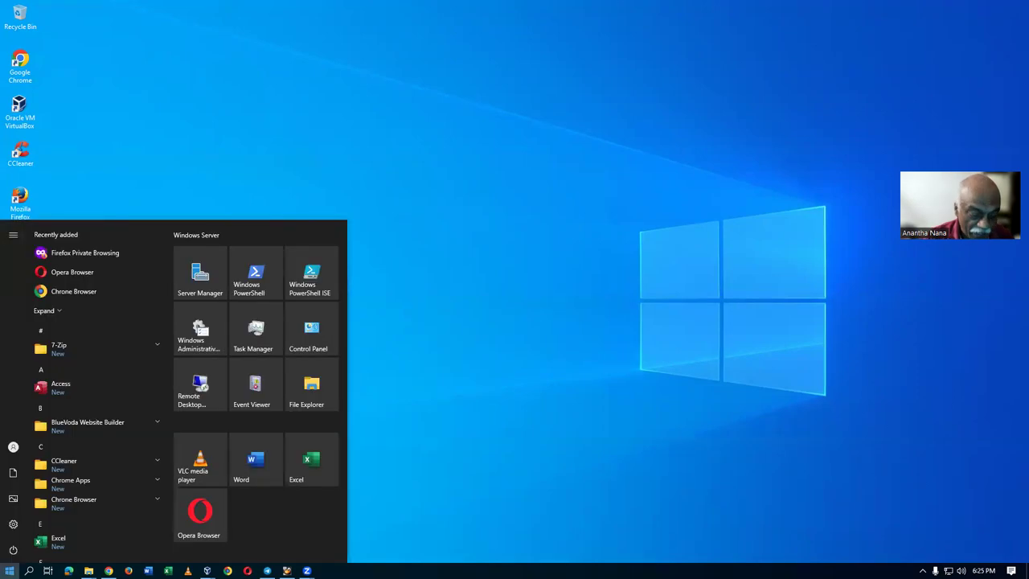
text(internet options)
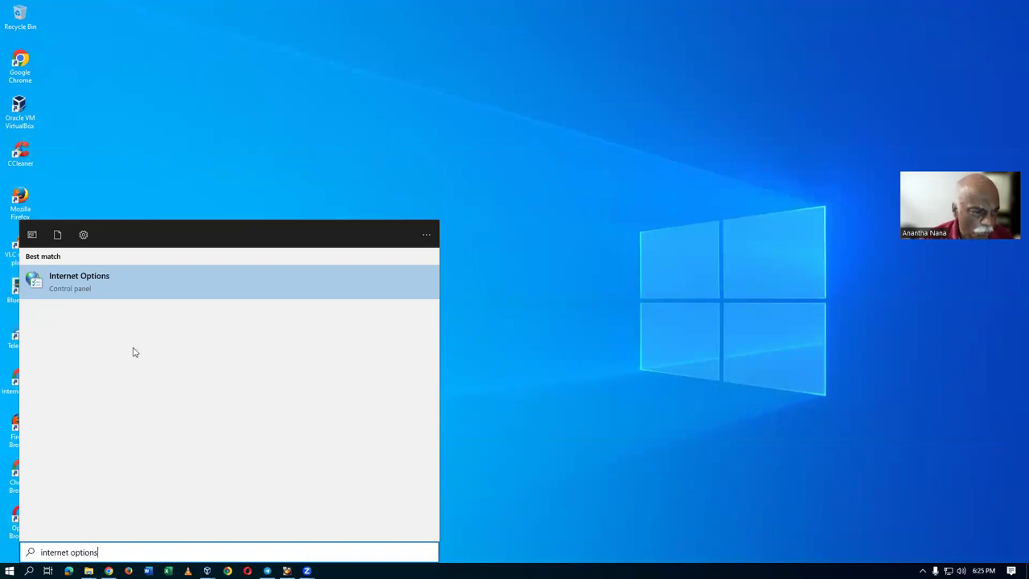
Step: Open Internet Options and go to the Internet zone's Custom level security settings
click(161, 282)
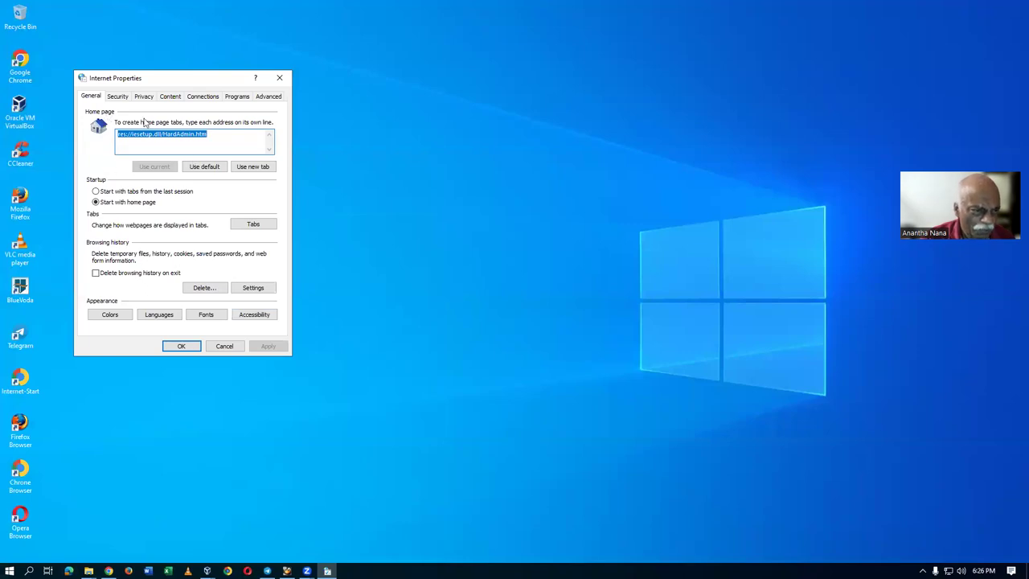
drag(122, 84, 453, 90)
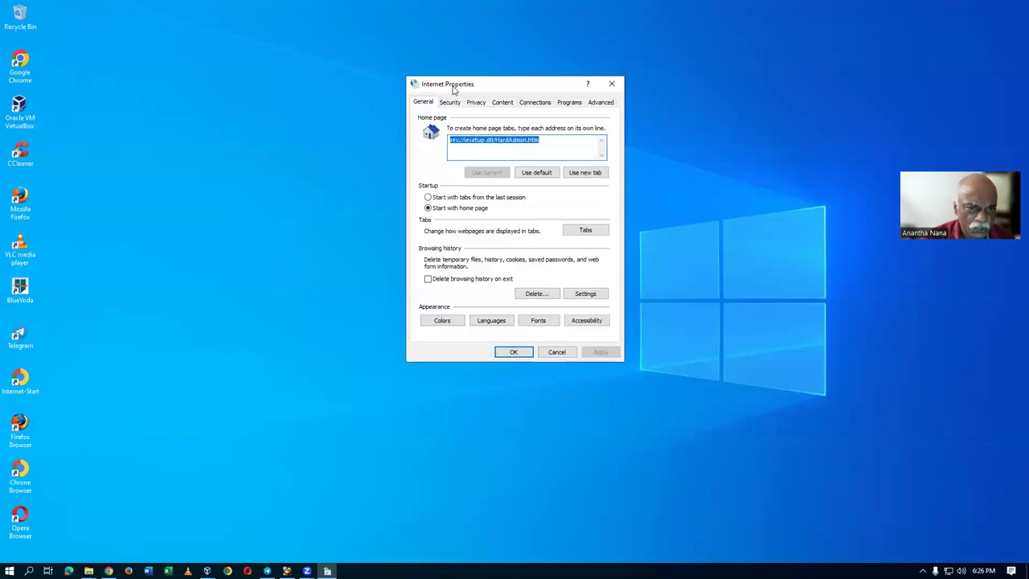
click(452, 104)
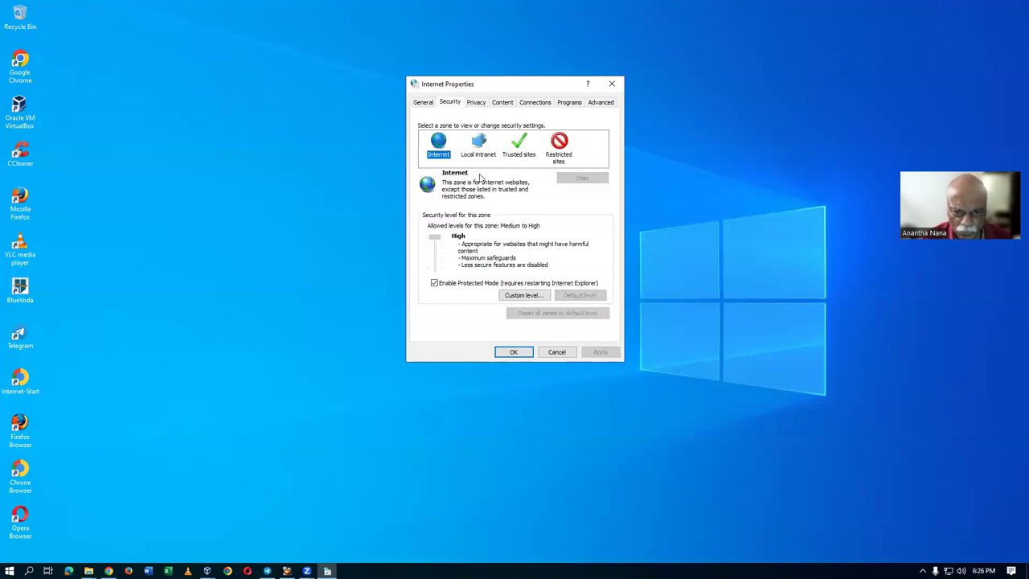
click(535, 296)
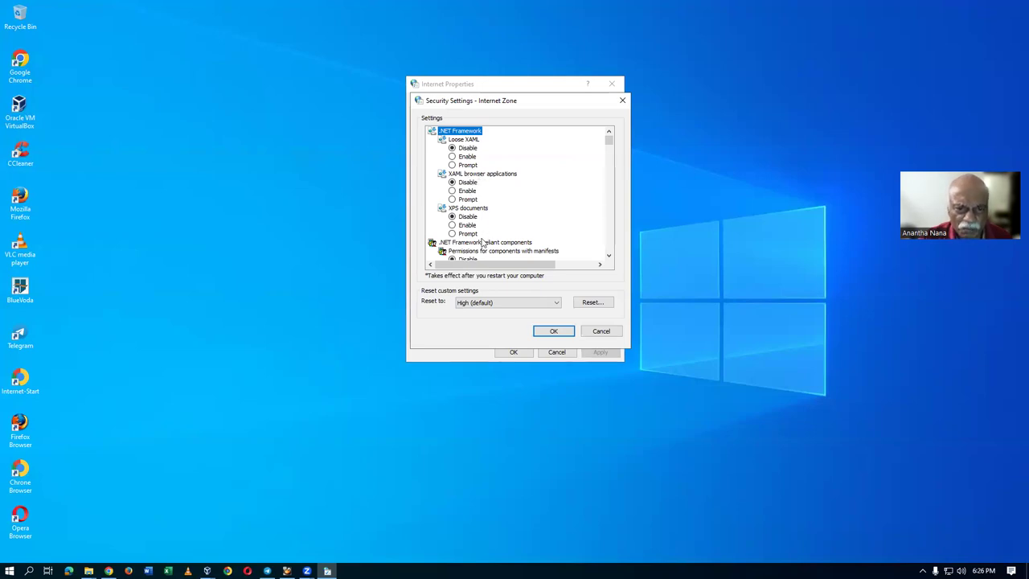
Step: Disable the Pop-up Blocker in the Internet zone custom settings
scroll(487, 230, down, 1)
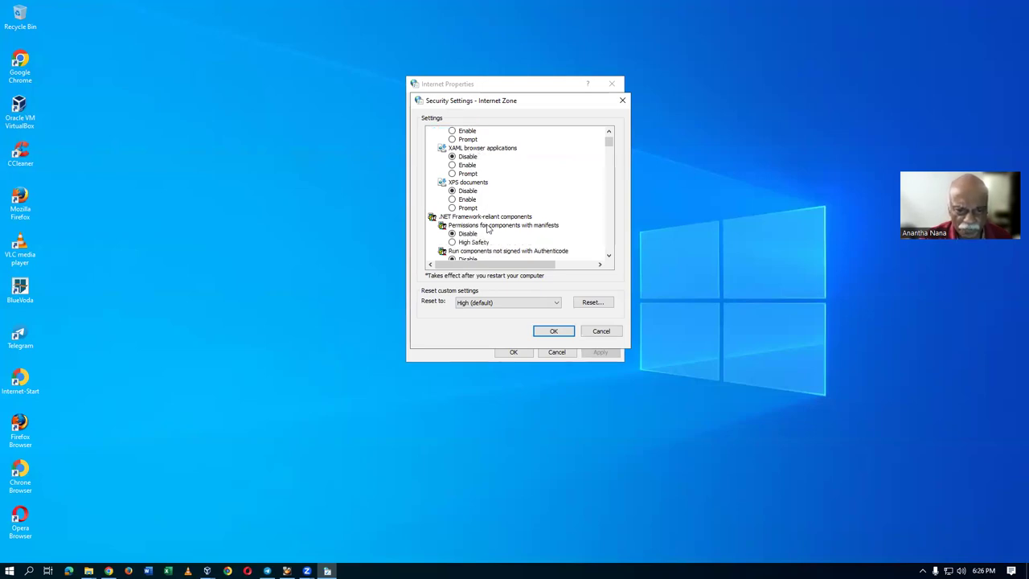
scroll(487, 229, down, 1)
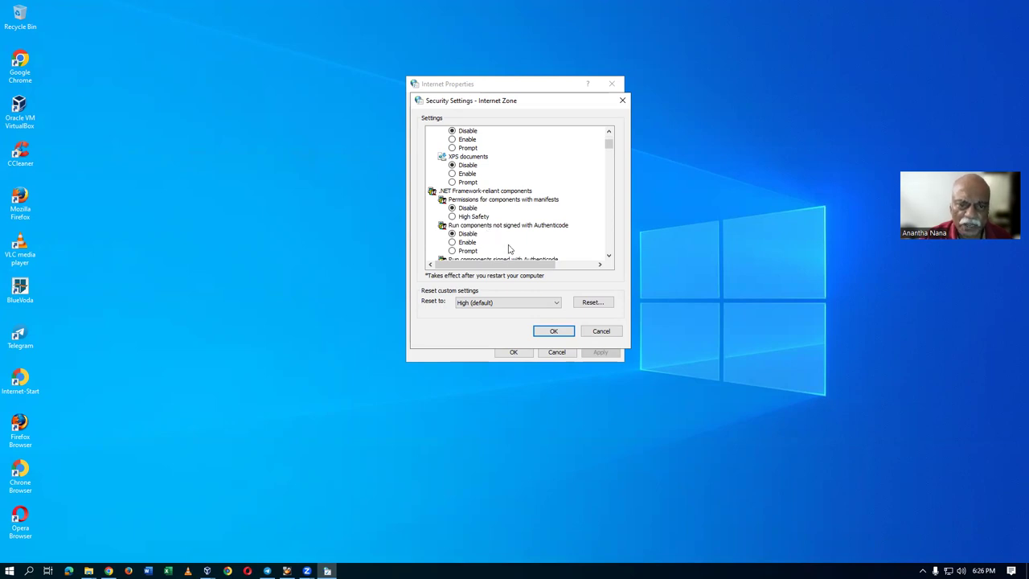
scroll(509, 249, down, 2)
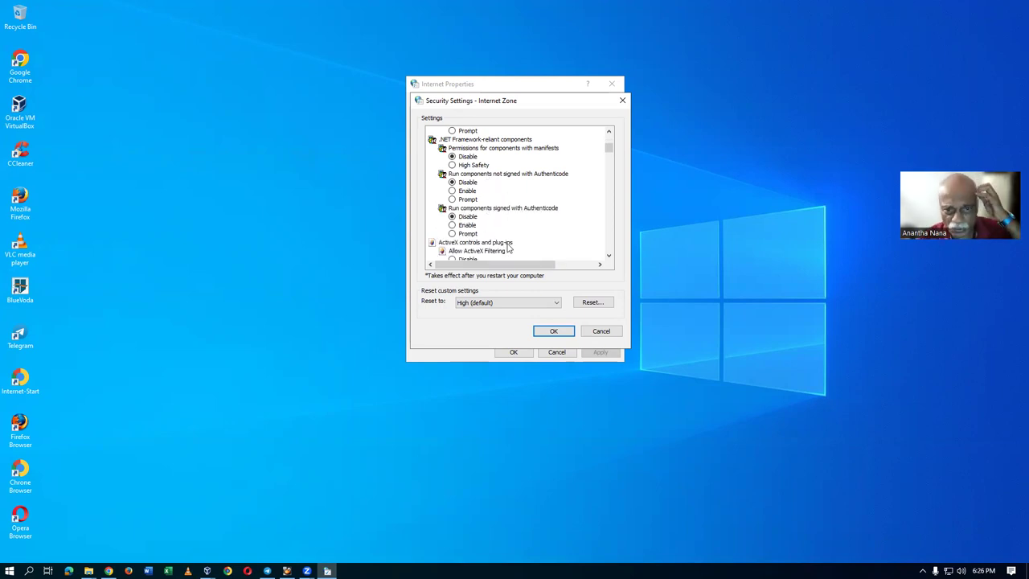
scroll(508, 247, down, 3)
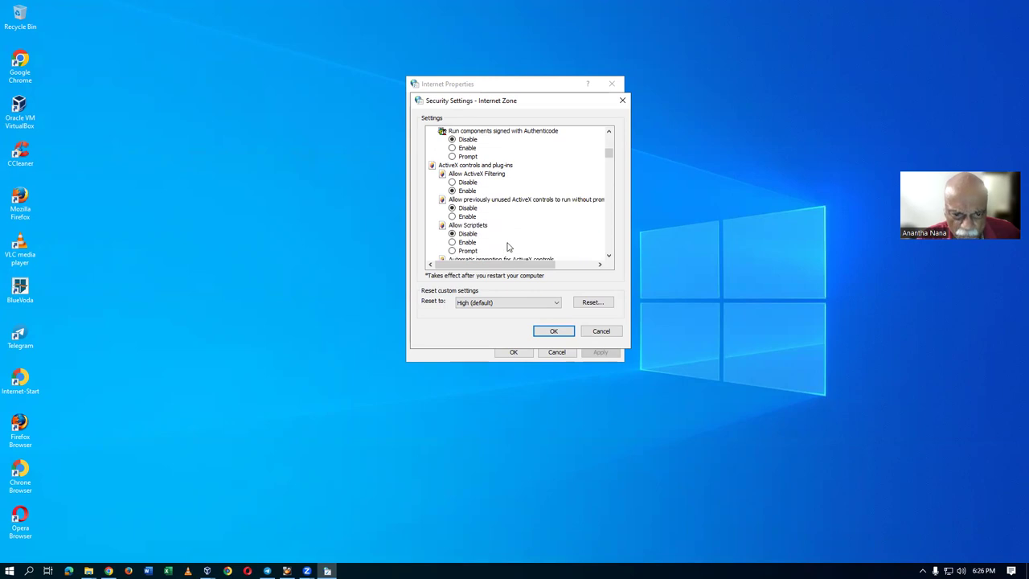
scroll(507, 247, down, 5)
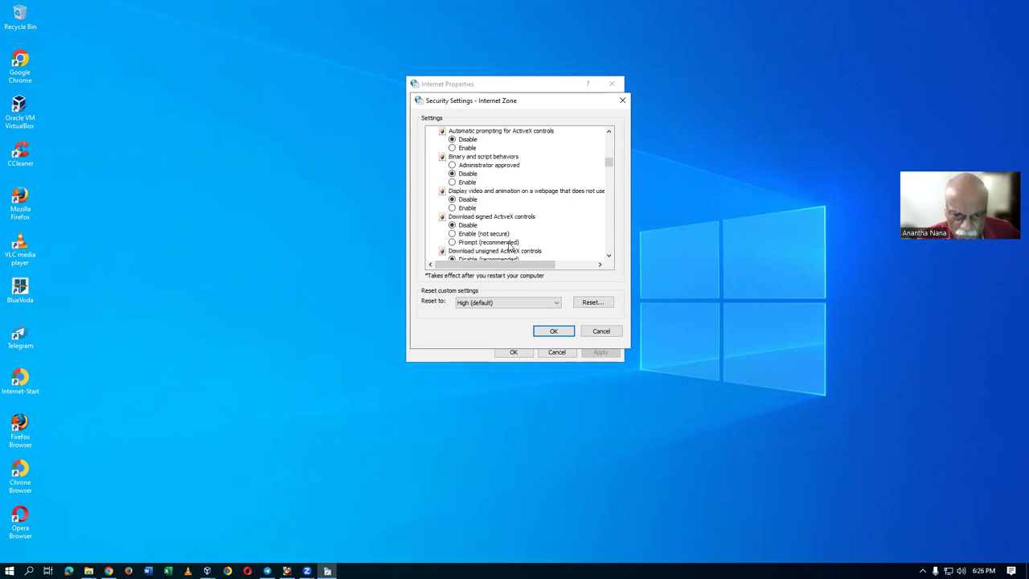
scroll(539, 220, down, 5)
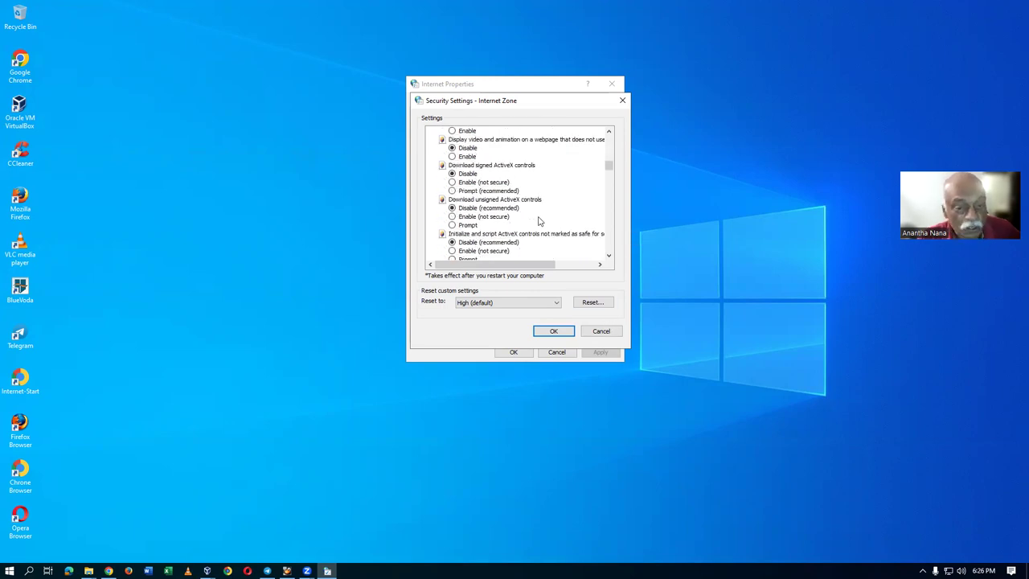
scroll(539, 220, down, 5)
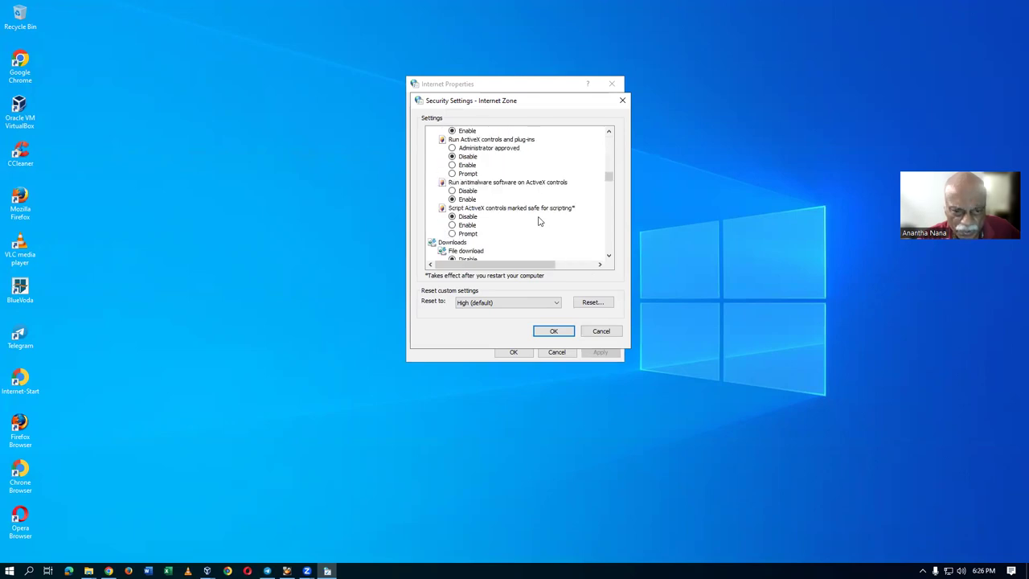
scroll(539, 220, down, 5)
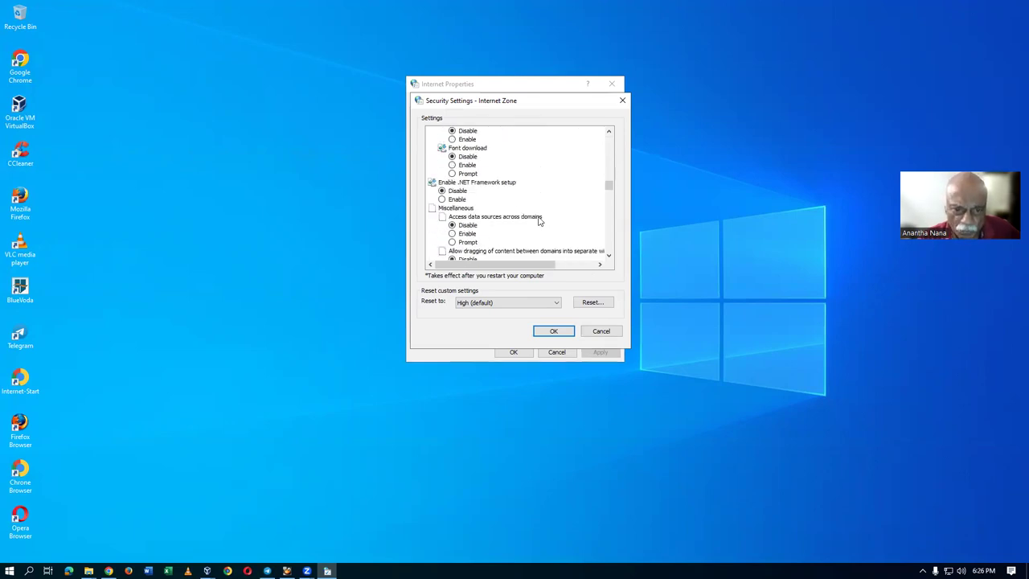
scroll(538, 220, down, 5)
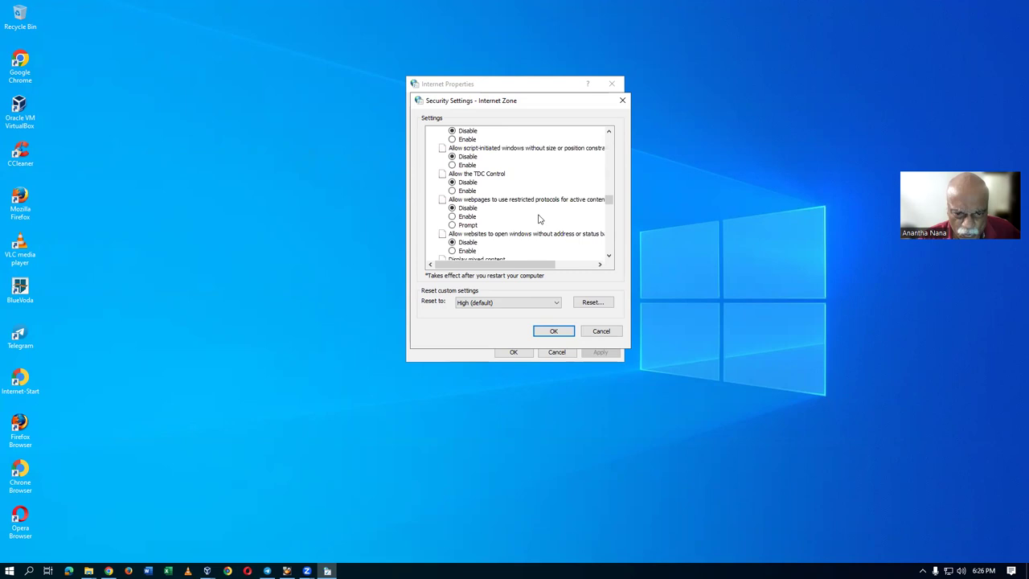
scroll(540, 219, down, 1)
scroll(539, 219, down, 6)
scroll(539, 219, down, 3)
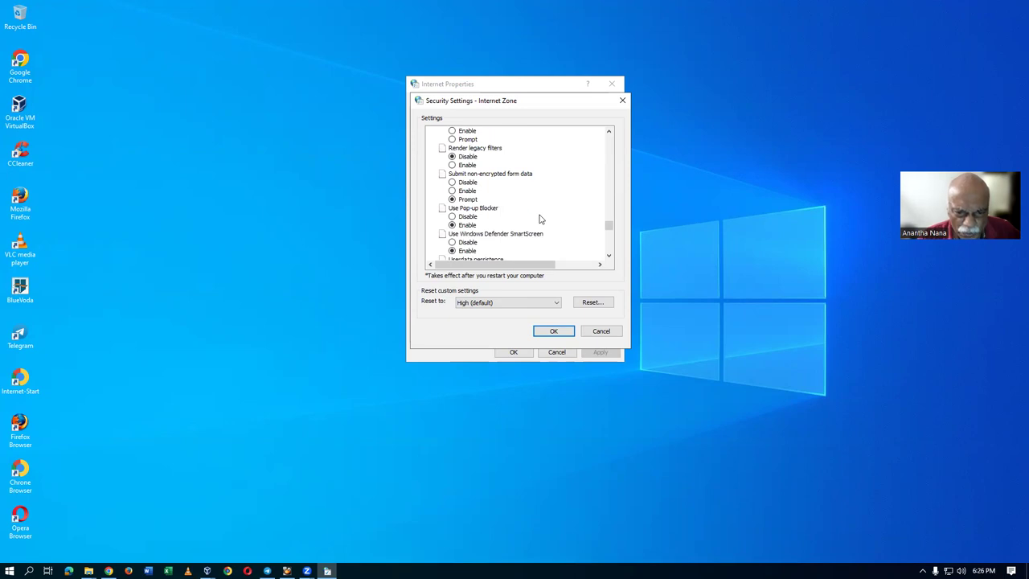
click(453, 217)
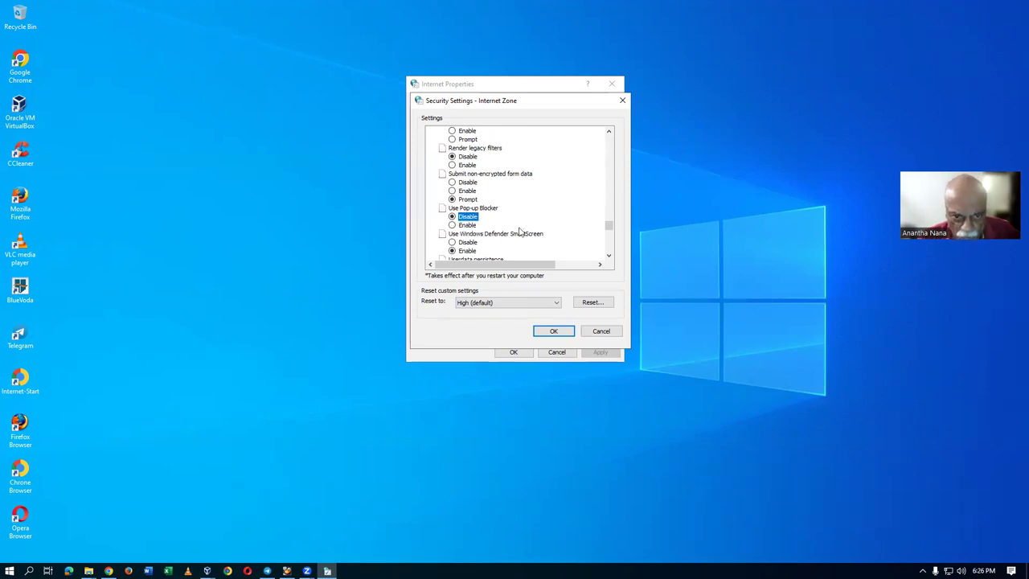
Step: Disable the XSS filter, apply with OK, and confirm the zone change warning
scroll(518, 229, down, 3)
scroll(518, 229, down, 2)
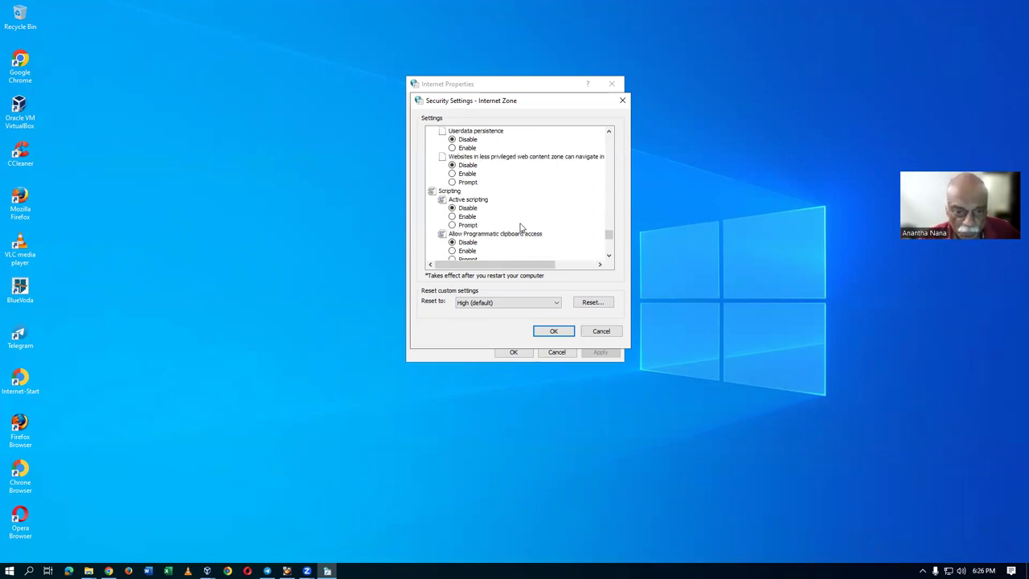
scroll(521, 228, down, 2)
scroll(521, 227, down, 2)
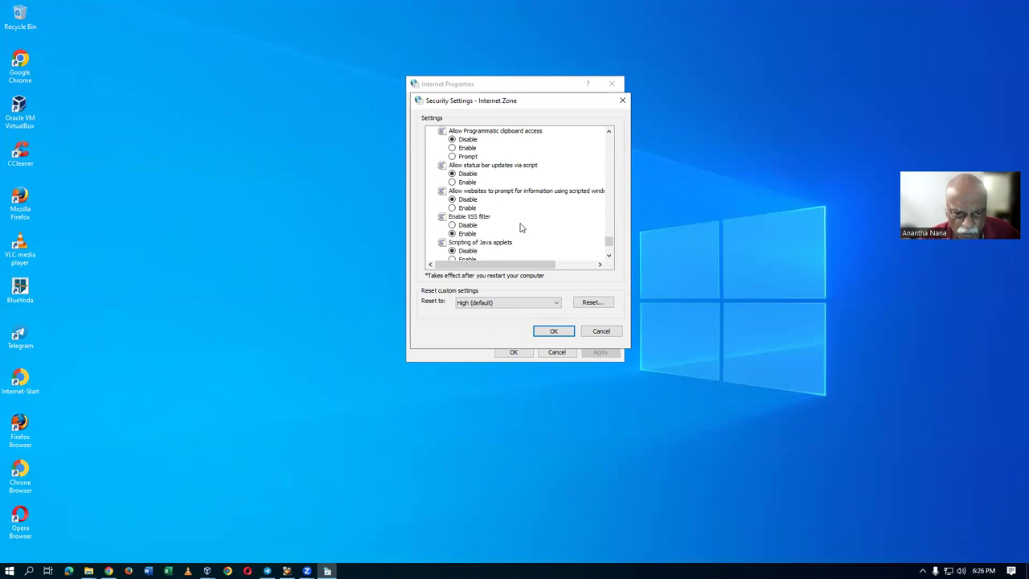
click(459, 227)
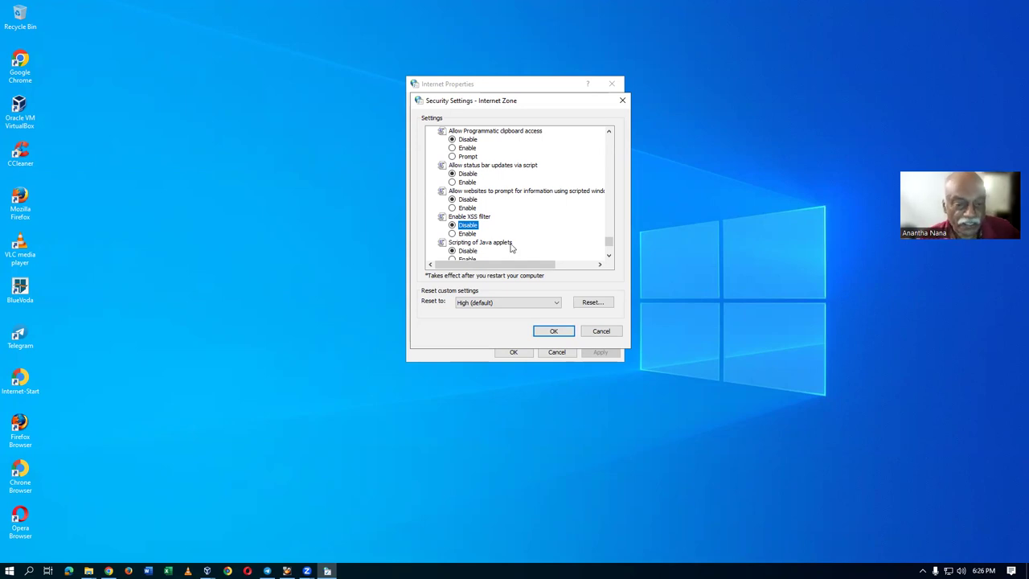
click(554, 331)
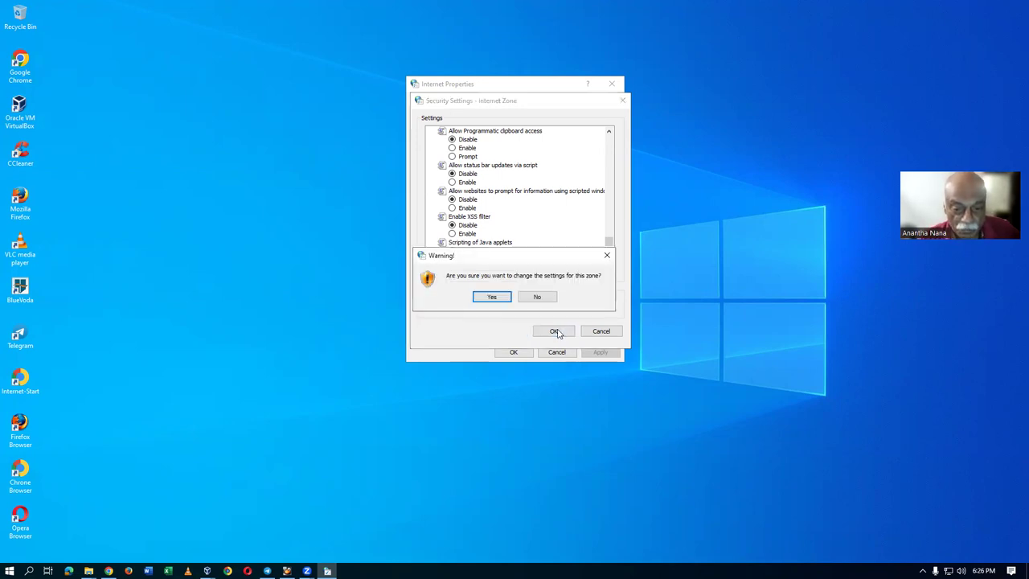
click(491, 297)
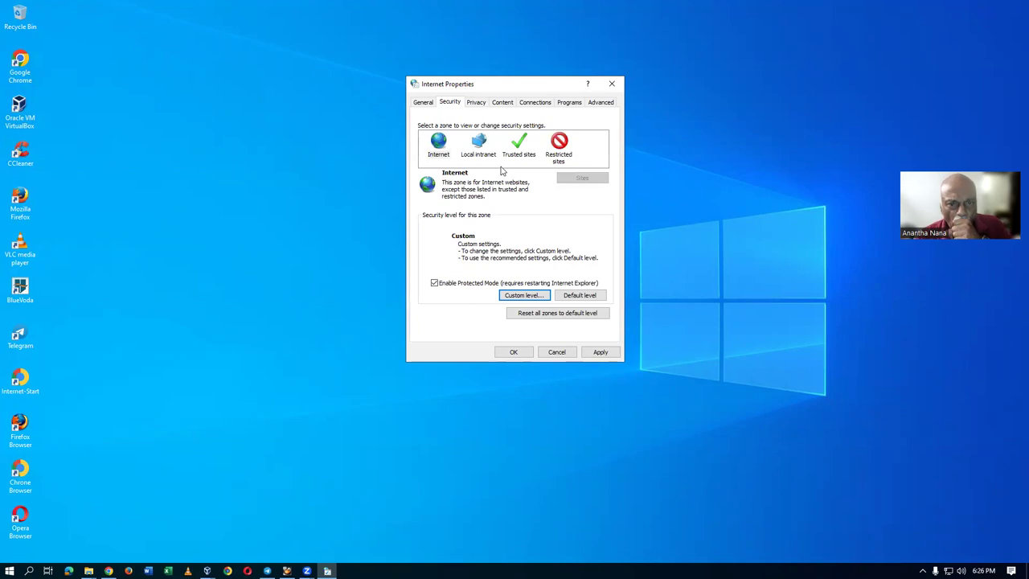
Step: Uncheck Turn on Pop-up Blocker on the Privacy tab
click(476, 105)
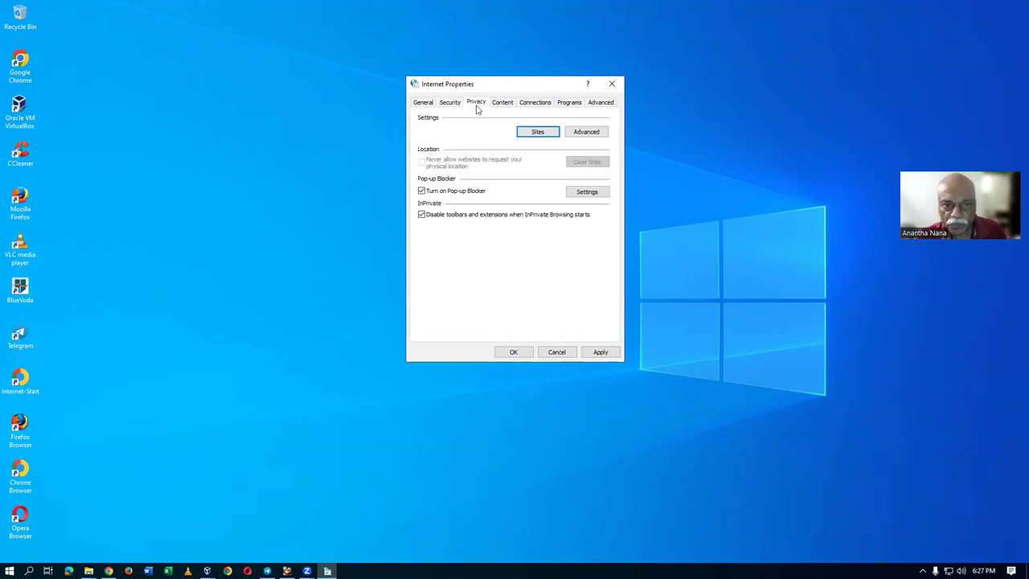
click(509, 106)
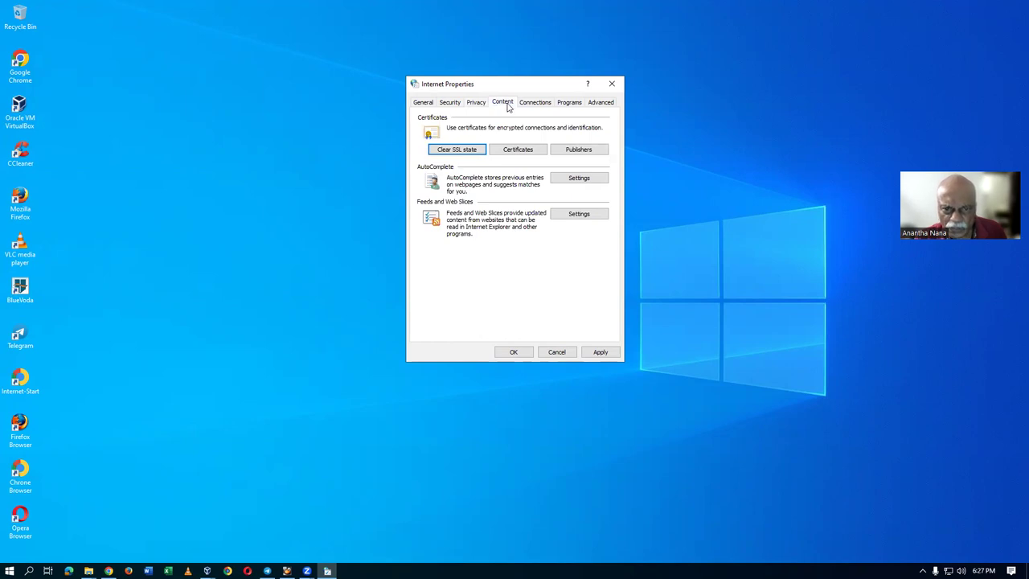
click(473, 105)
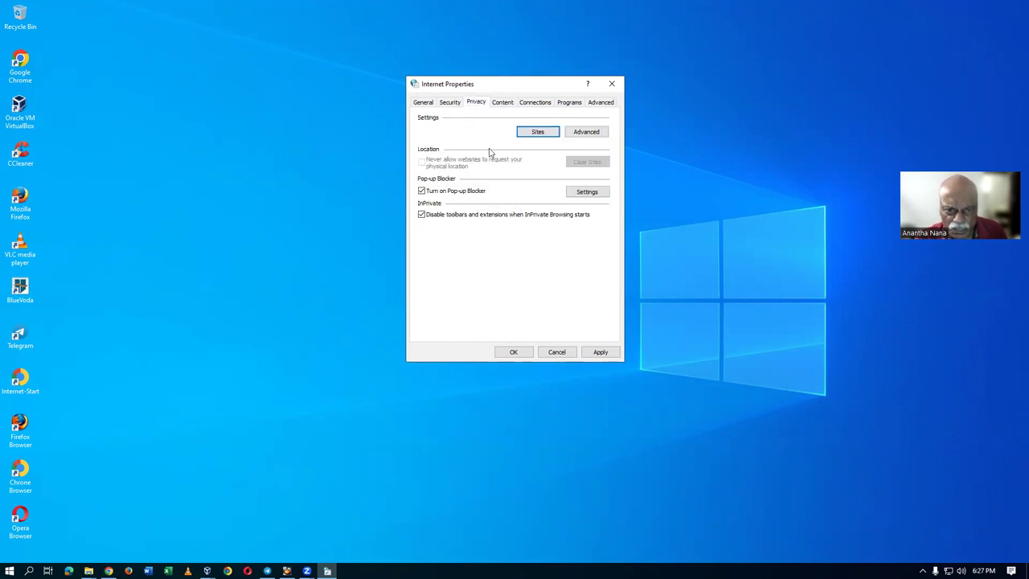
click(420, 192)
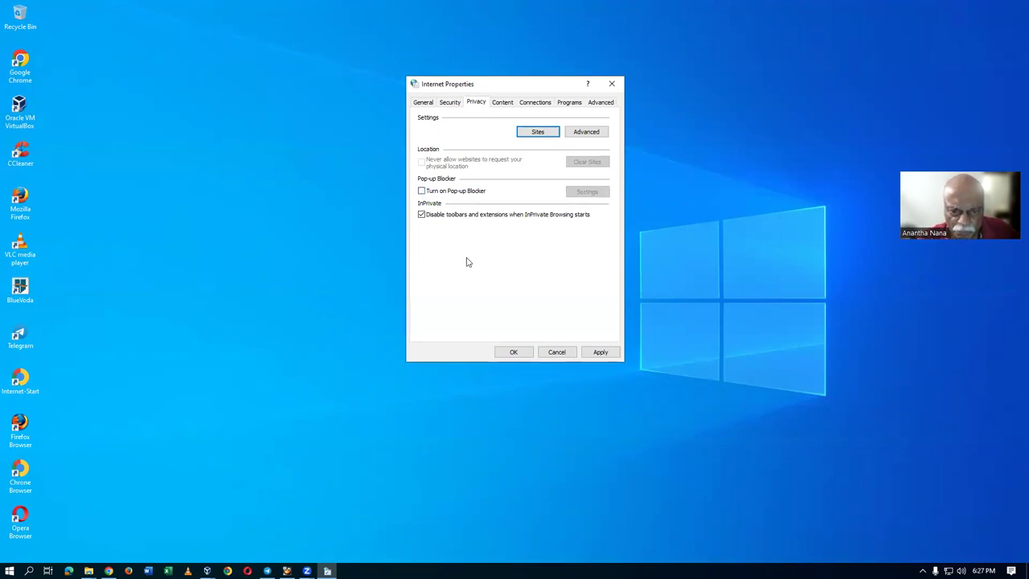
Step: Review the Content, Connections and Programs tabs, then apply and close Internet Properties
click(507, 104)
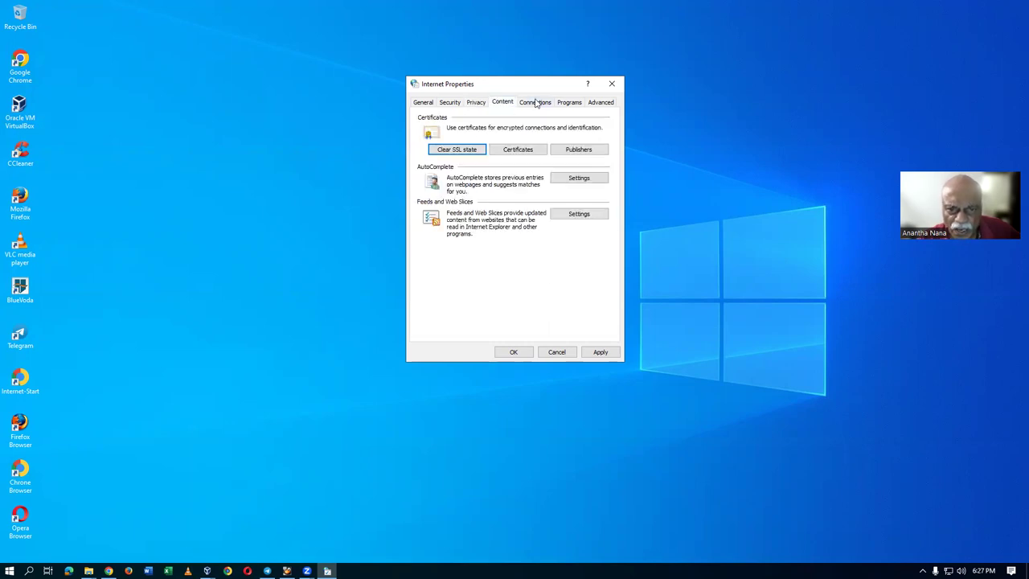
click(536, 103)
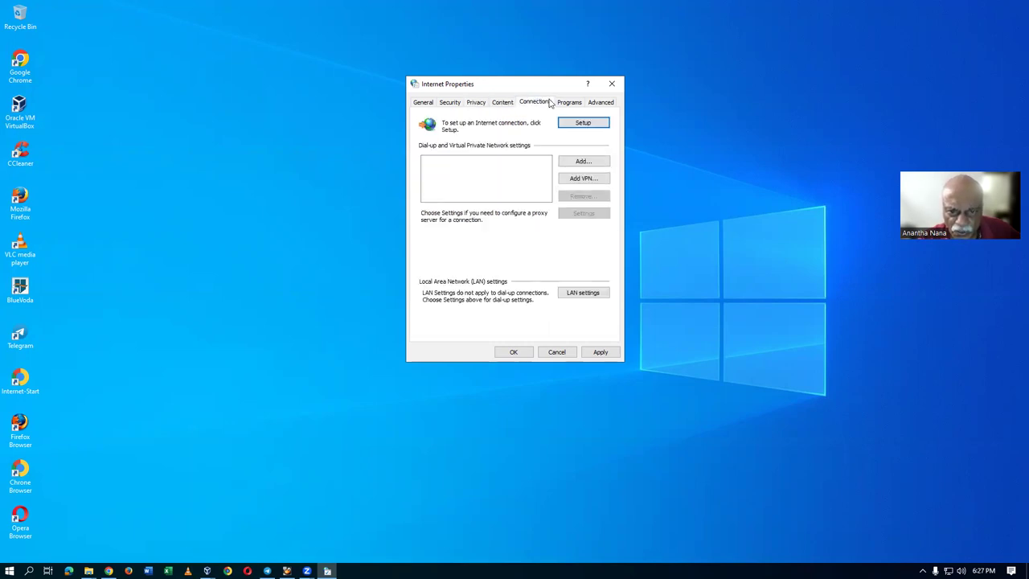
click(575, 109)
click(602, 353)
click(519, 353)
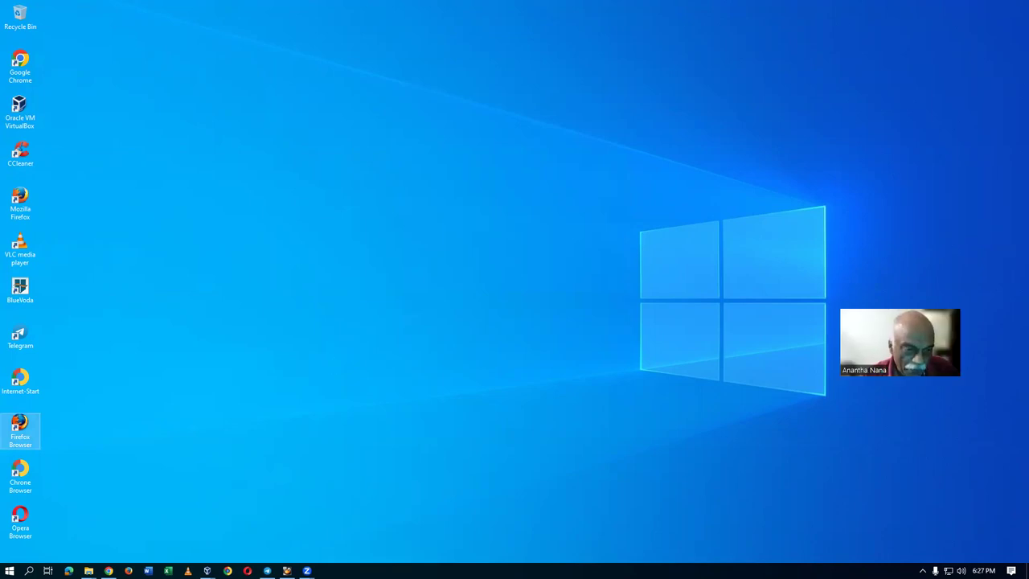
Step: Launch Edge and open Settings from the Settings and more menu
click(68, 570)
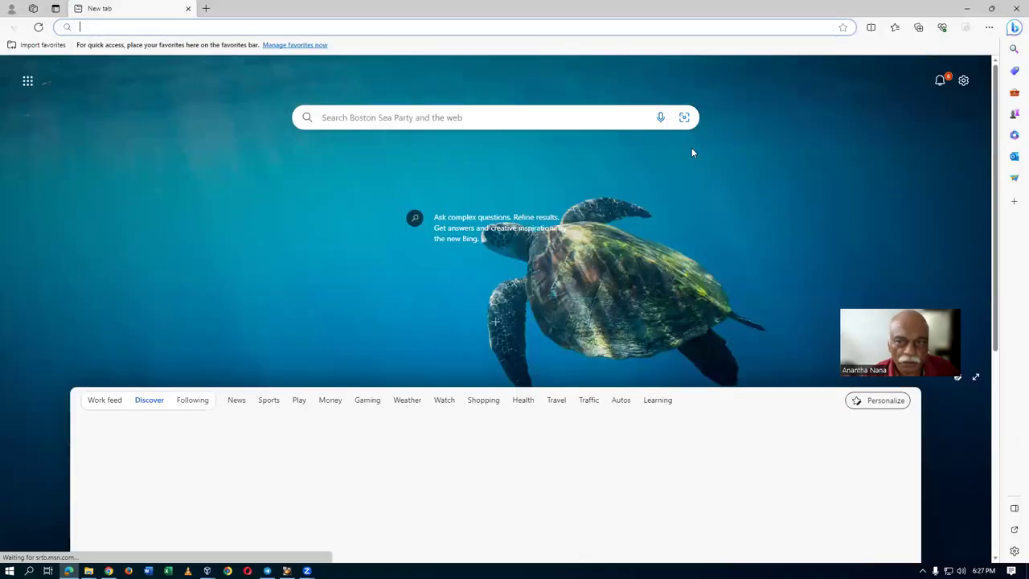
click(988, 28)
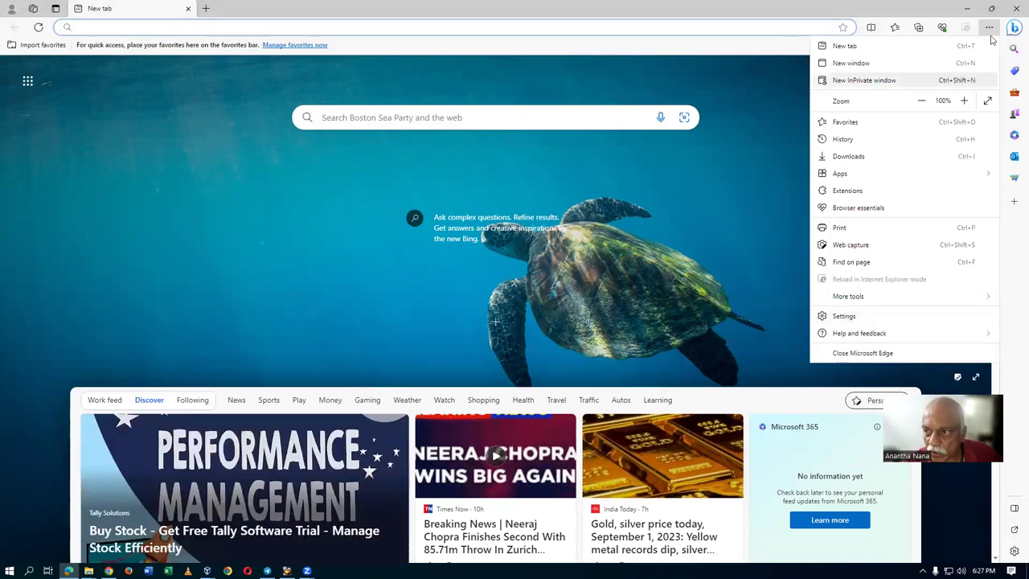
click(874, 316)
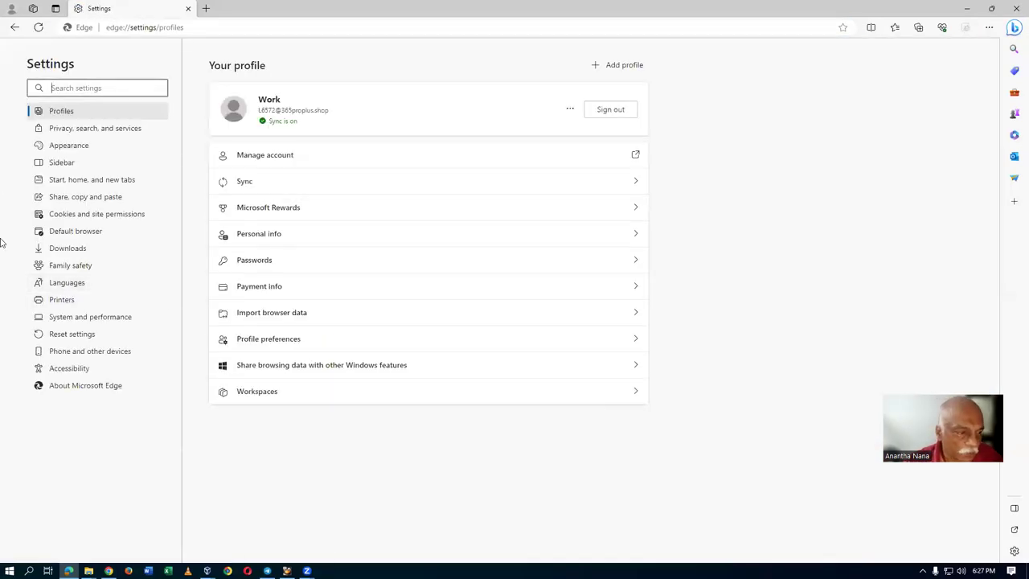
Step: Open Default browser settings and review the two apps.example.com:8000 IE mode pages
click(86, 233)
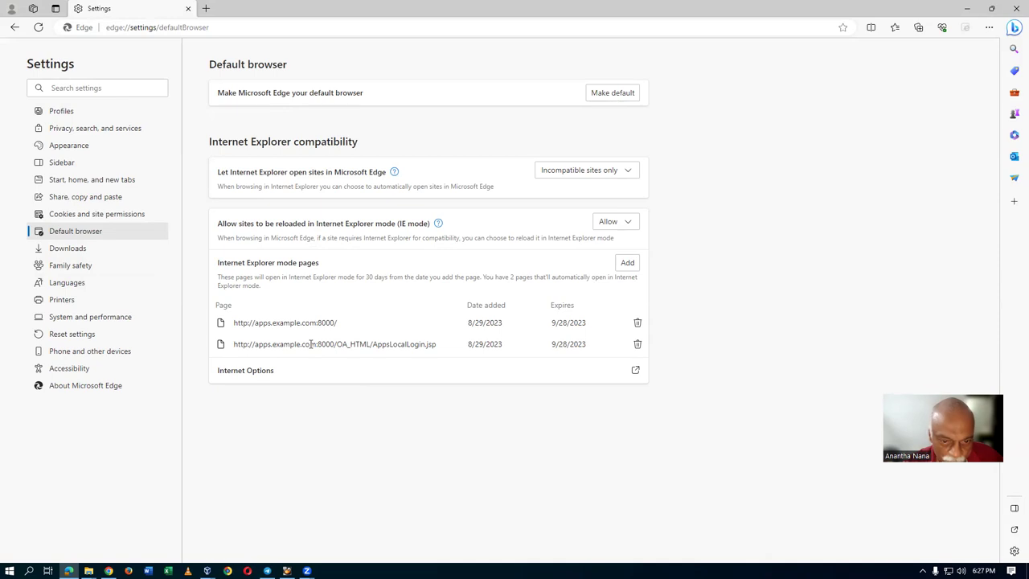
click(625, 266)
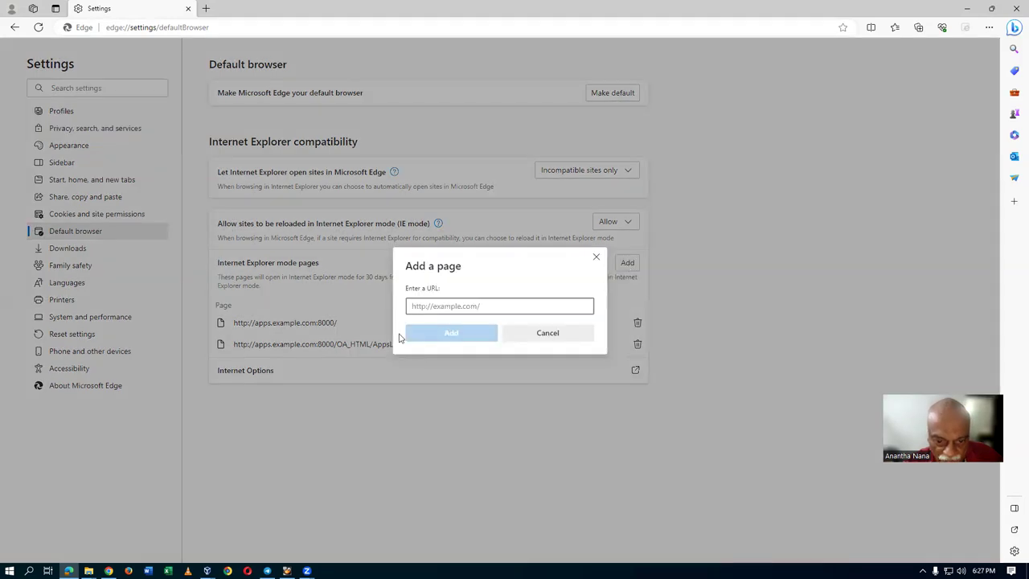
click(531, 336)
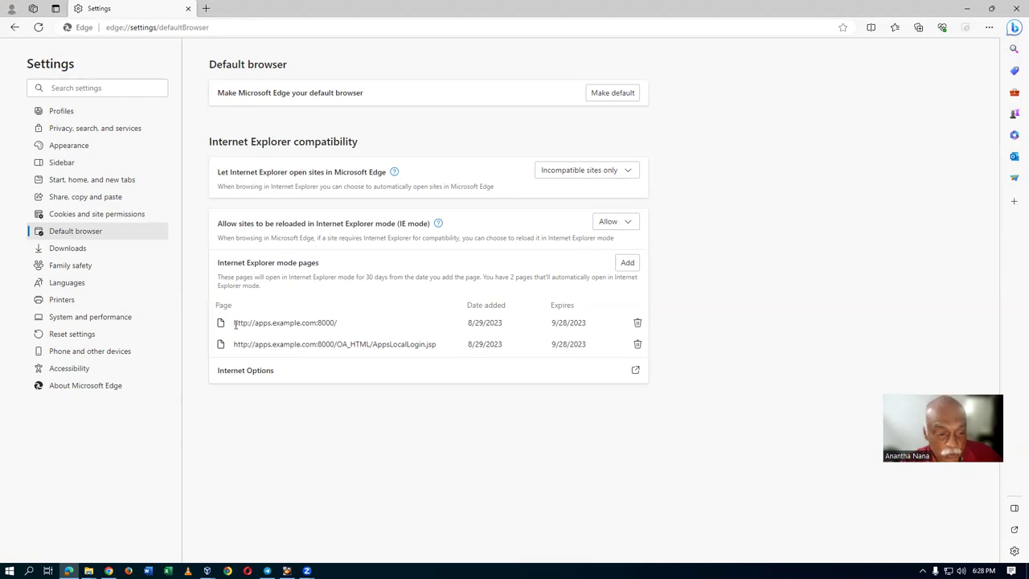
drag(234, 324, 341, 327)
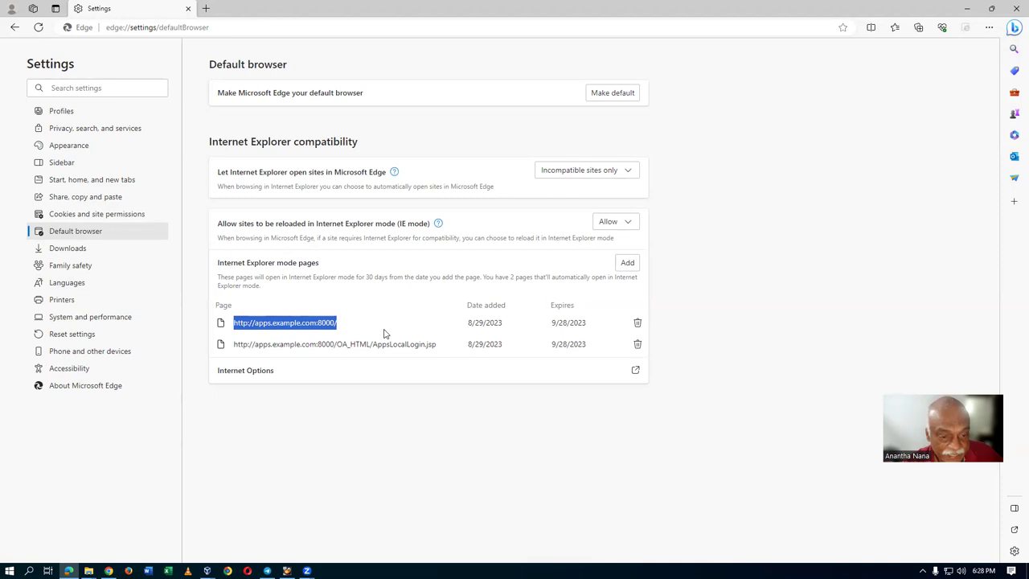
click(384, 333)
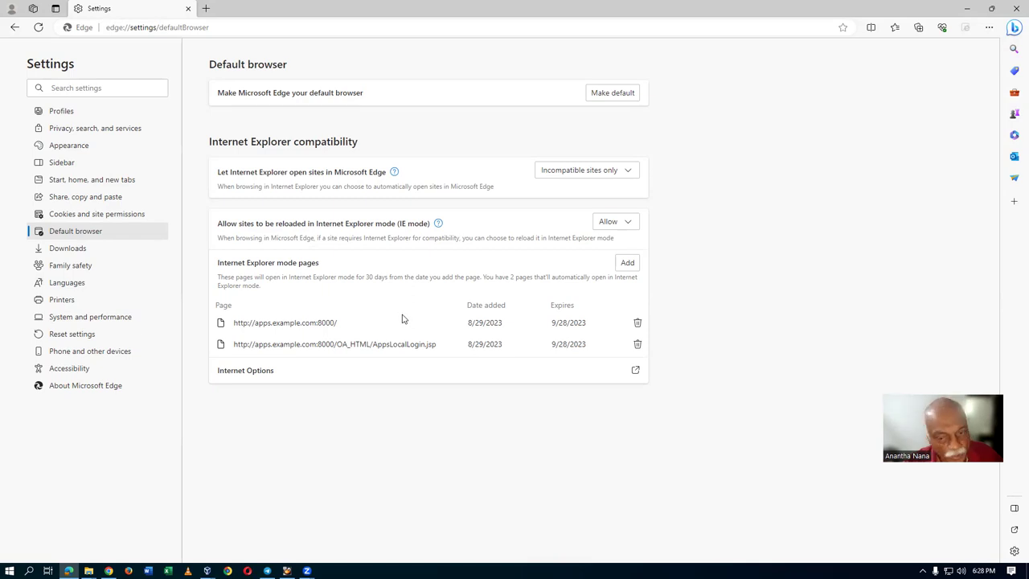
click(1014, 9)
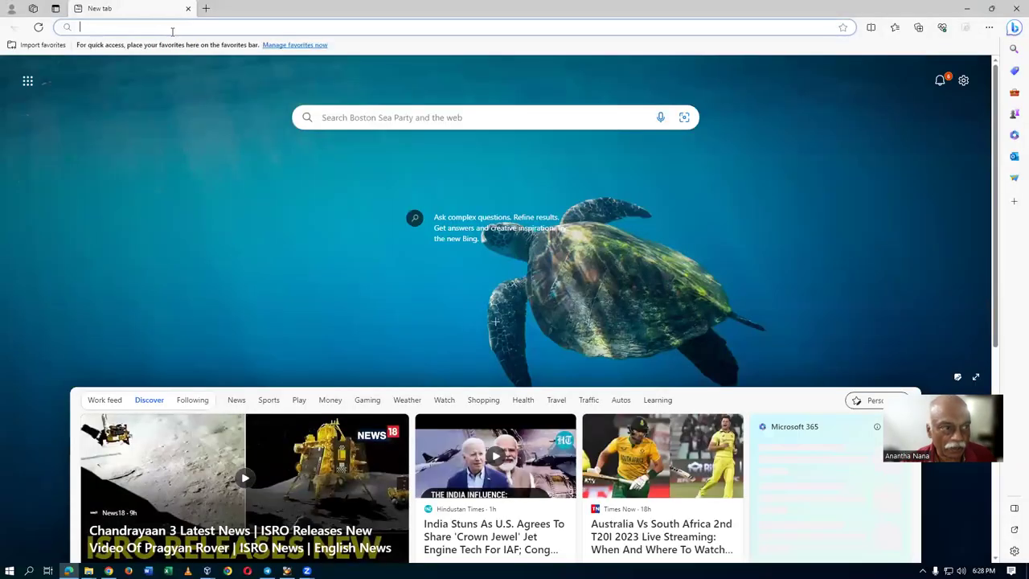
text(http)
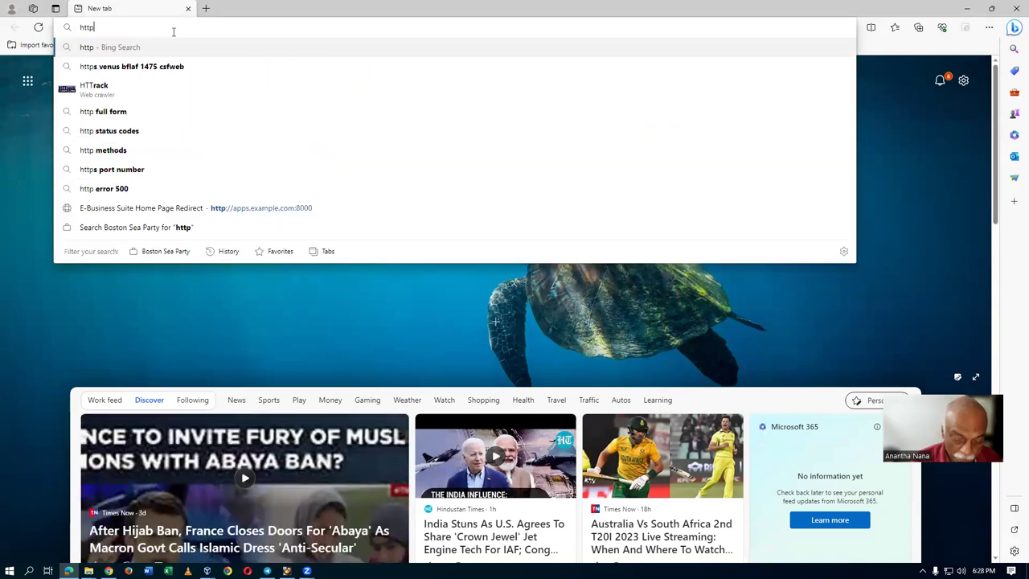
key(Return)
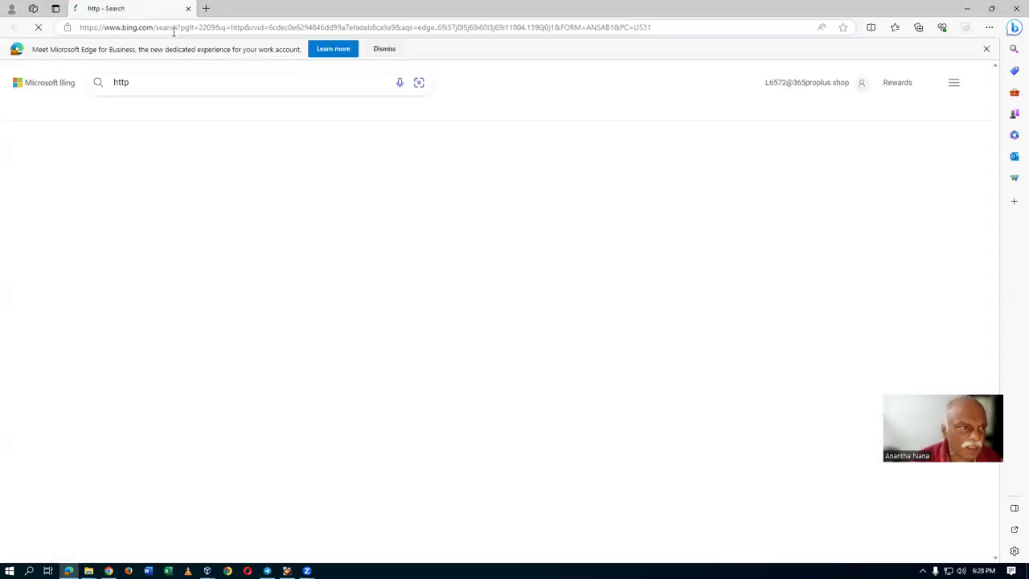
click(172, 28)
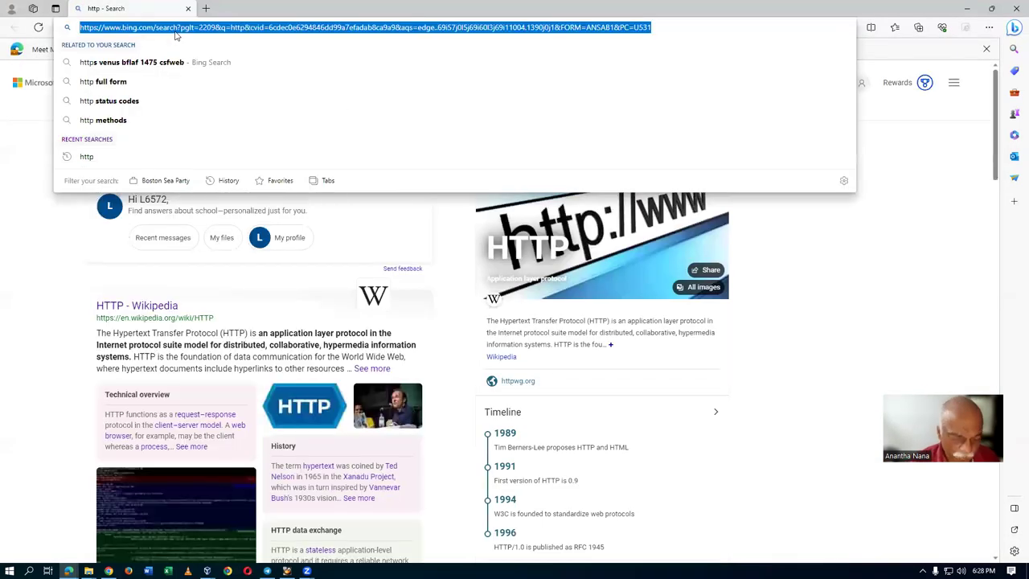
text(http:)
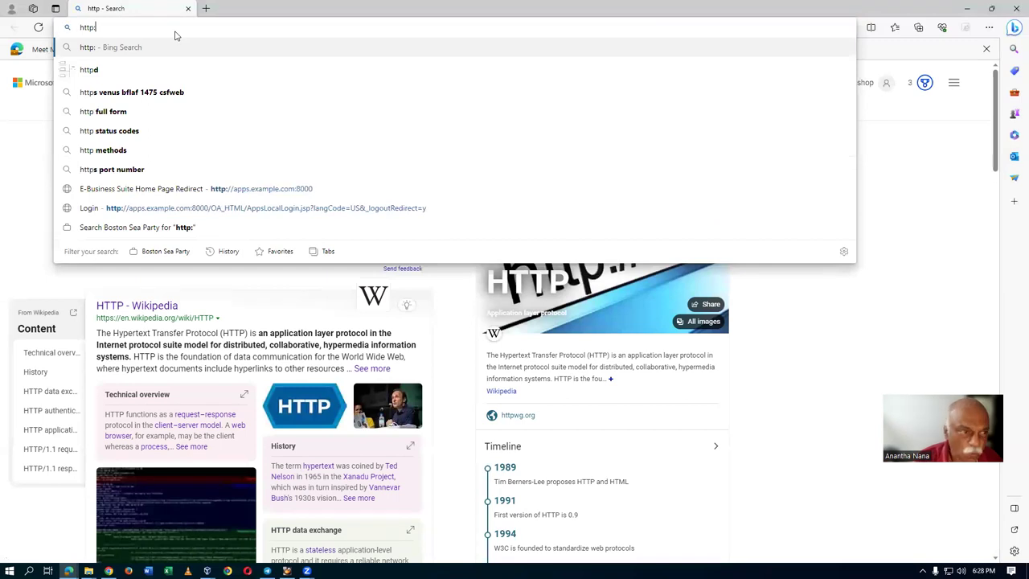
text(//app)
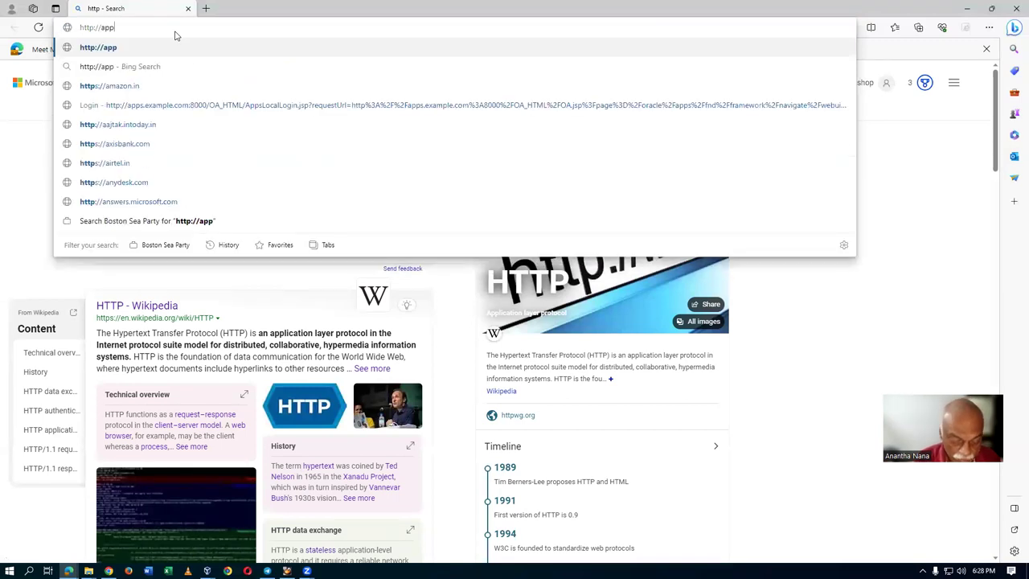
text(s.example)
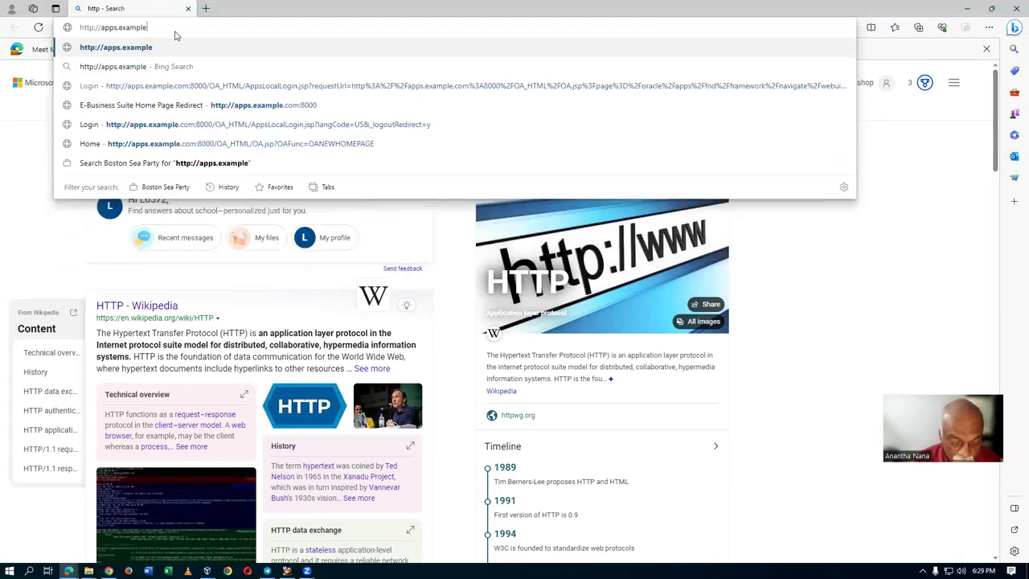
text(.com:)
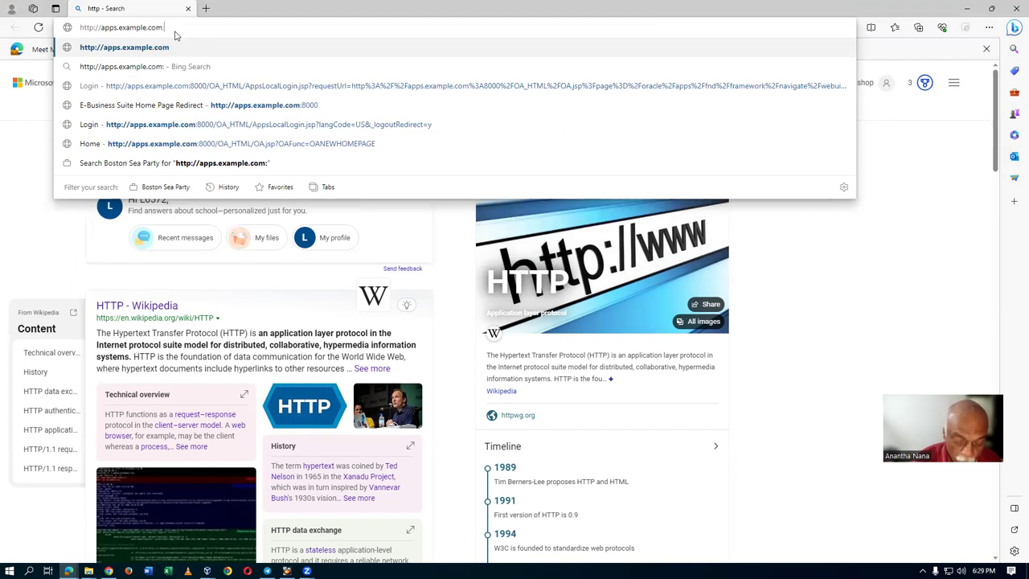
text(8000)
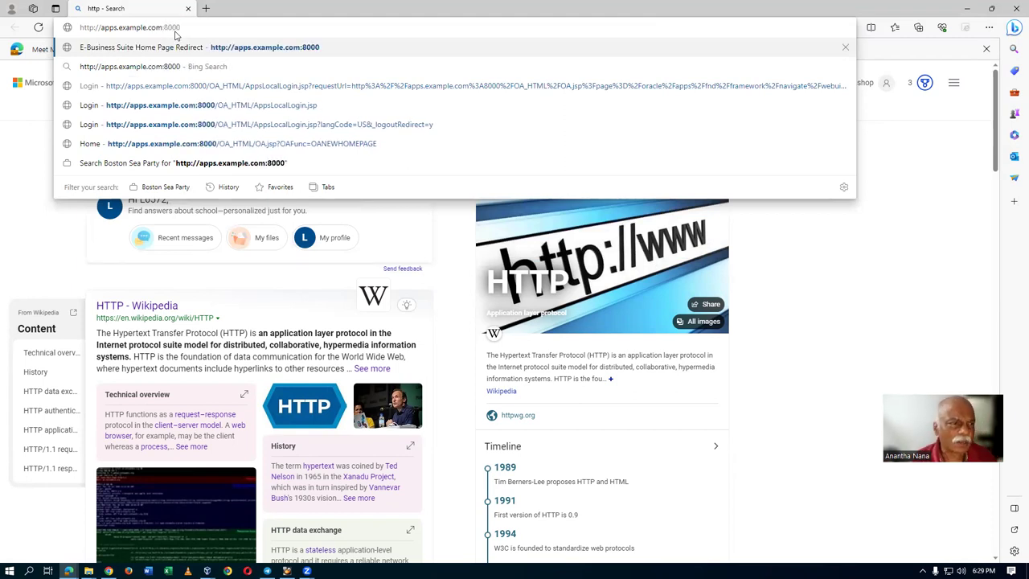
key(Return)
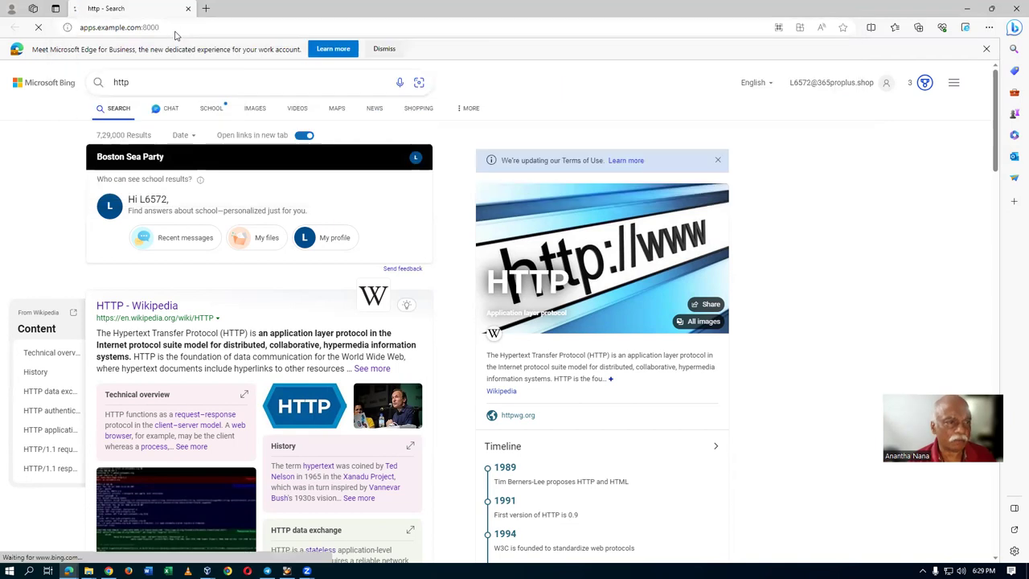
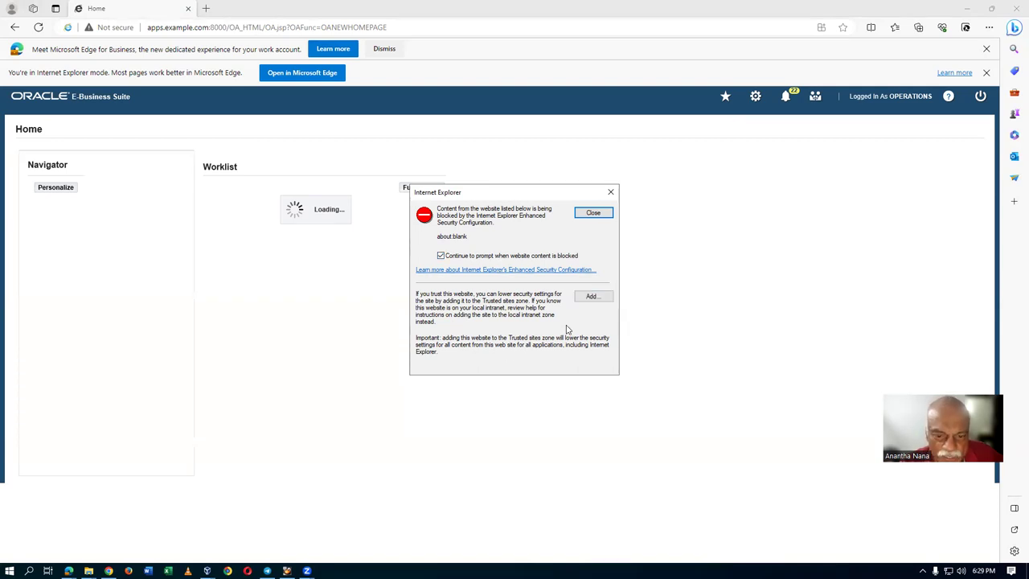
Step: Review the Trusted sites list without adding about:blank, then search Windows for 'internet'
click(603, 298)
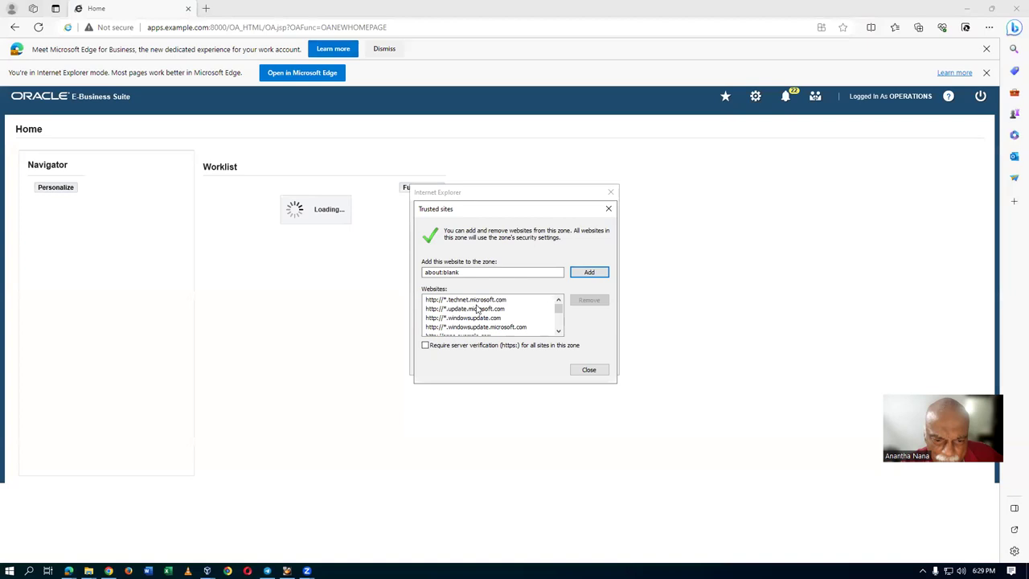
scroll(559, 310, up, 3)
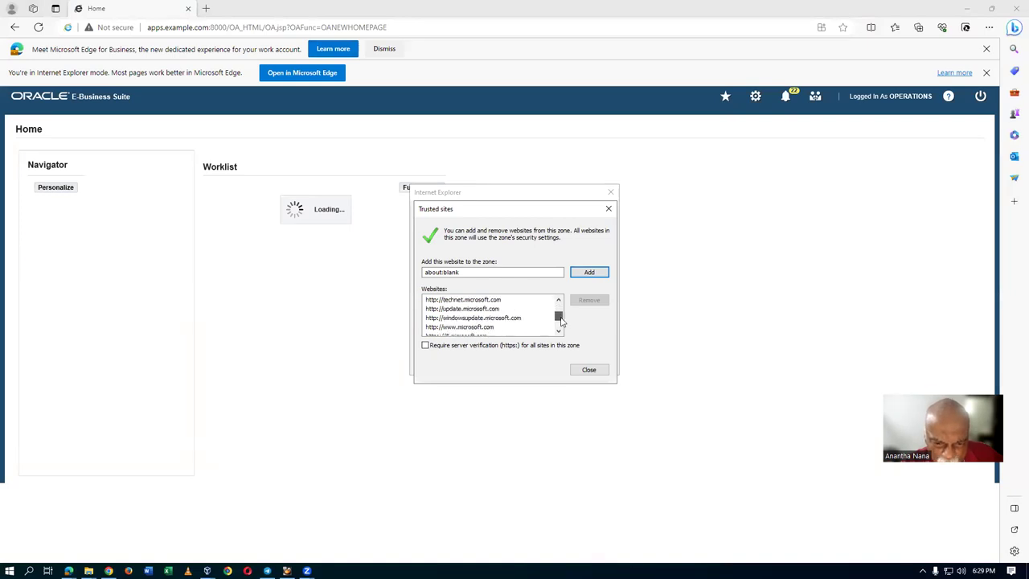
click(465, 272)
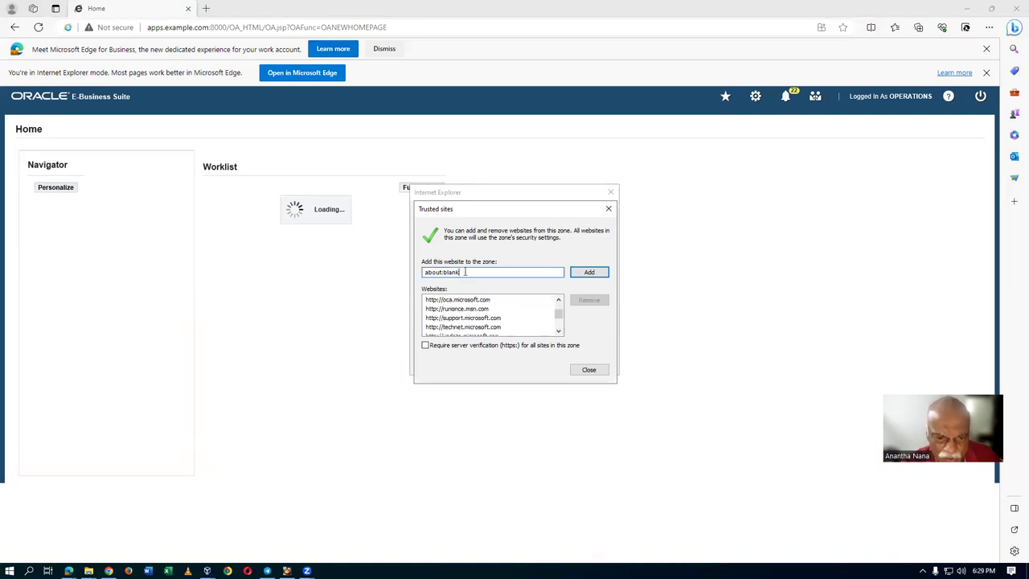
drag(465, 271, 357, 282)
text(http://)
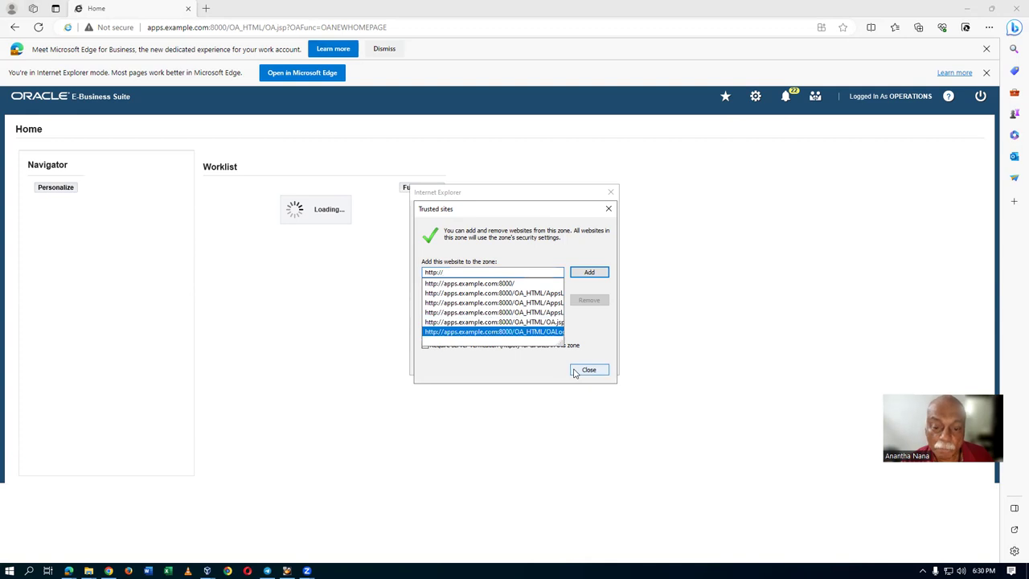
click(575, 371)
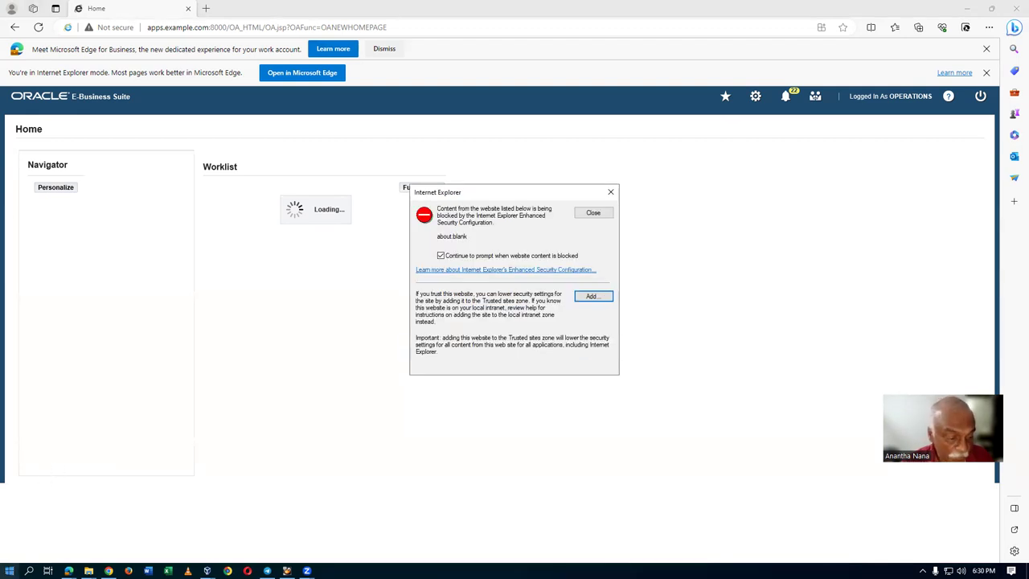
click(10, 570)
text(internet)
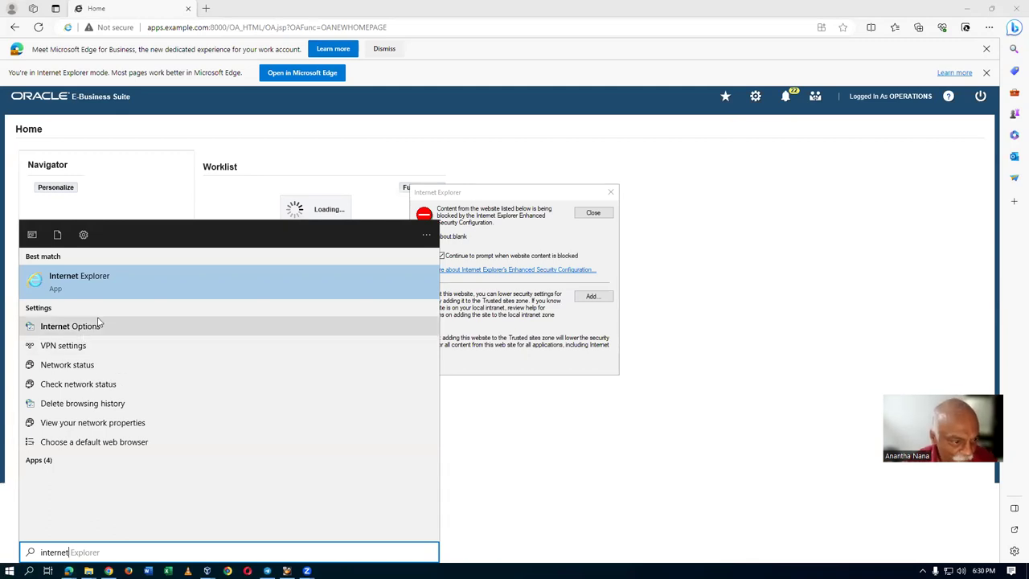
Step: Check the Trusted sites zone's website list on the Security tab, then close Internet Properties
click(72, 326)
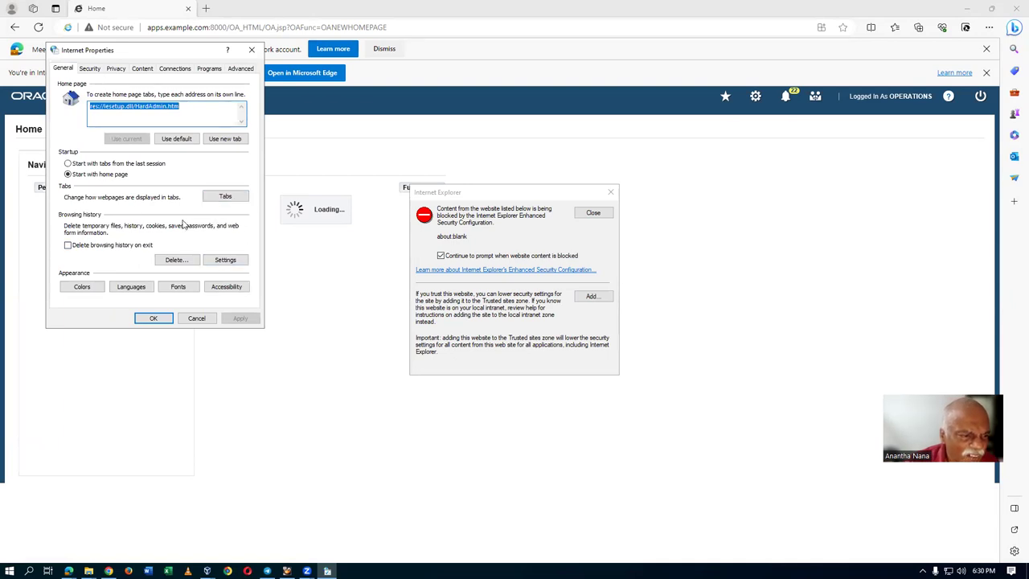
click(90, 69)
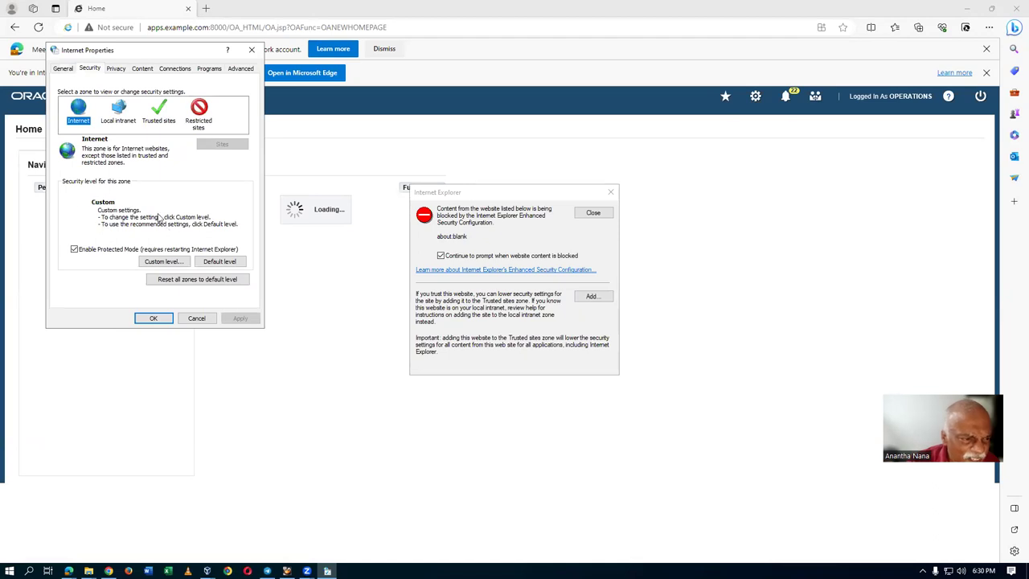
click(64, 69)
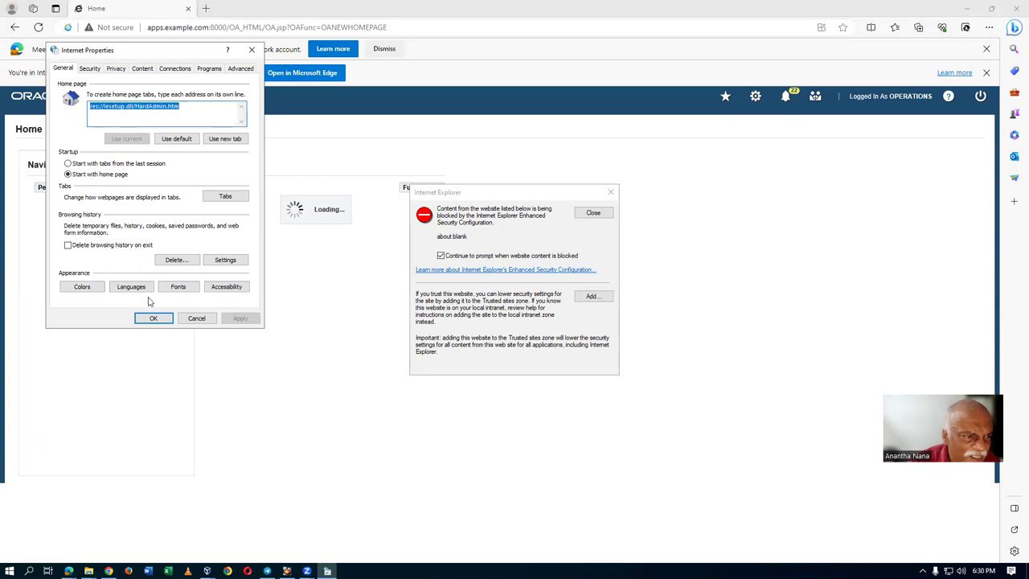
click(90, 69)
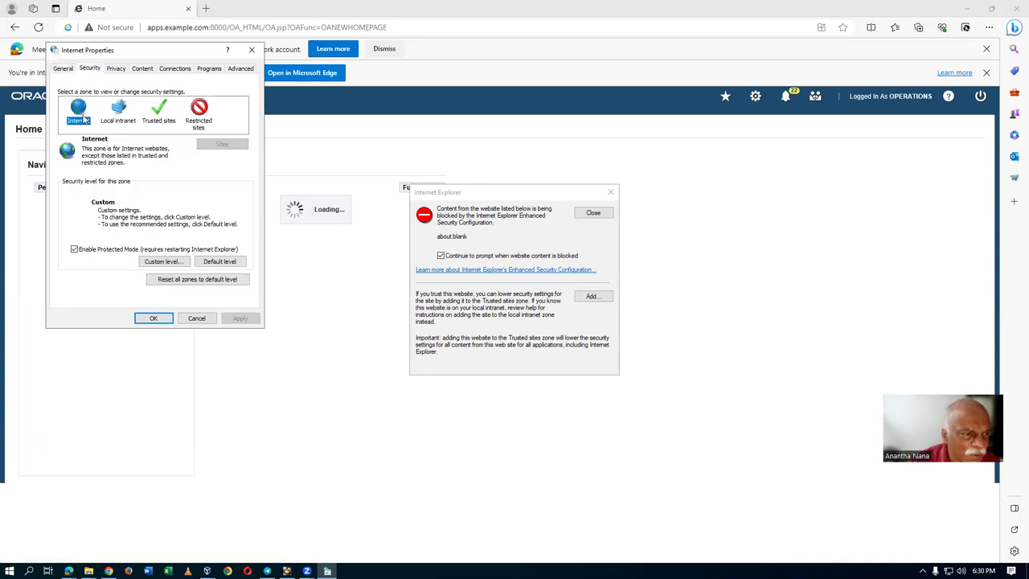
click(158, 114)
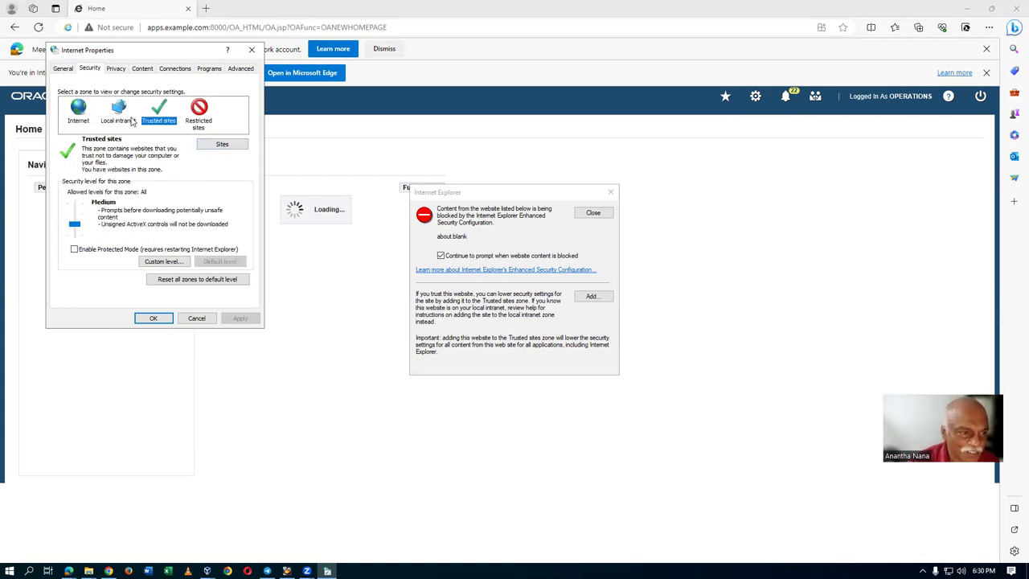
click(225, 147)
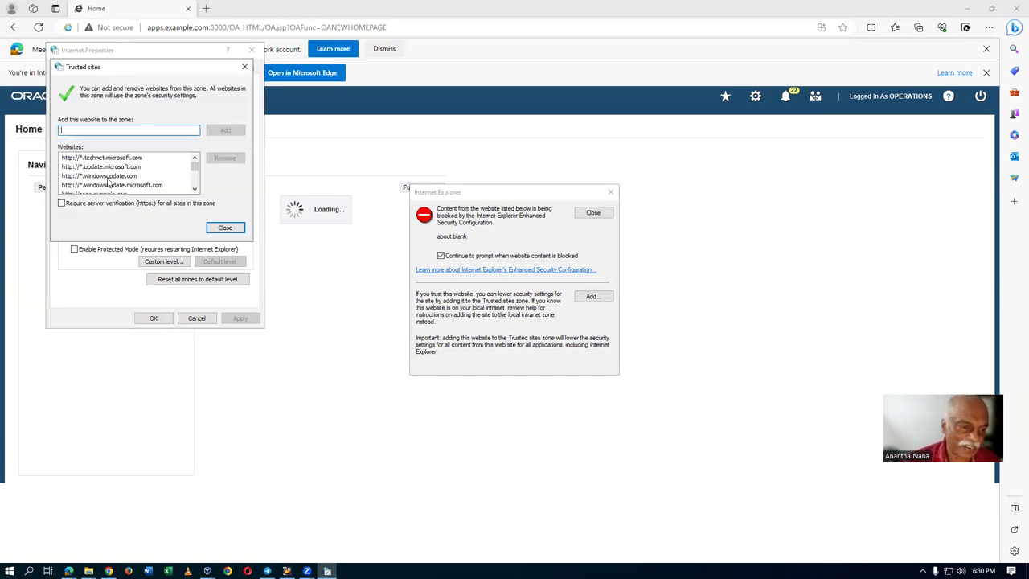
click(225, 228)
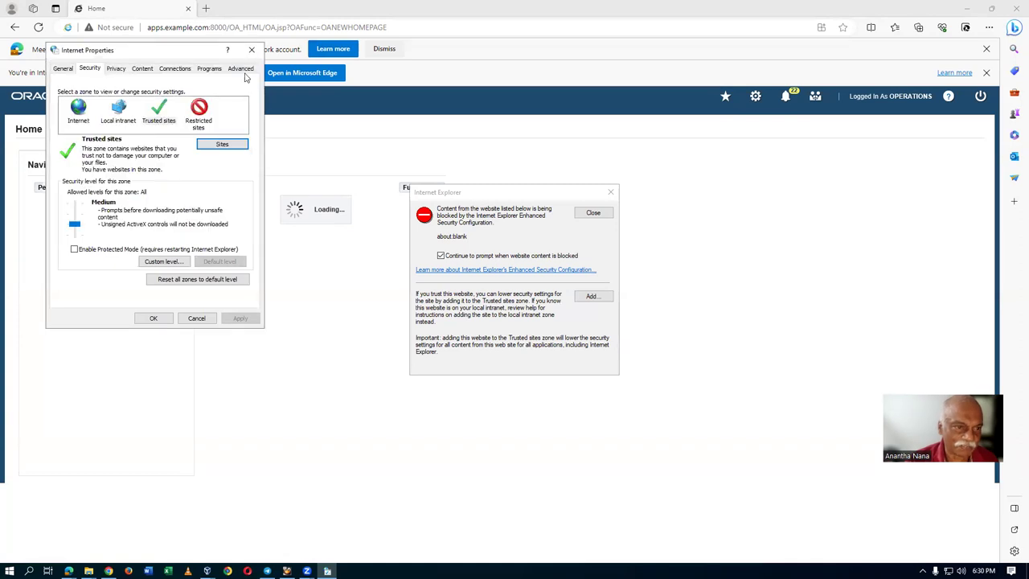
click(252, 50)
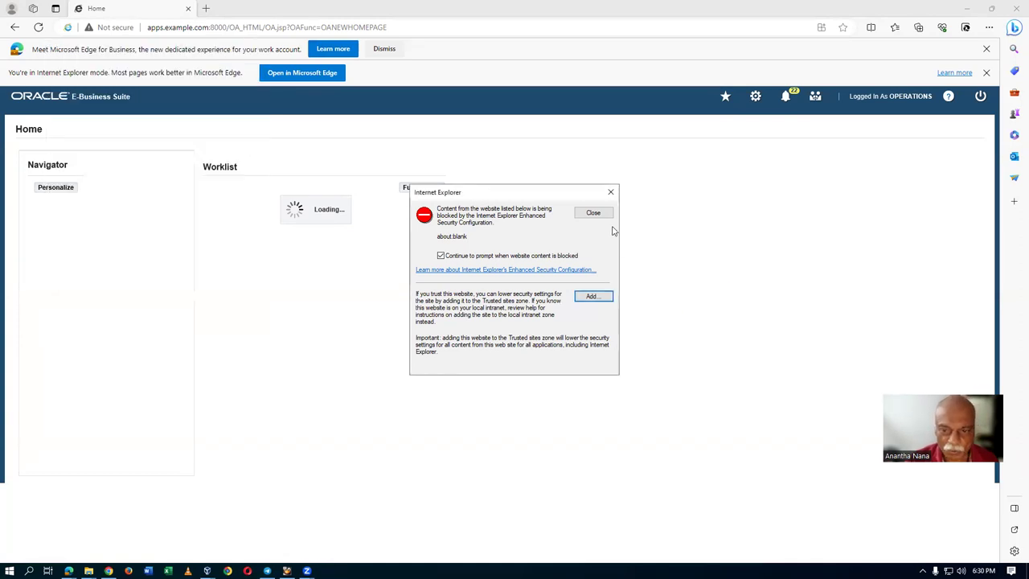
Step: Dismiss the blocked-content prompt and run Payables Invoices from Favorites, accepting the Java risk
click(610, 194)
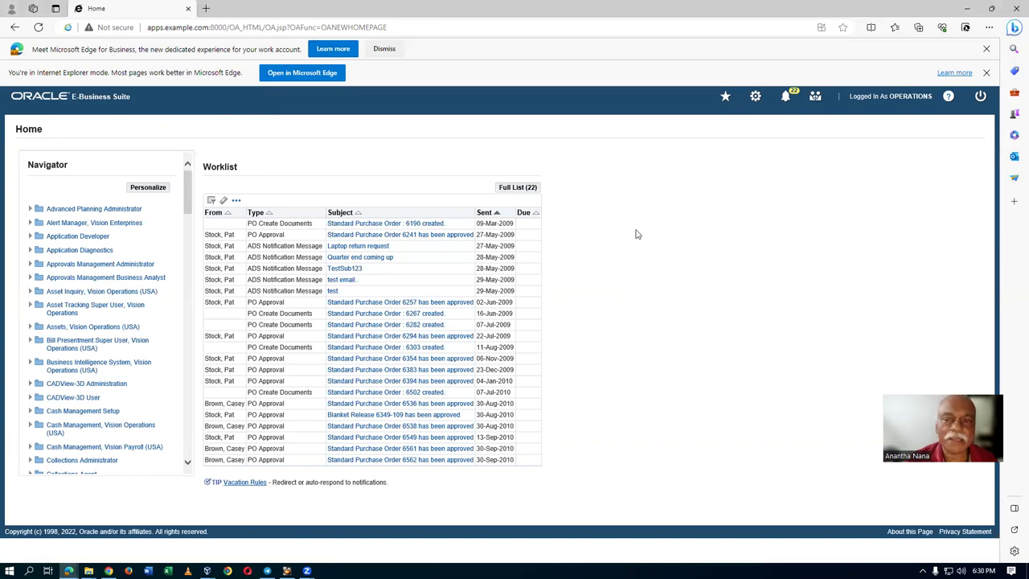
click(725, 99)
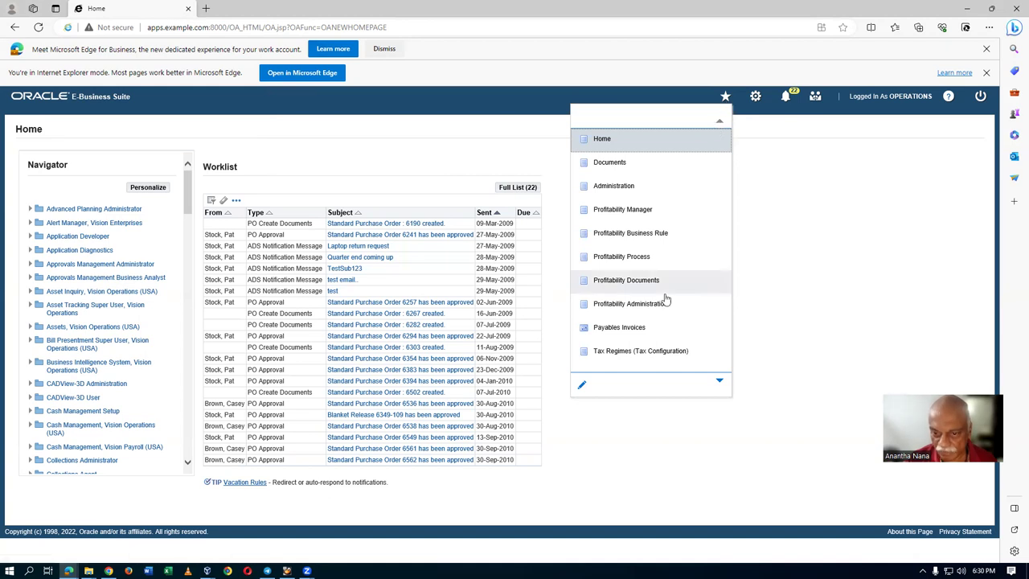
click(647, 335)
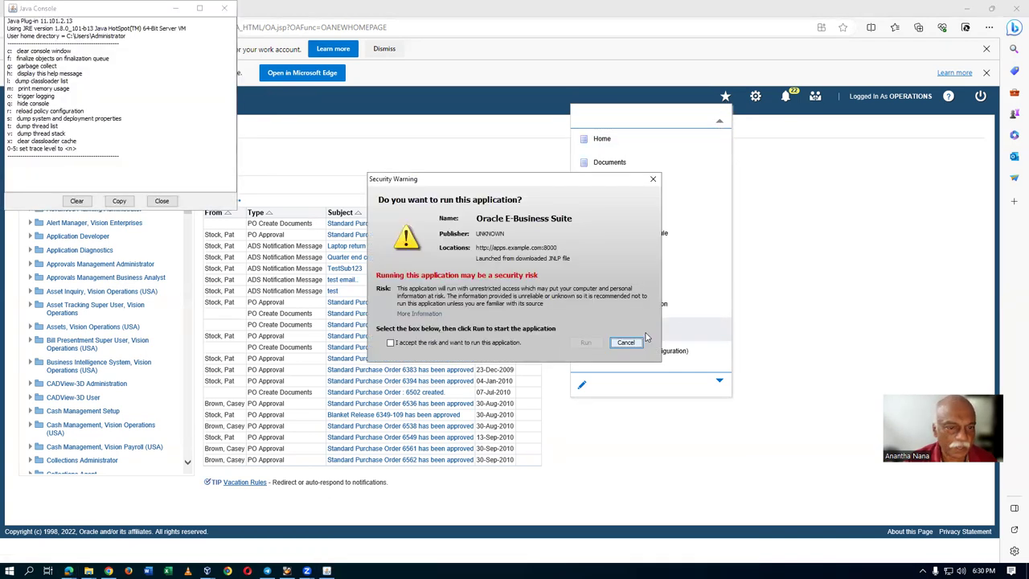
click(390, 343)
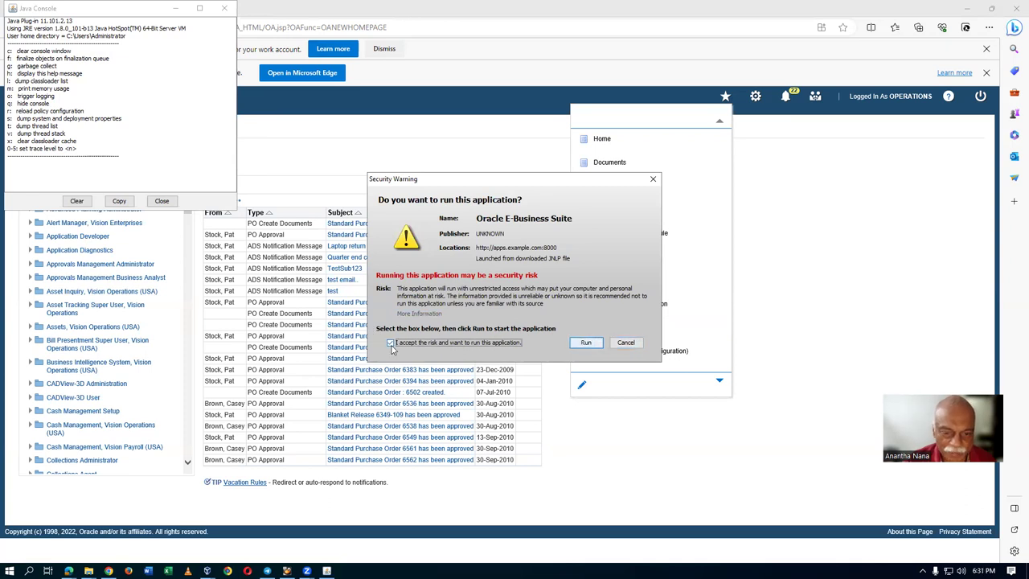
click(594, 344)
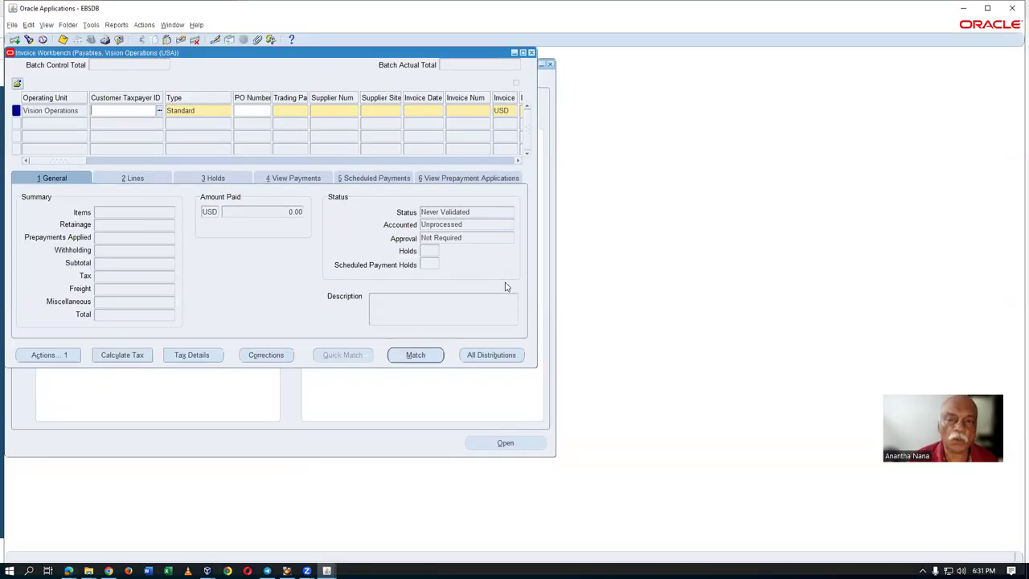
Step: Close the Invoice Workbench and exit Oracle Applications via File > Exit, confirming OK
click(530, 52)
click(125, 200)
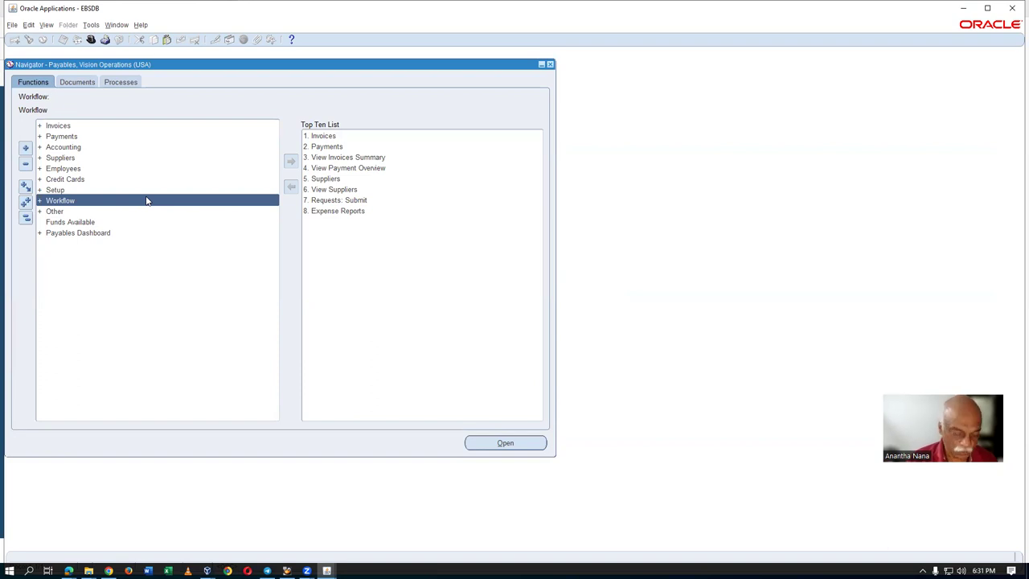
key(alt+f)
key(x)
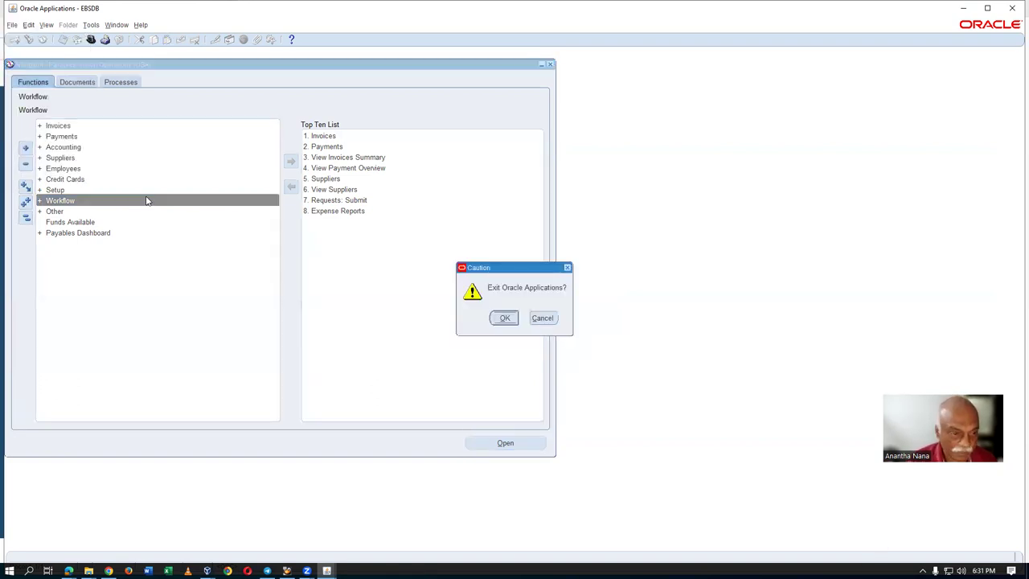
key(Return)
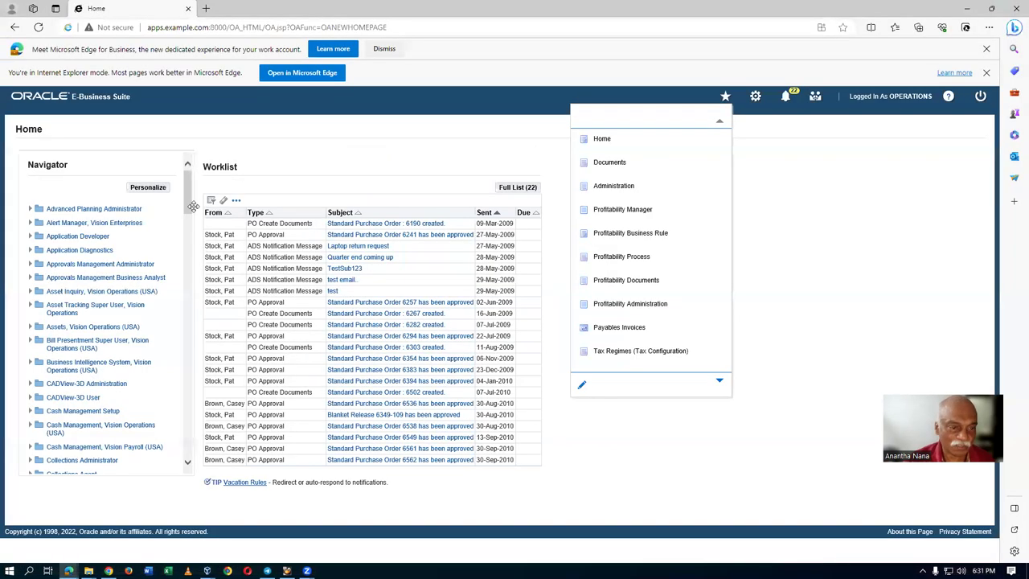
Step: Close the Favorites dropdown so only the Navigator and Worklist show
click(472, 164)
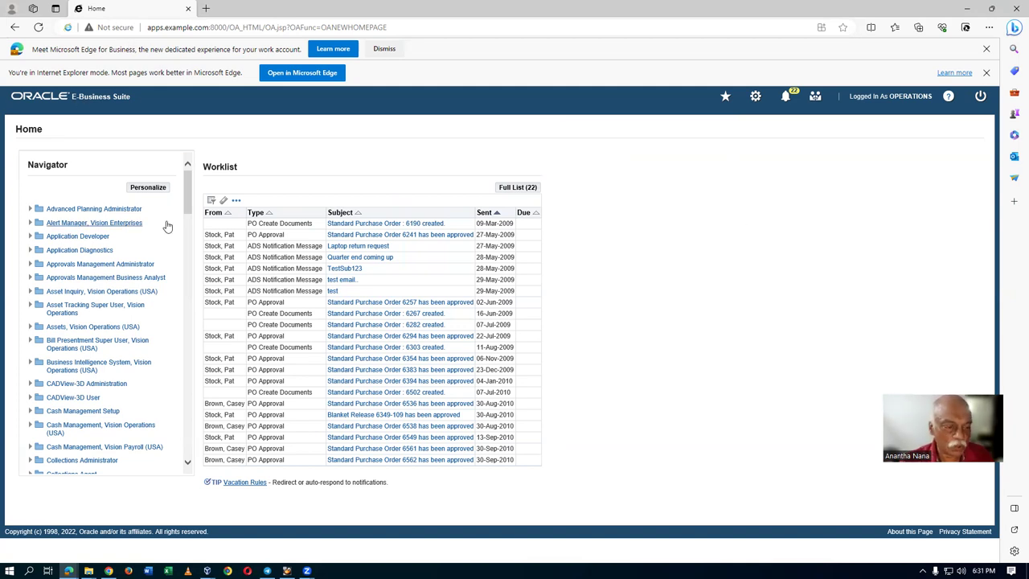
Step: Switch to Chrome and enter oraclenana.com/inv in a new tab
mouse_move(108, 571)
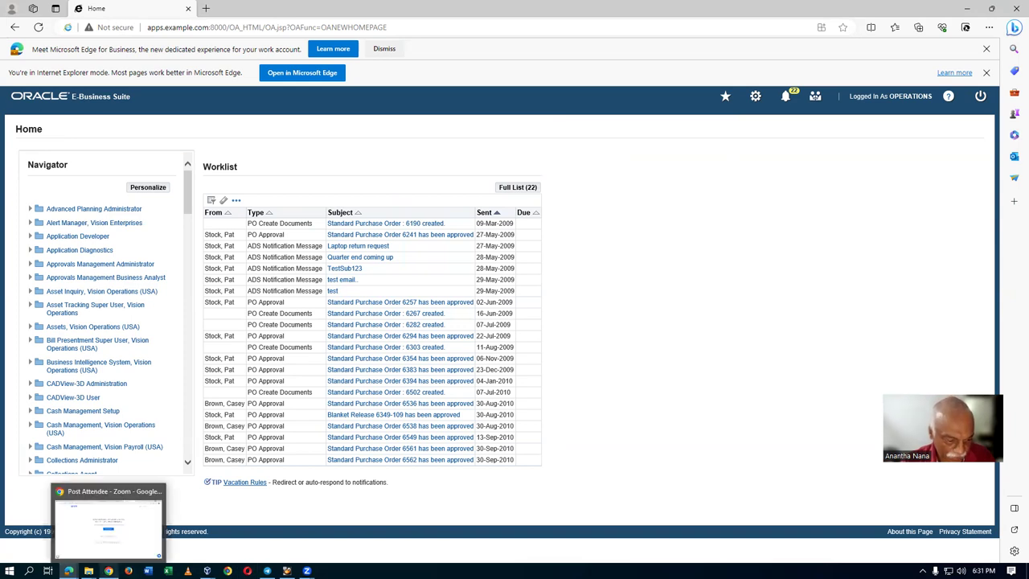
click(109, 522)
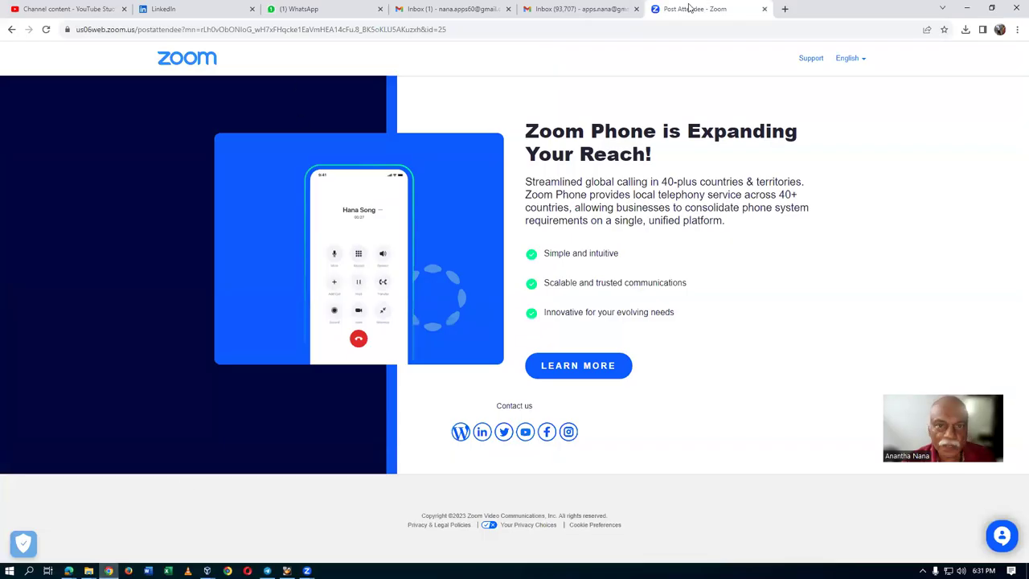
click(789, 9)
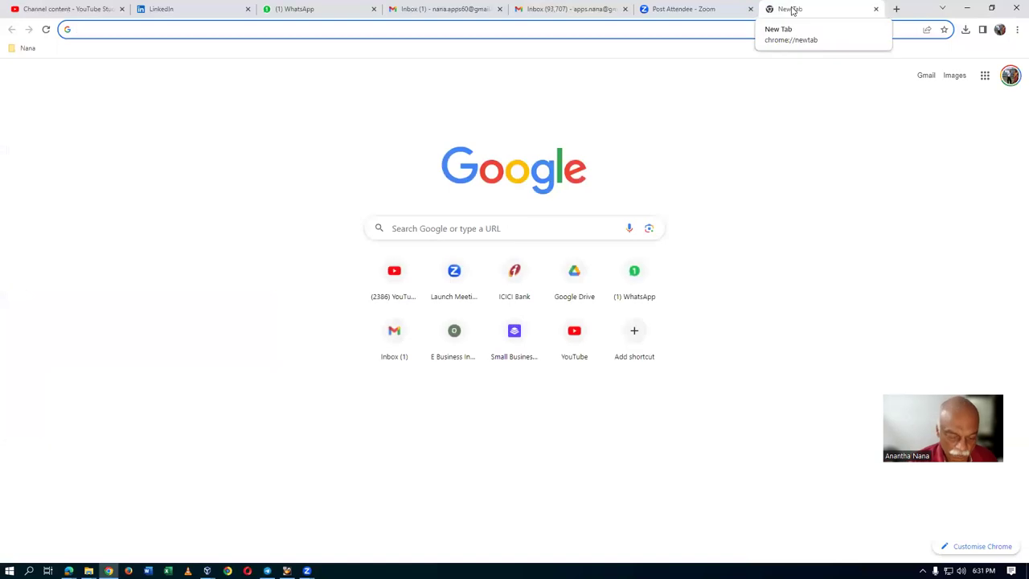
text(oraclenana)
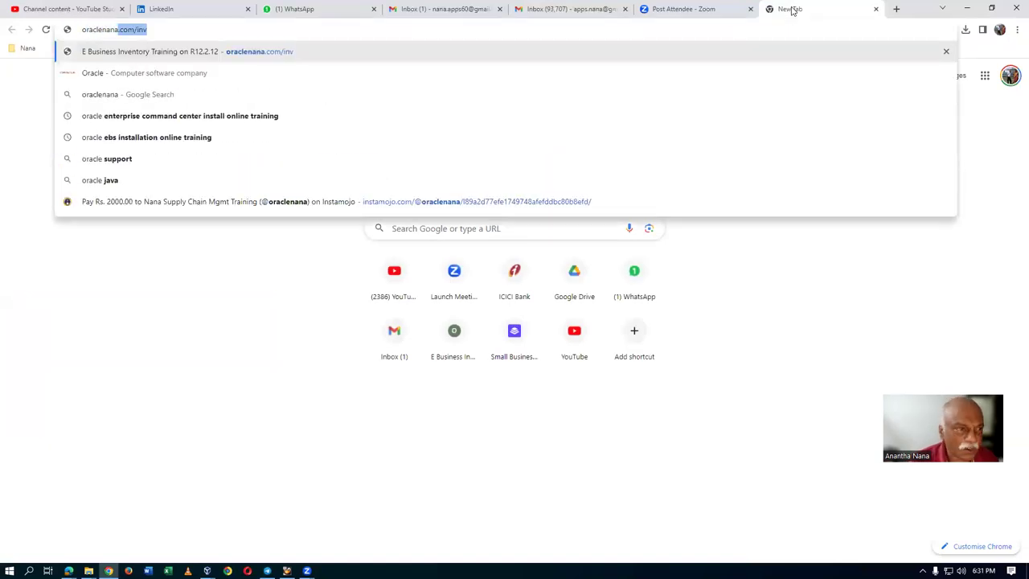
key(Right)
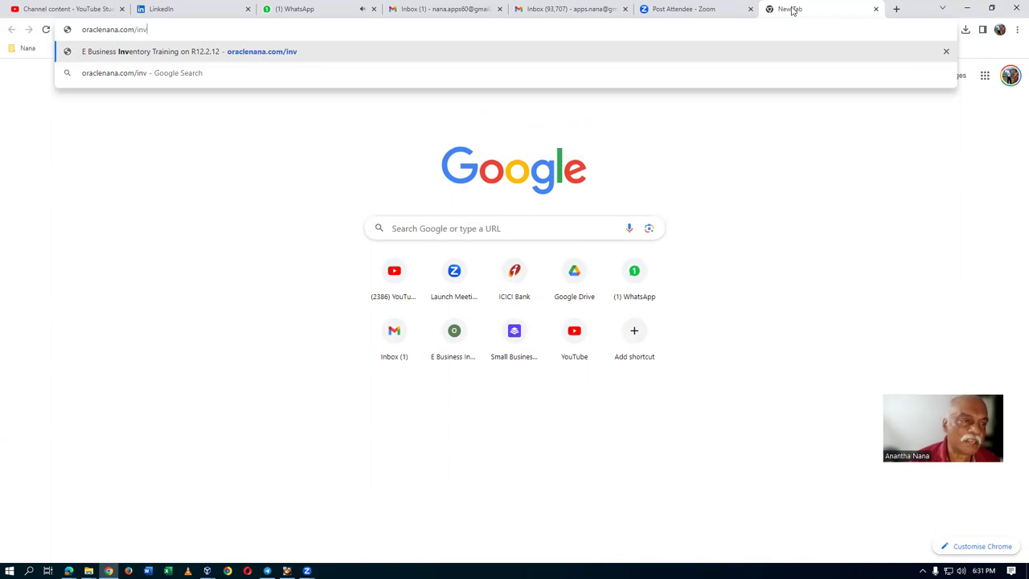
key(Return)
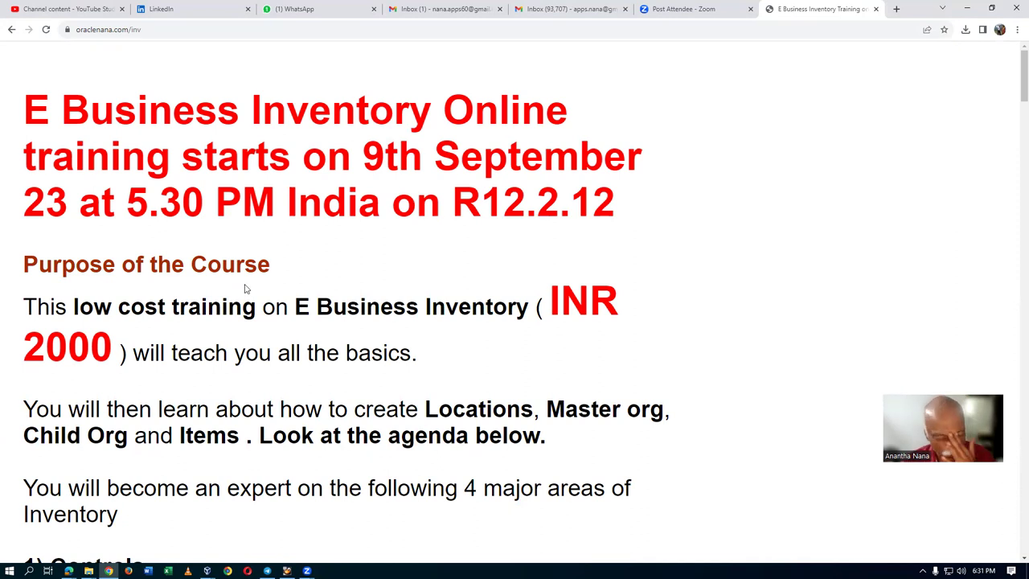
Step: Highlight the 'teaching all the basics' phrase and the 9th September 23 start date
scroll(247, 289, down, 1)
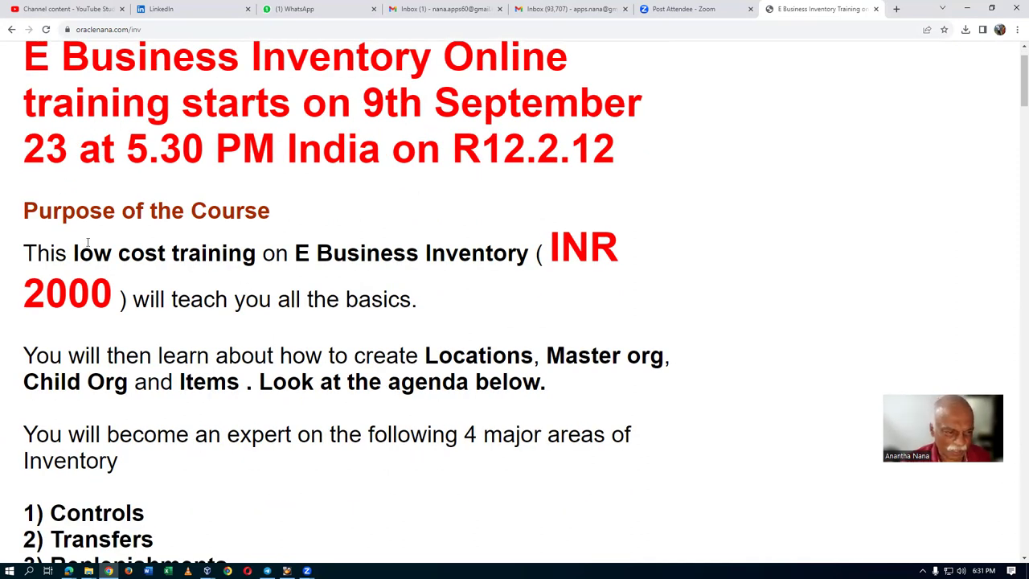
scroll(297, 346, up, 1)
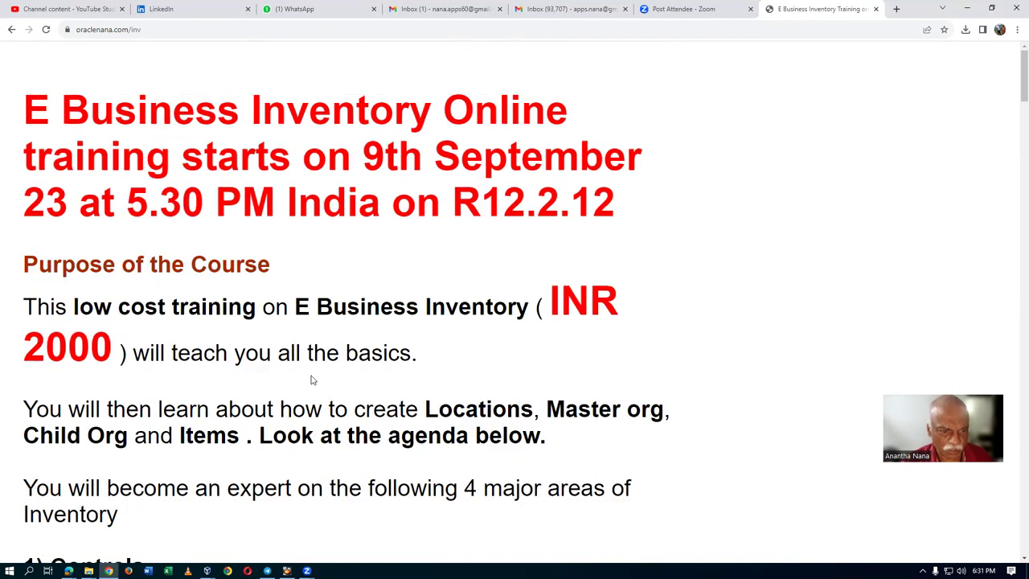
drag(259, 360, 422, 360)
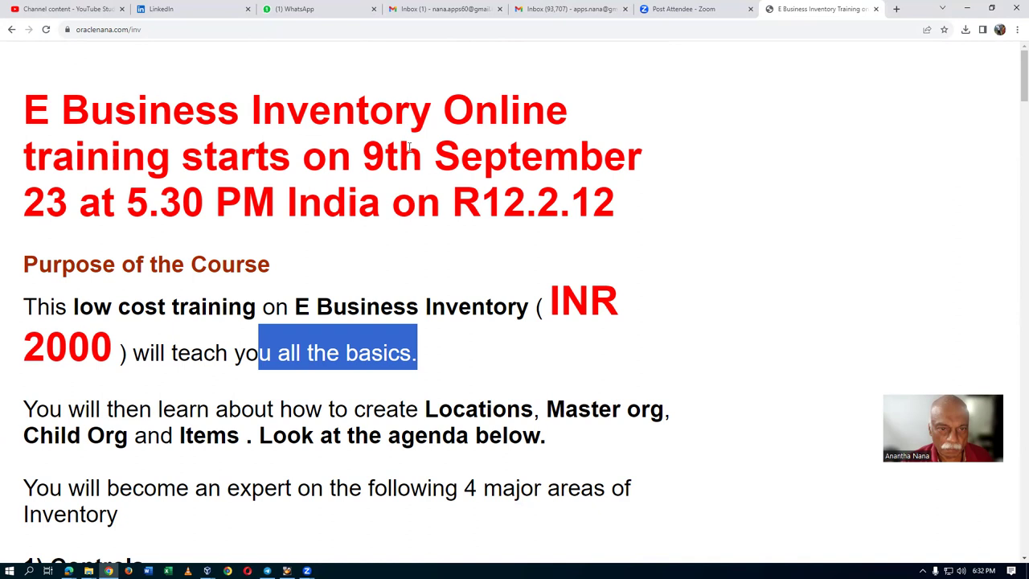
drag(366, 159, 68, 206)
click(312, 286)
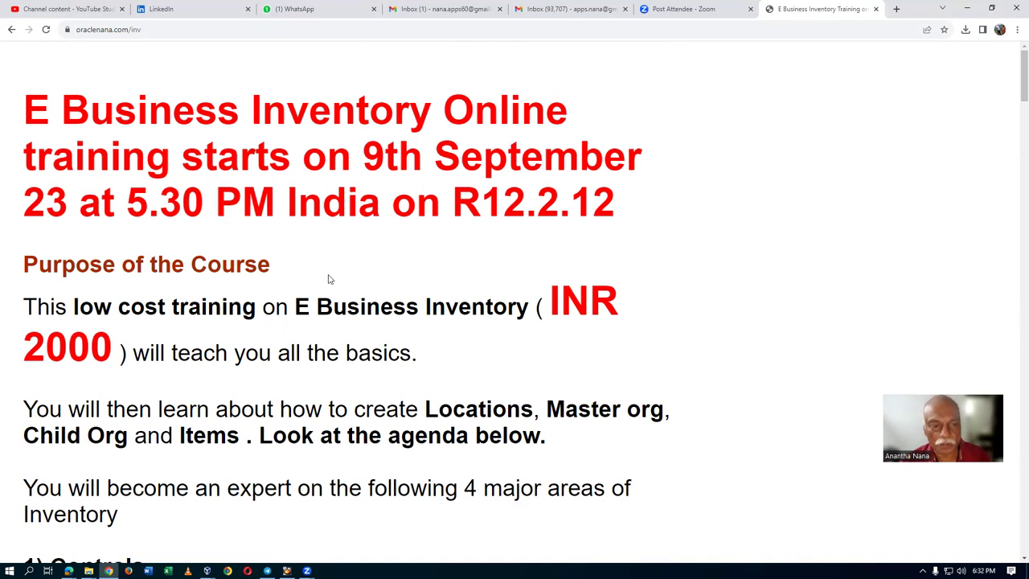
Step: Scroll down to the registration details and highlight the WhatsApp contact number
scroll(328, 279, down, 10)
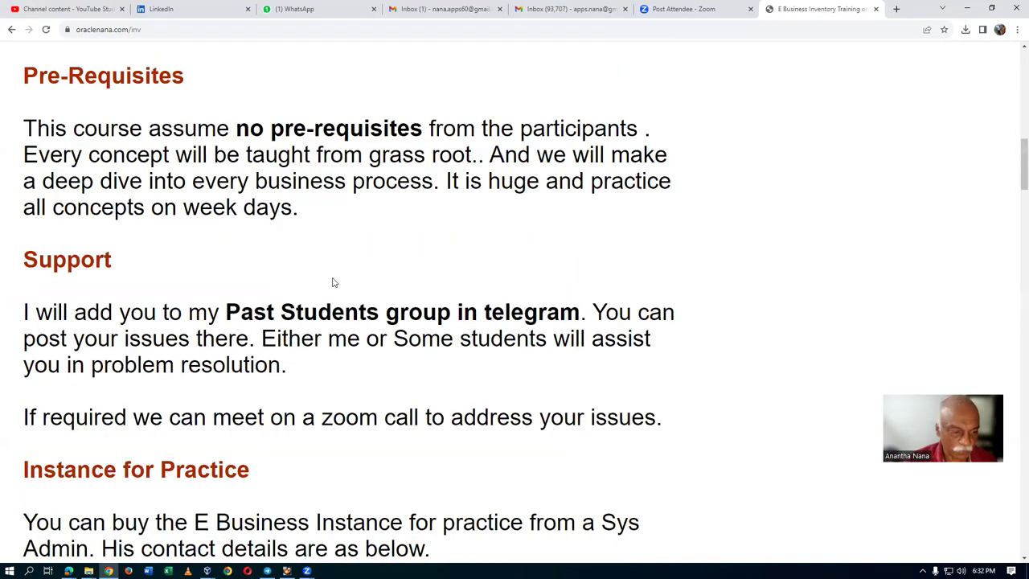
scroll(334, 283, down, 5)
scroll(335, 283, down, 4)
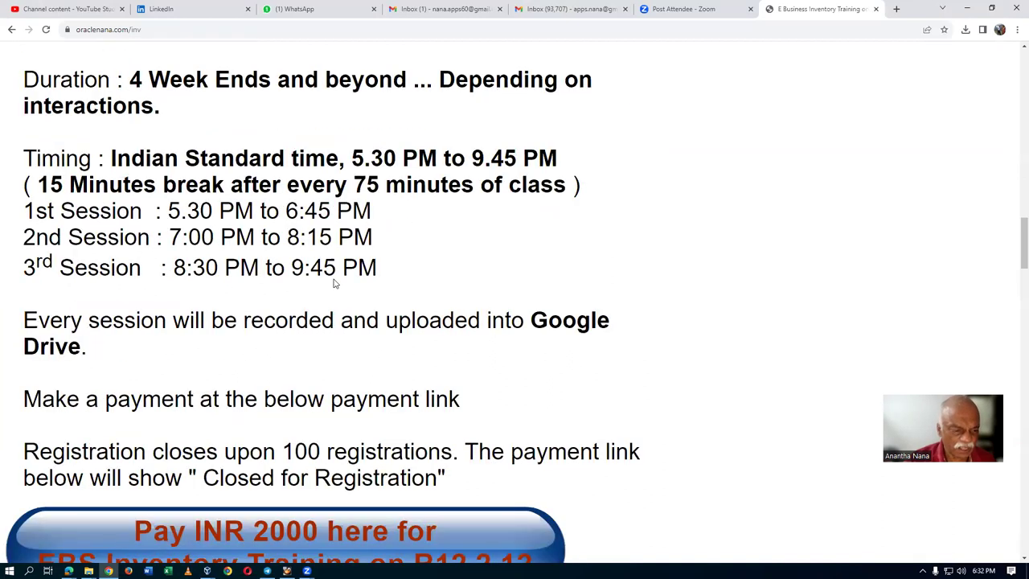
scroll(334, 283, down, 4)
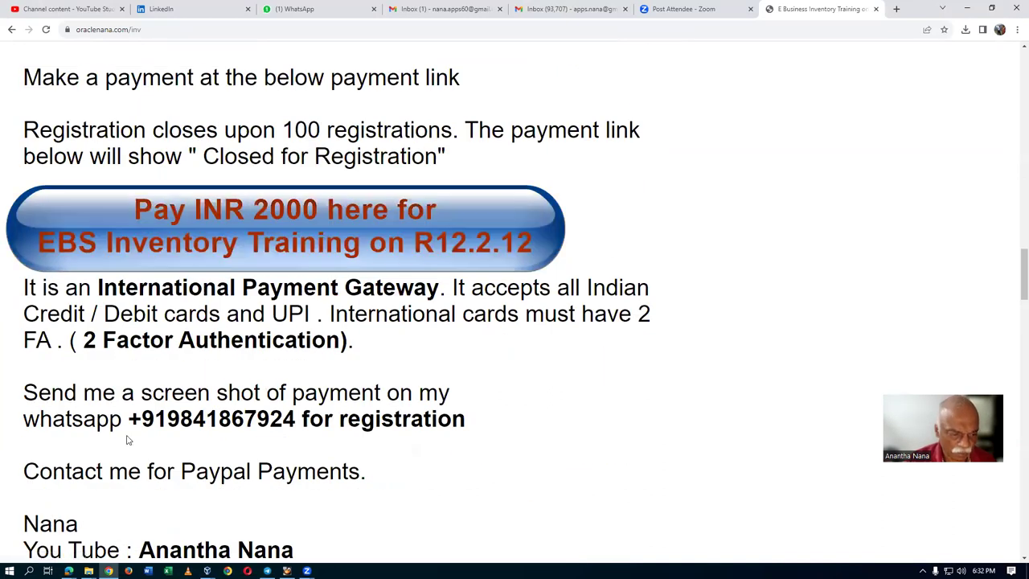
drag(129, 422, 296, 419)
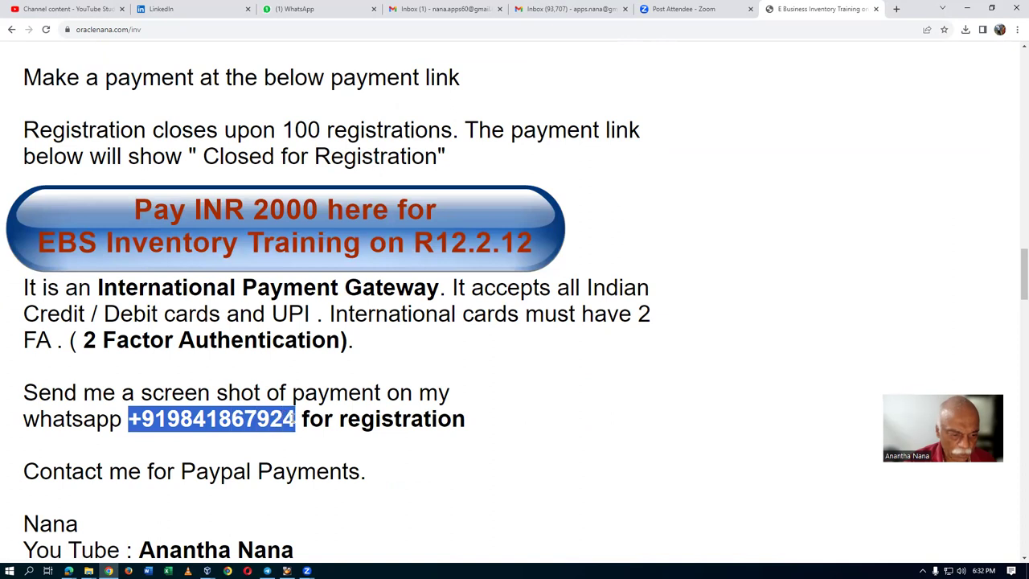
click(571, 430)
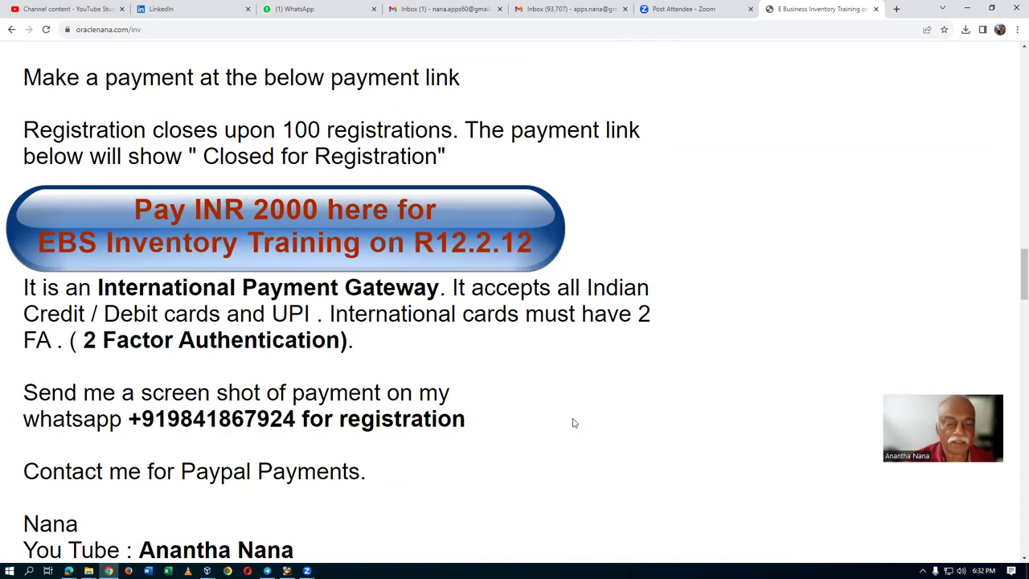